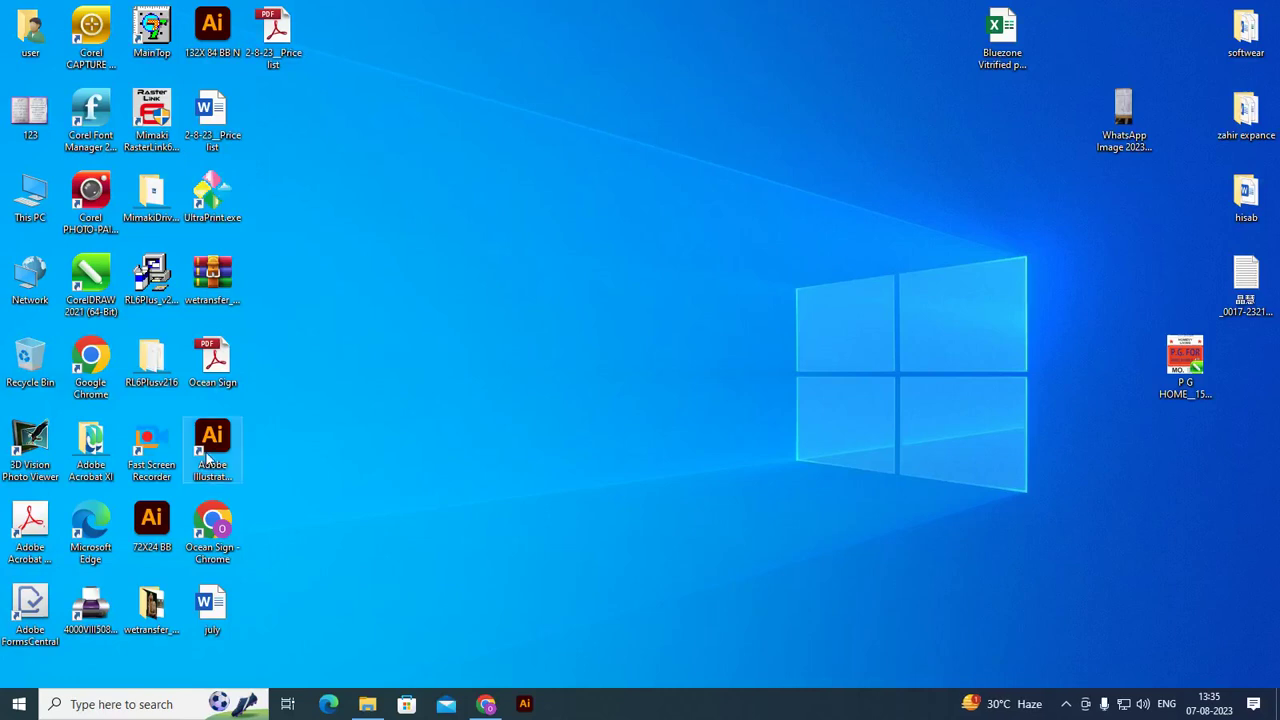
# Step: Launch Adobe Illustrator from its desktop shortcut and wait for the Home screen
pyautogui.click(212, 445)
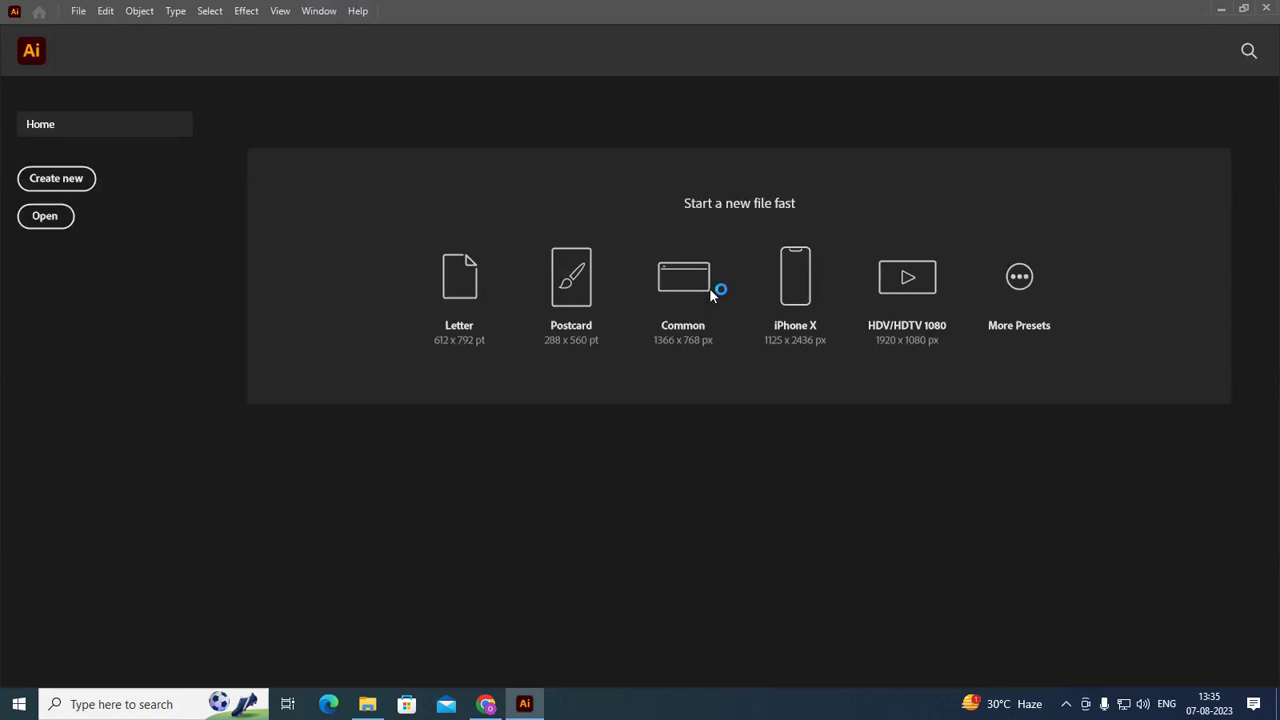
# Step: Create a new A4 print document in landscape orientation
pyautogui.click(79, 12)
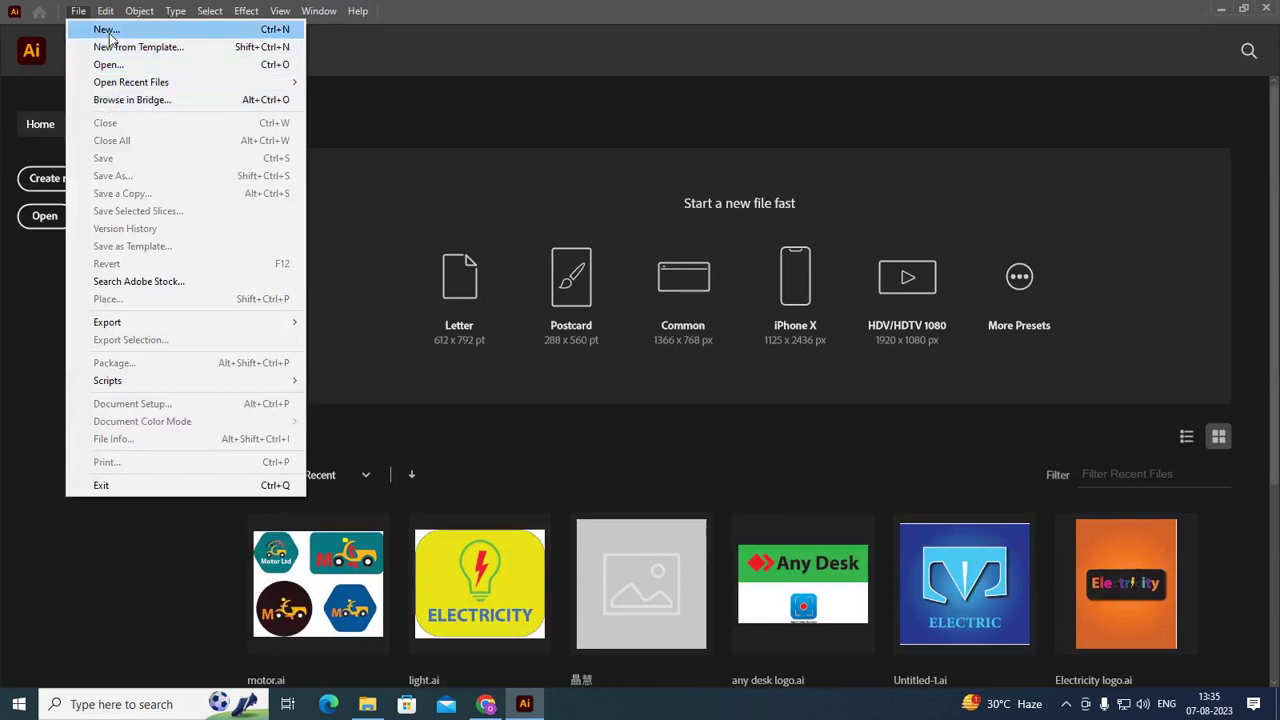
pyautogui.click(106, 29)
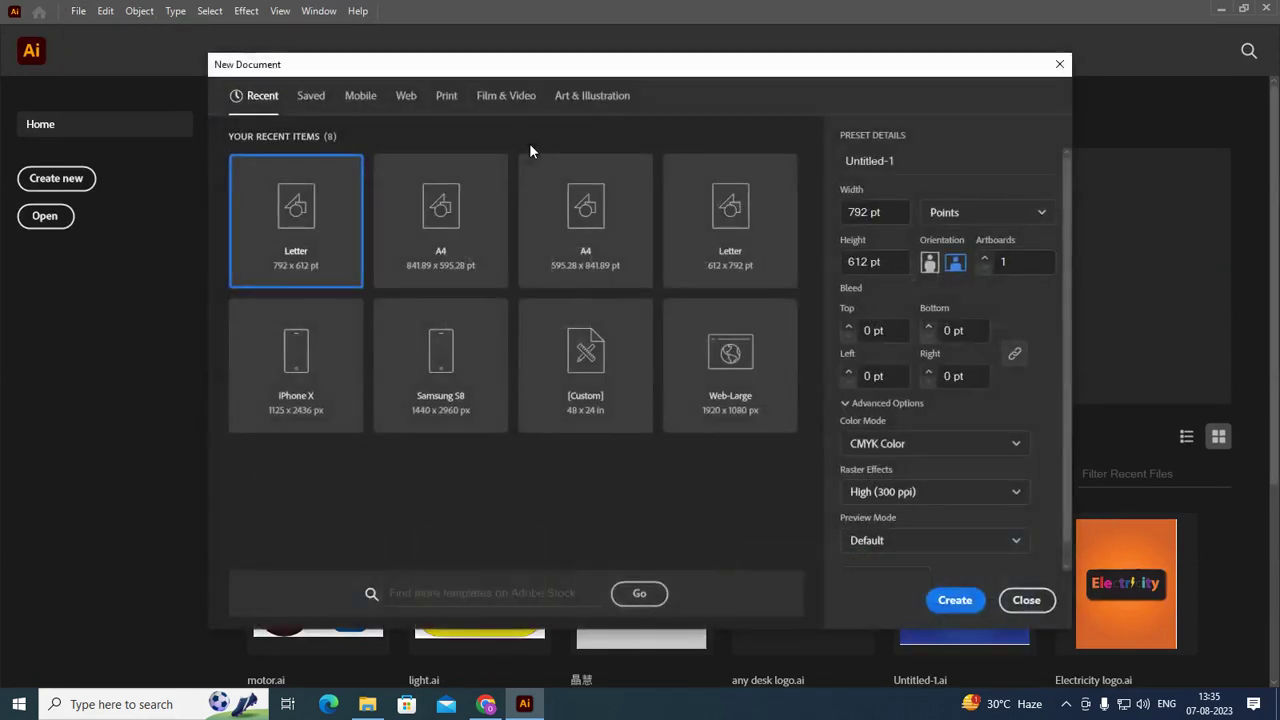
pyautogui.click(447, 98)
pyautogui.click(466, 266)
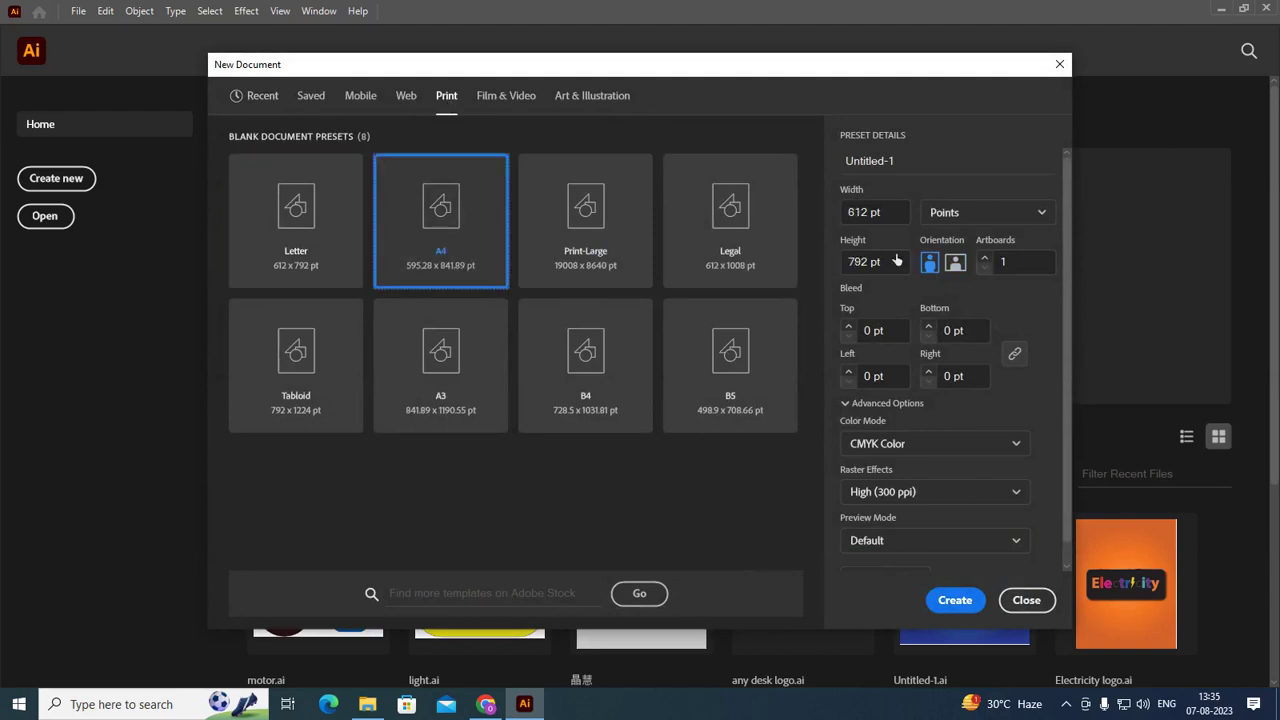
pyautogui.click(955, 262)
pyautogui.click(955, 600)
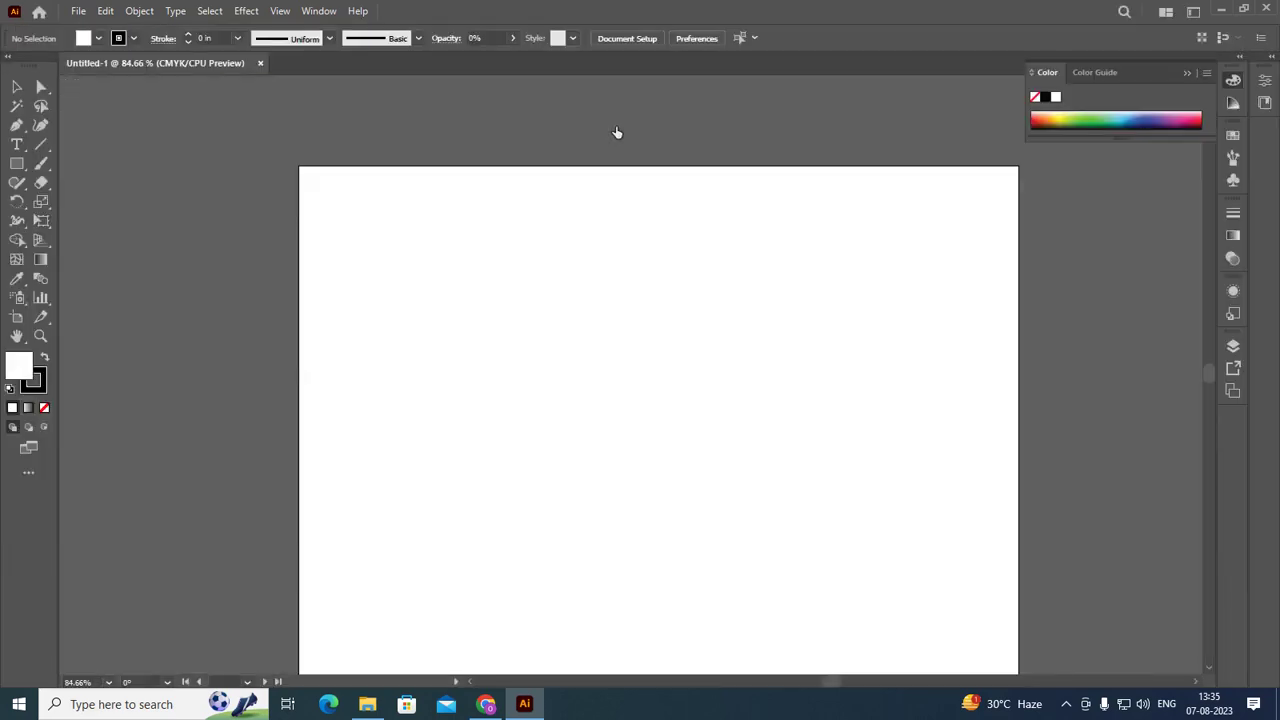
# Step: Draw a rounded rectangle near the artboard centre and round its corners fully into a pill
pyautogui.click(16, 168)
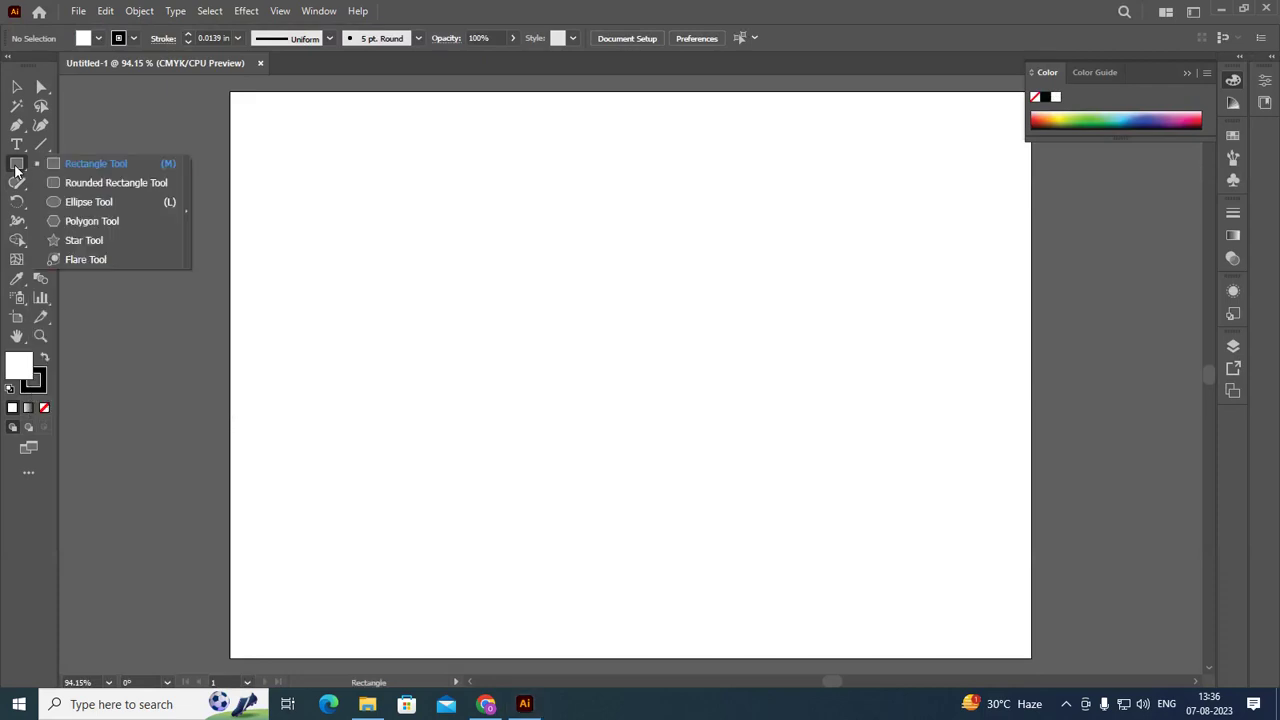
pyautogui.moveTo(16, 168); pyautogui.dragTo(73, 185)
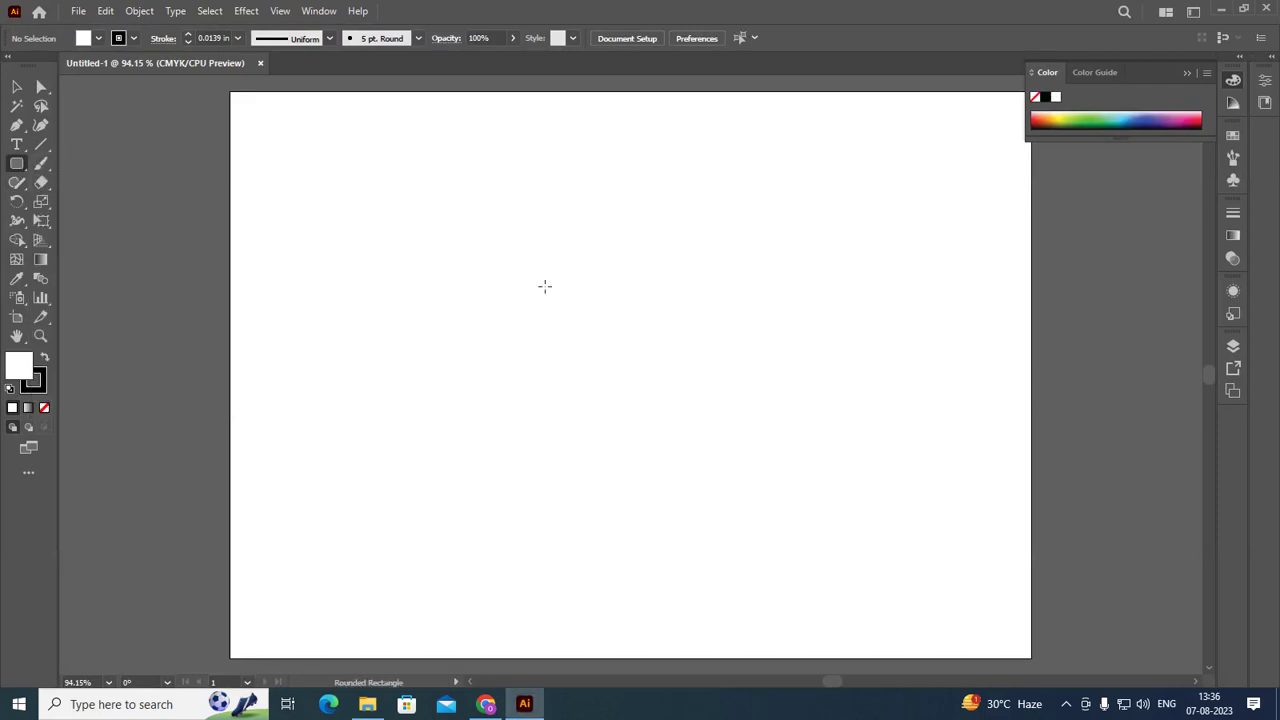
pyautogui.moveTo(543, 280); pyautogui.dragTo(779, 357)
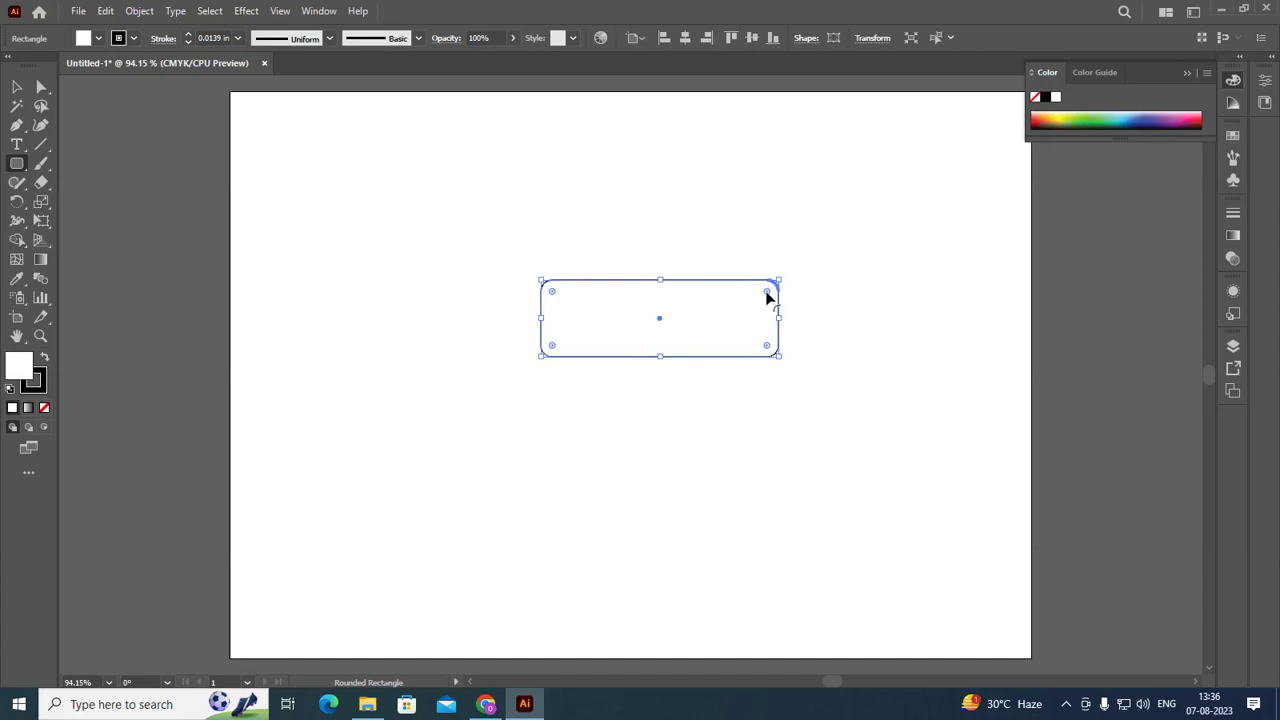
pyautogui.moveTo(767, 295); pyautogui.dragTo(749, 322)
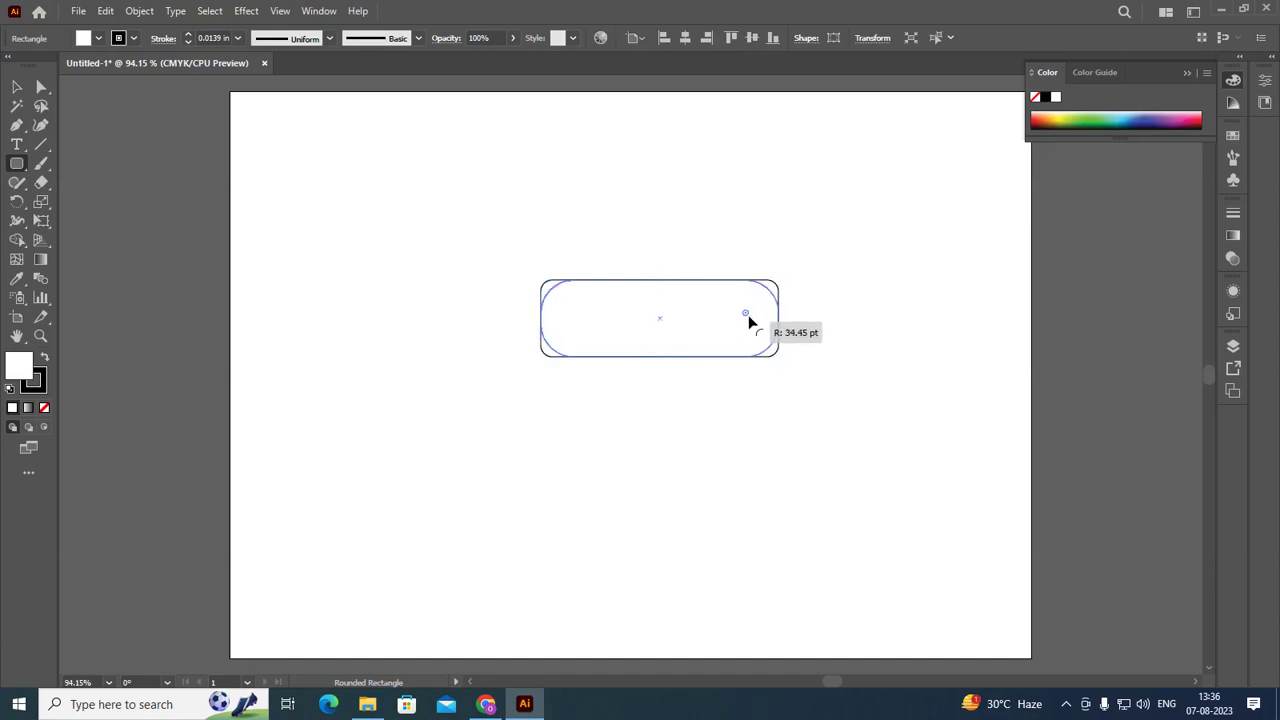
# Step: Tilt the pill by dragging its rotation handle
pyautogui.press('v')
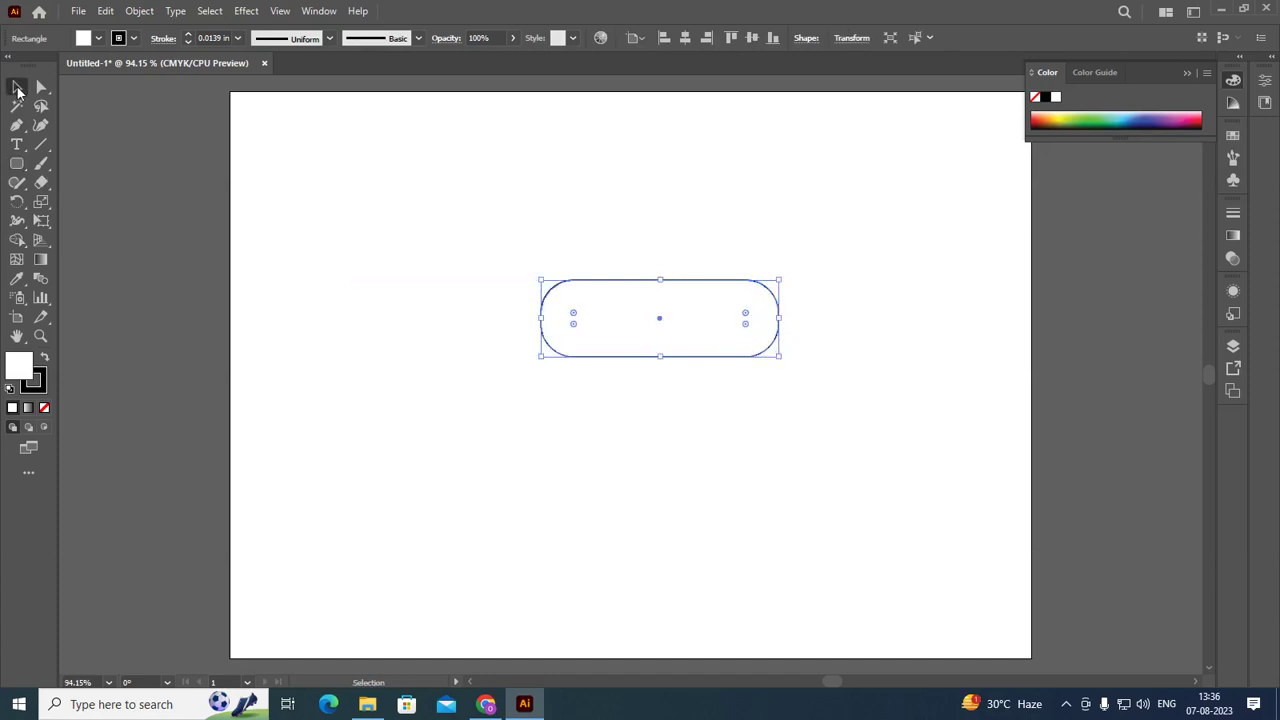
pyautogui.click(845, 332)
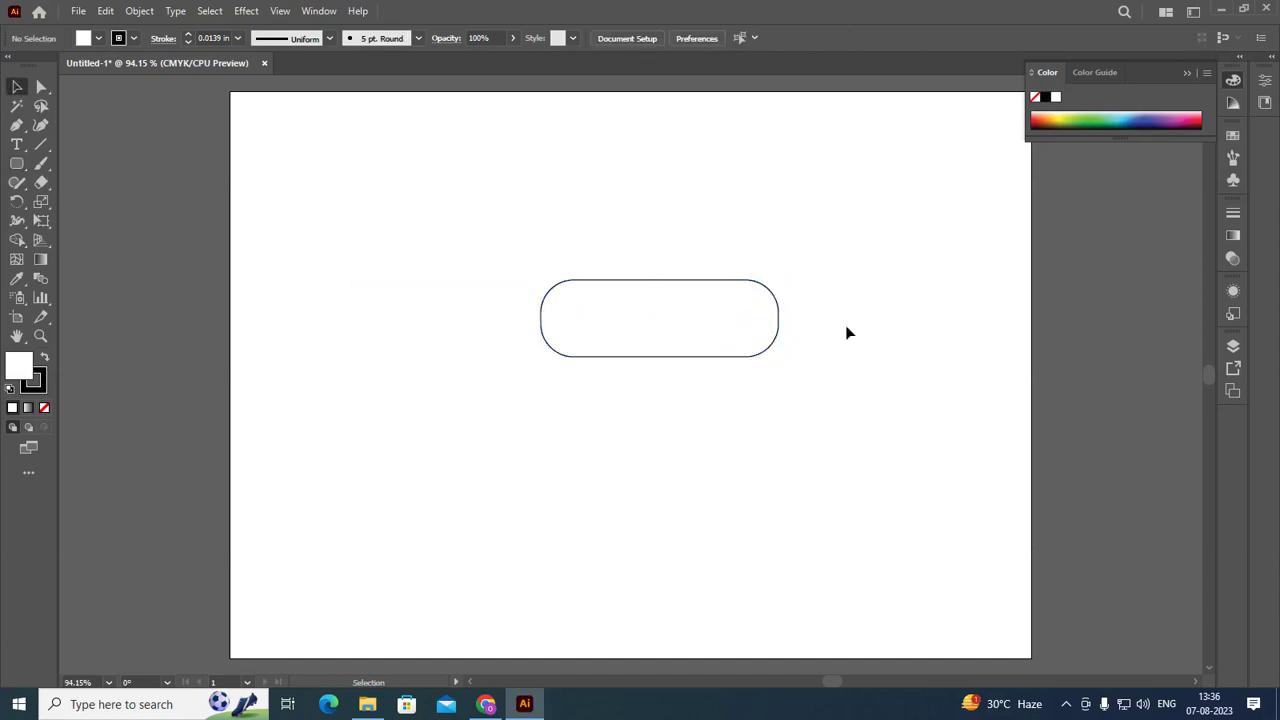
pyautogui.click(694, 358)
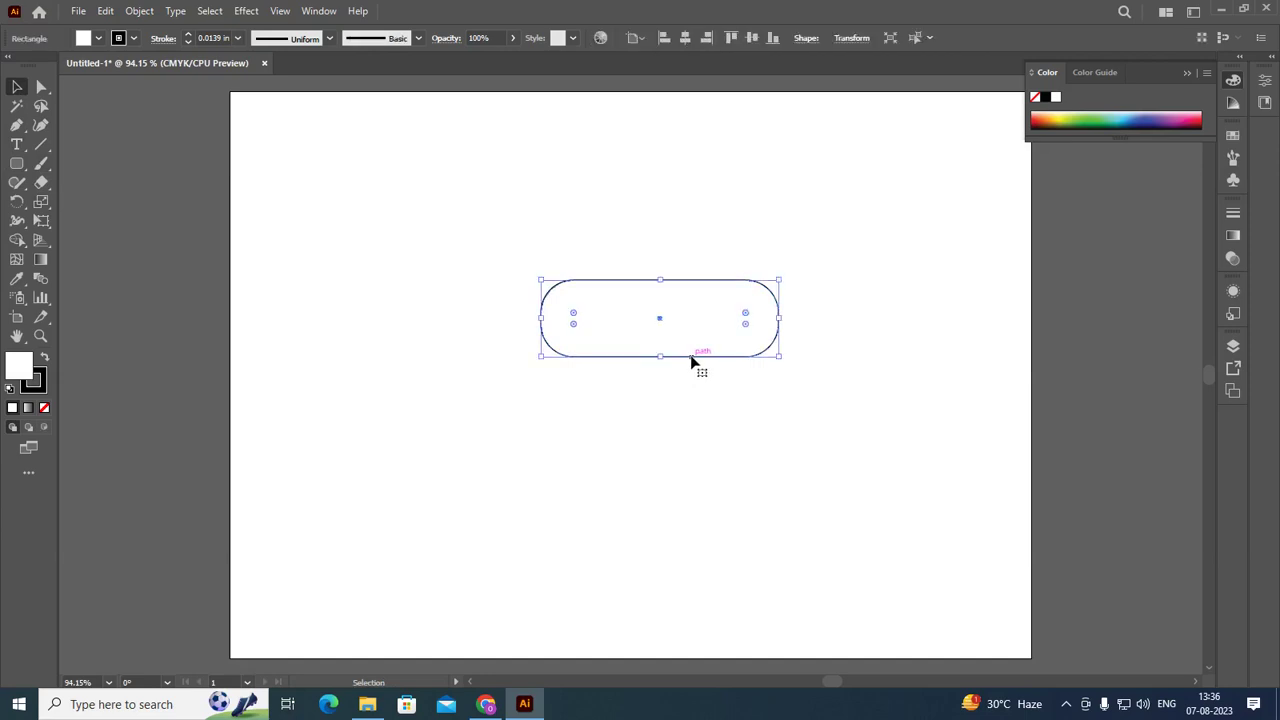
pyautogui.moveTo(783, 359); pyautogui.dragTo(798, 318)
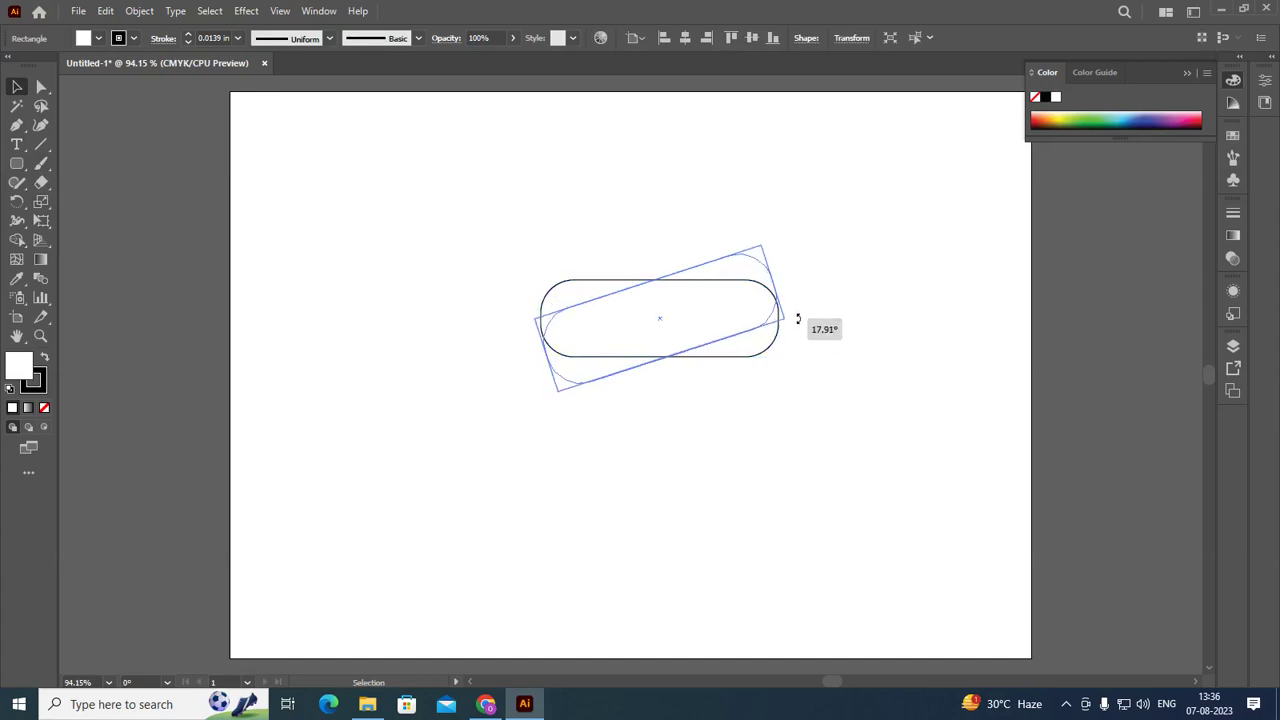
pyautogui.moveTo(798, 318); pyautogui.dragTo(800, 322)
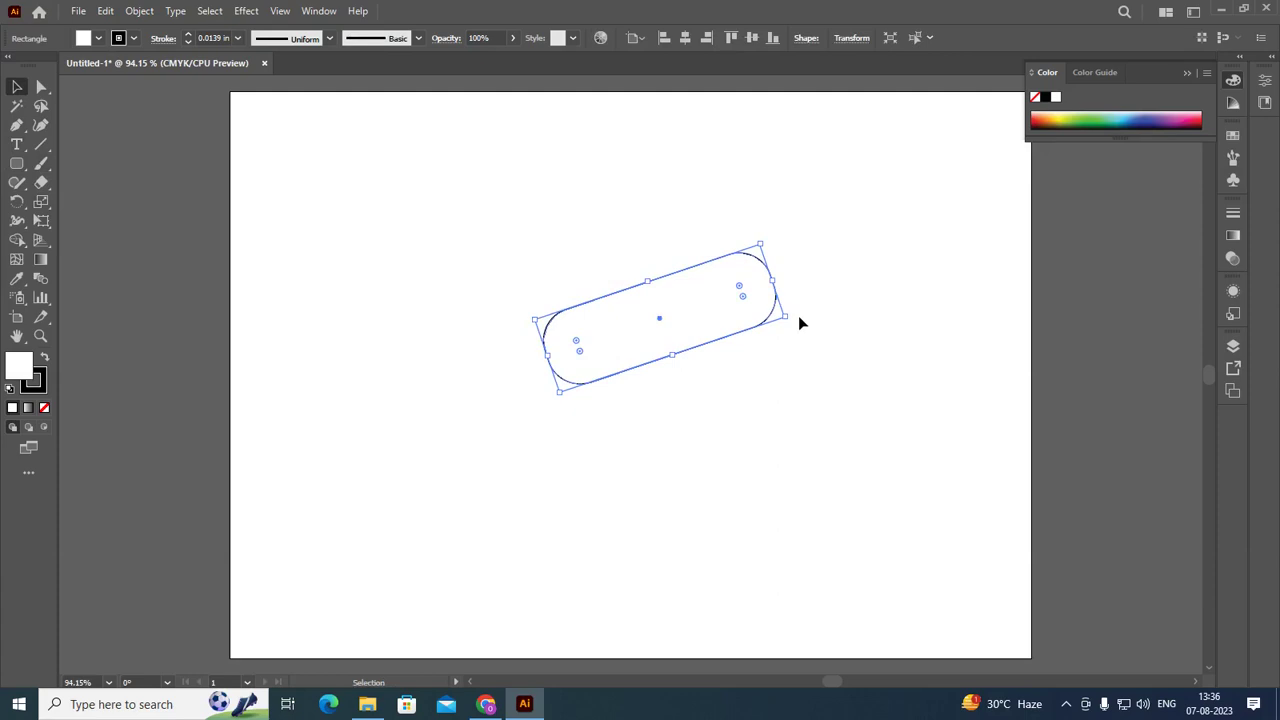
pyautogui.hotkey('ctrl', 'z')
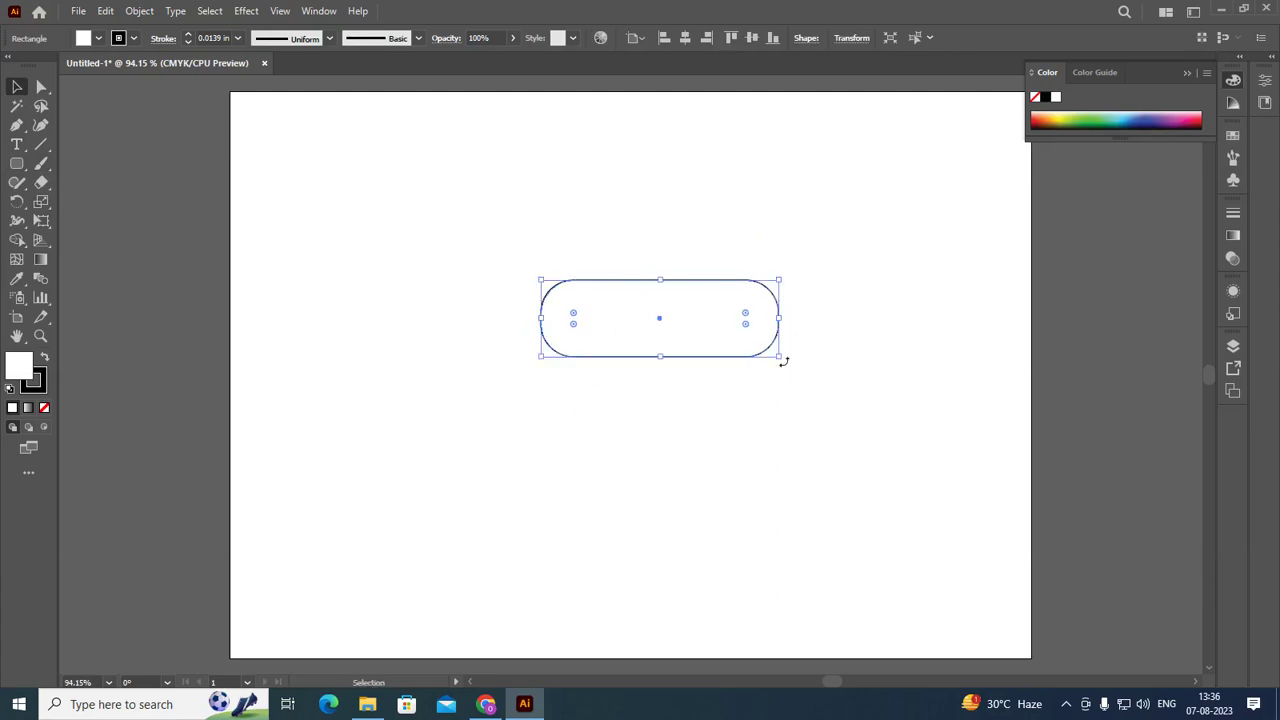
pyautogui.moveTo(782, 361); pyautogui.dragTo(800, 324)
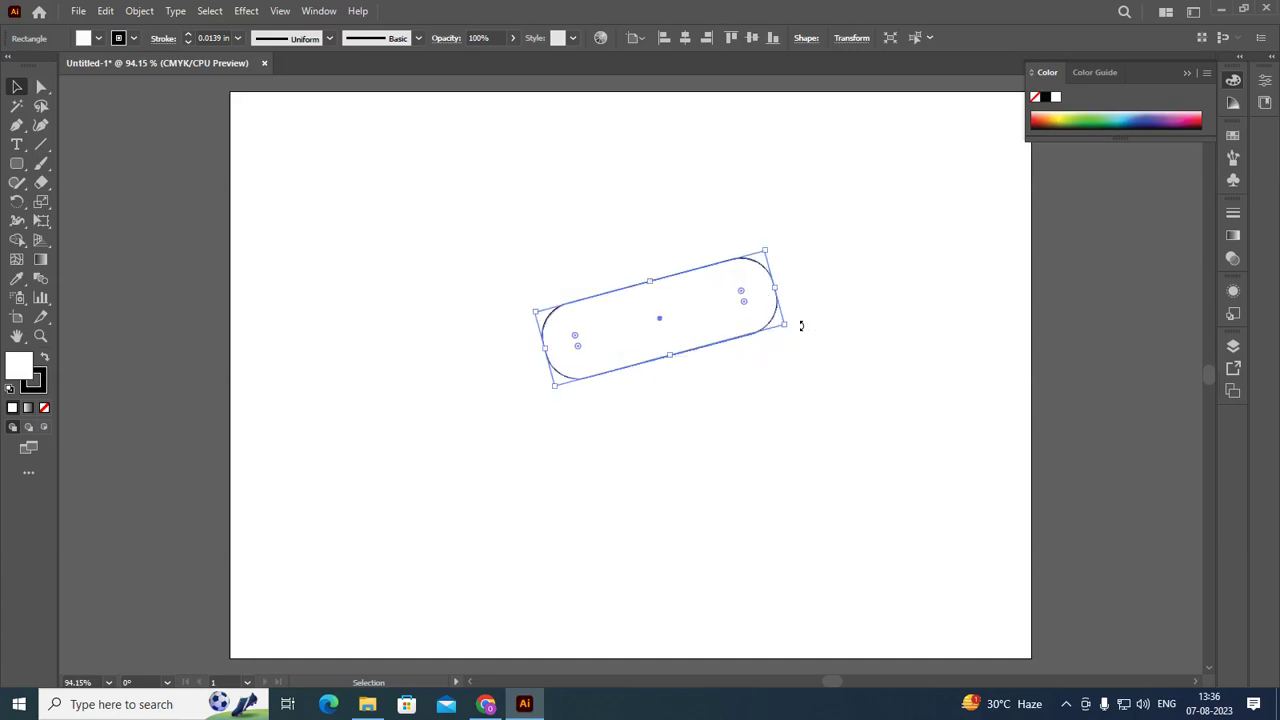
# Step: Set the pill's rotation angle to exactly 15° in the Transform settings
pyautogui.click(853, 40)
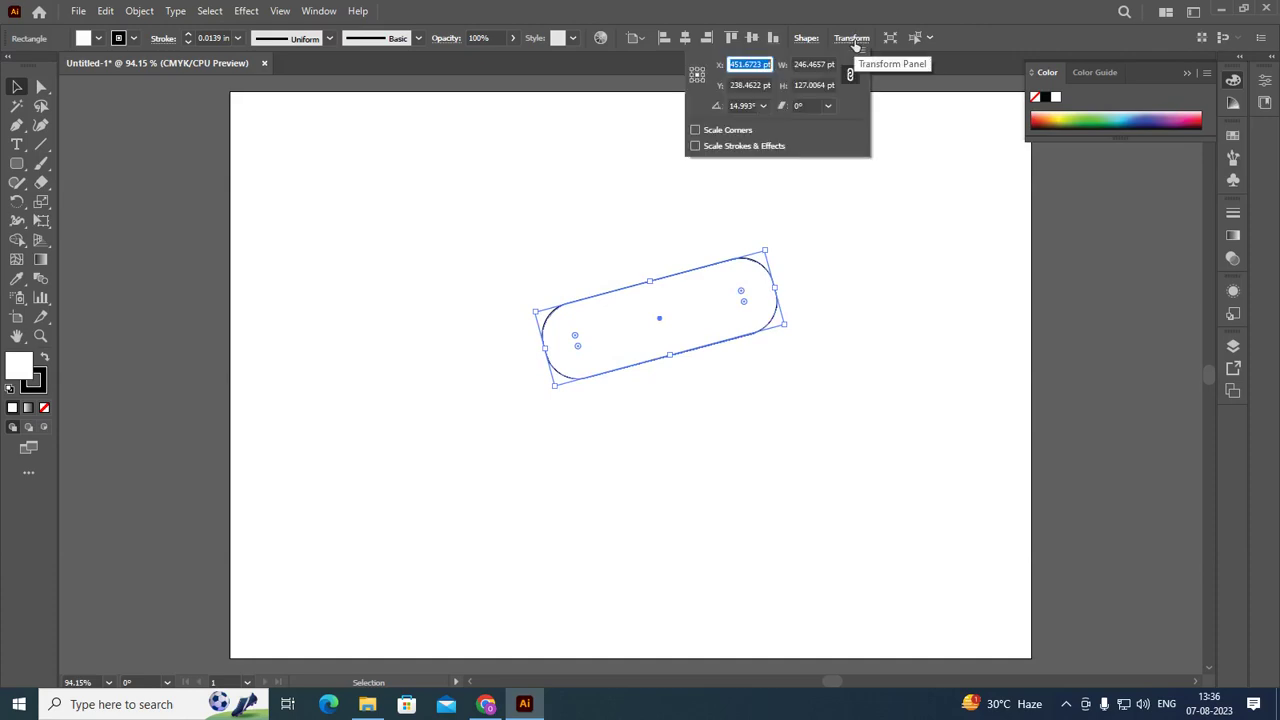
pyautogui.click(740, 106)
pyautogui.write('15')
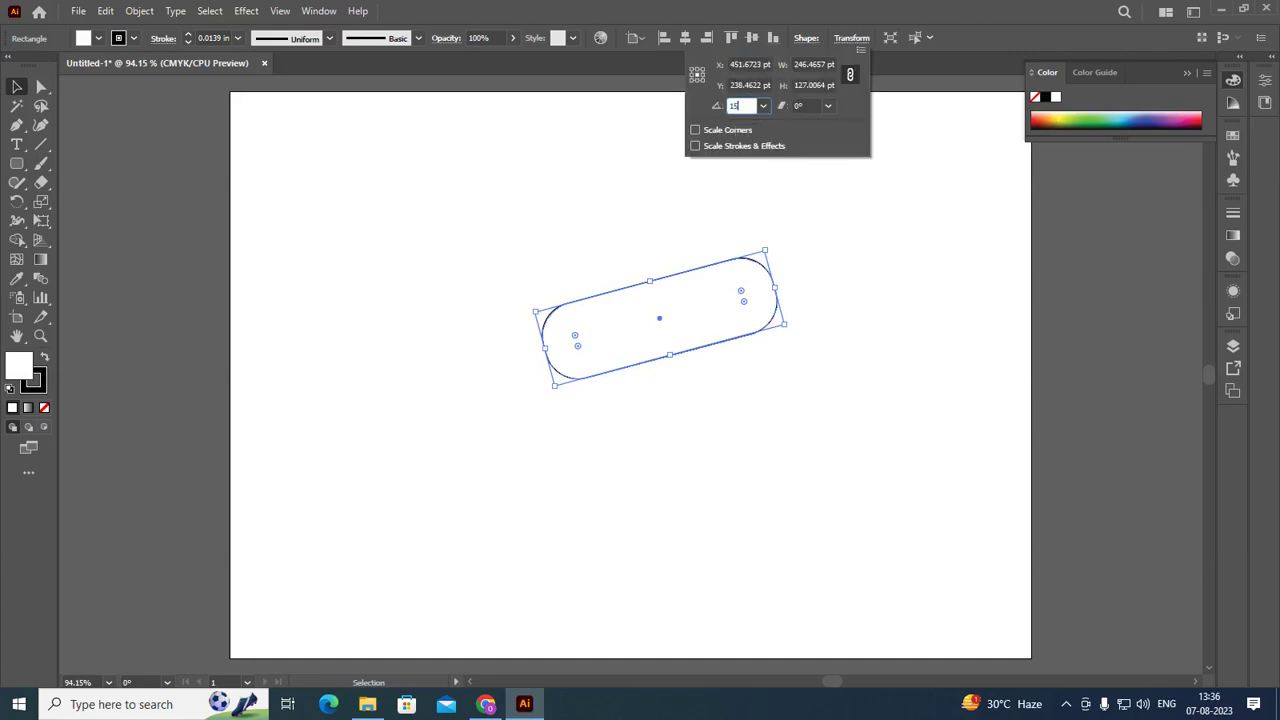
pyautogui.press('Return')
pyautogui.click(888, 289)
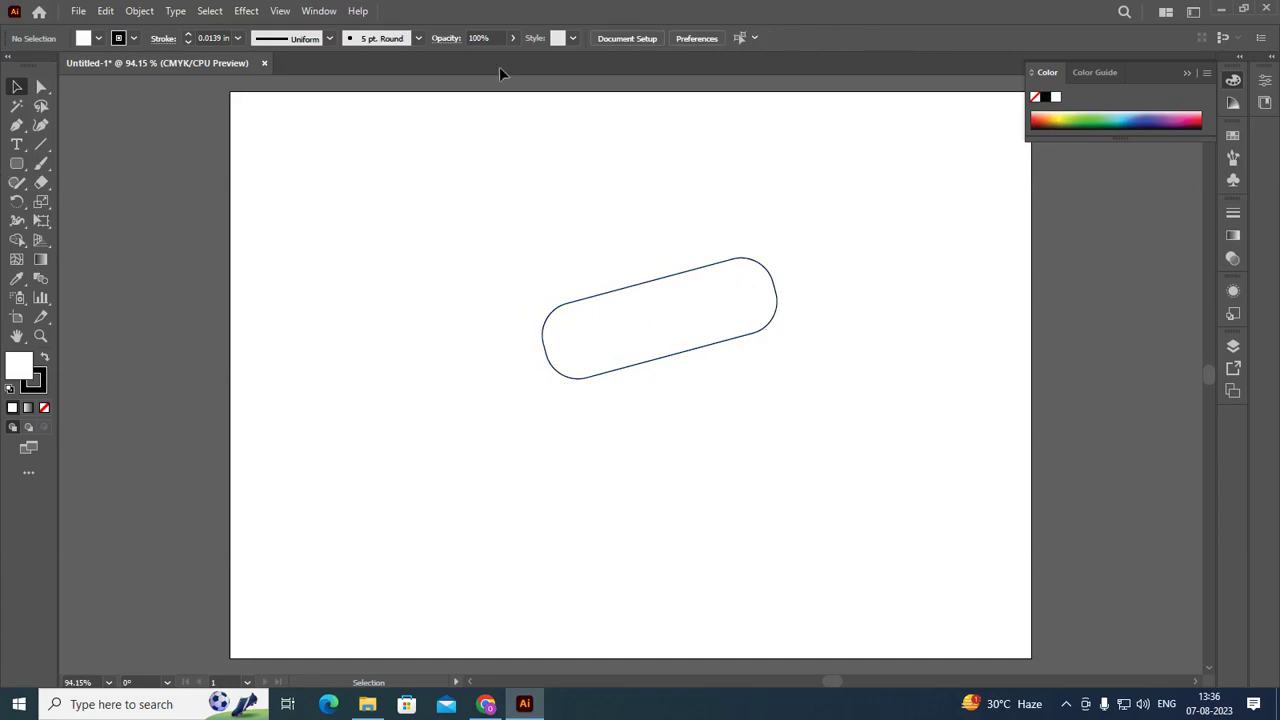
# Step: Copy the tilted pill straight down below the original and select both pills
pyautogui.click(708, 348)
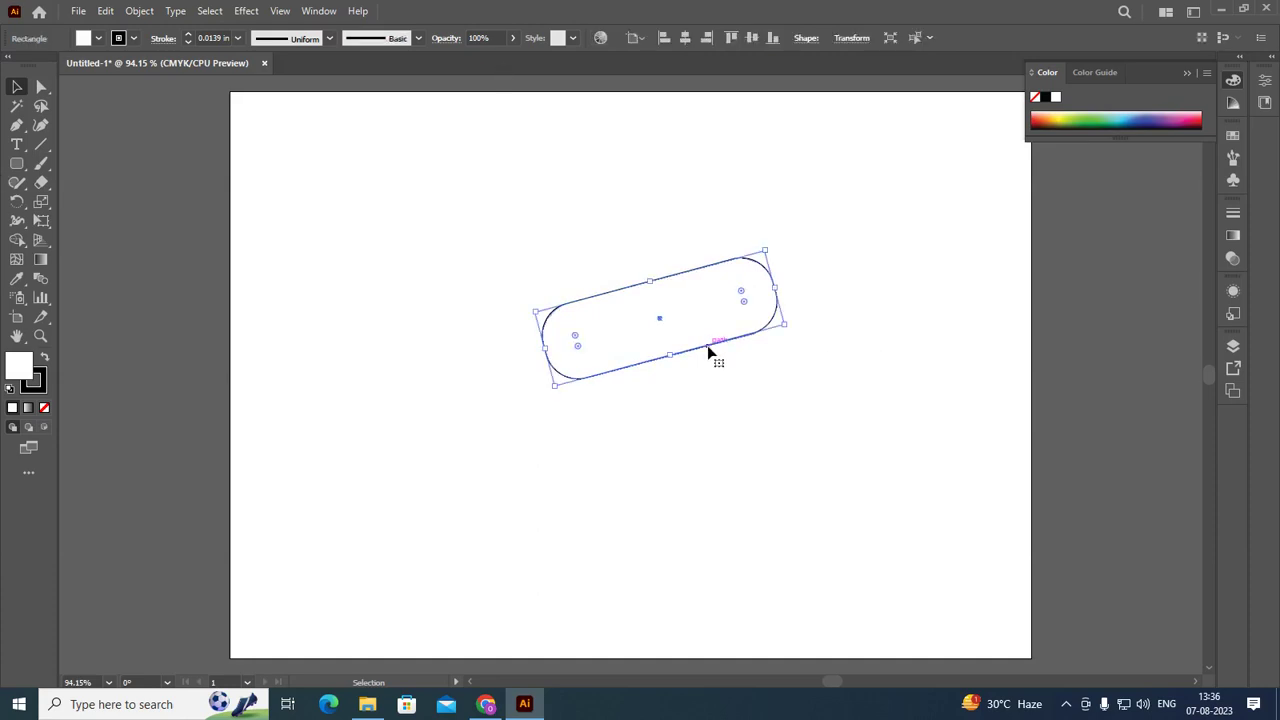
pyautogui.moveTo(707, 345); pyautogui.dragTo(719, 423)
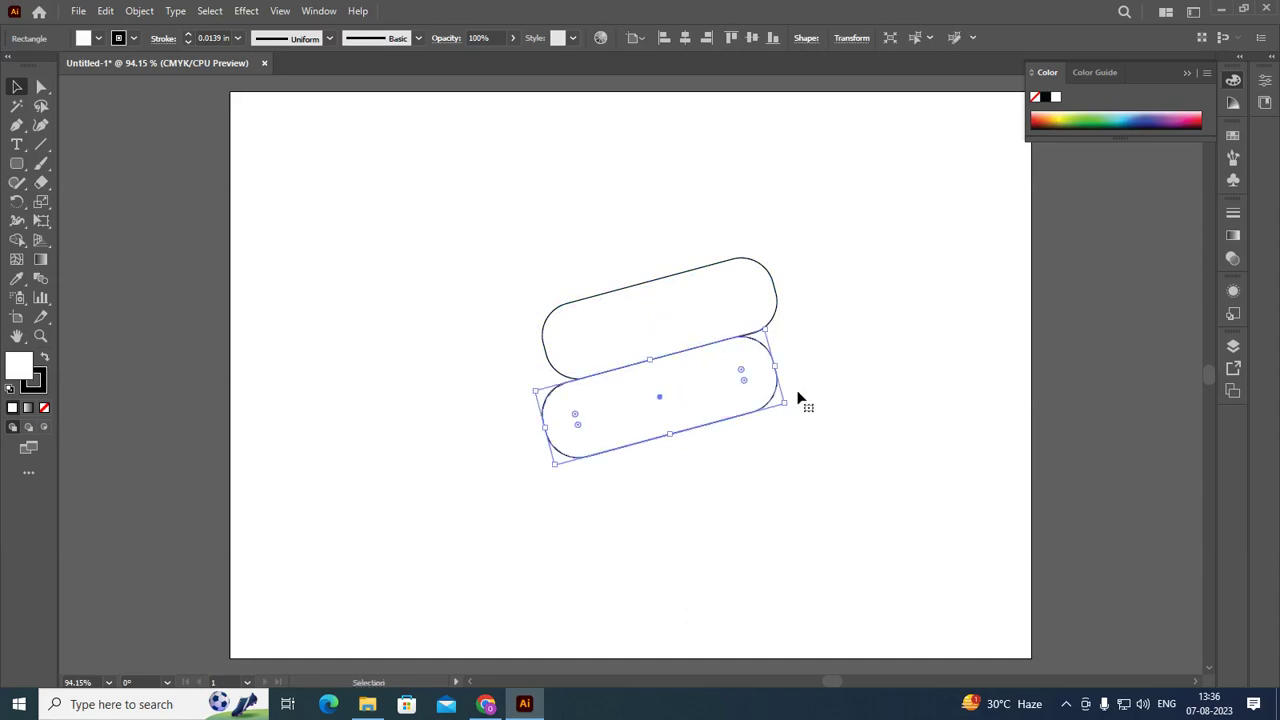
pyautogui.click(864, 346)
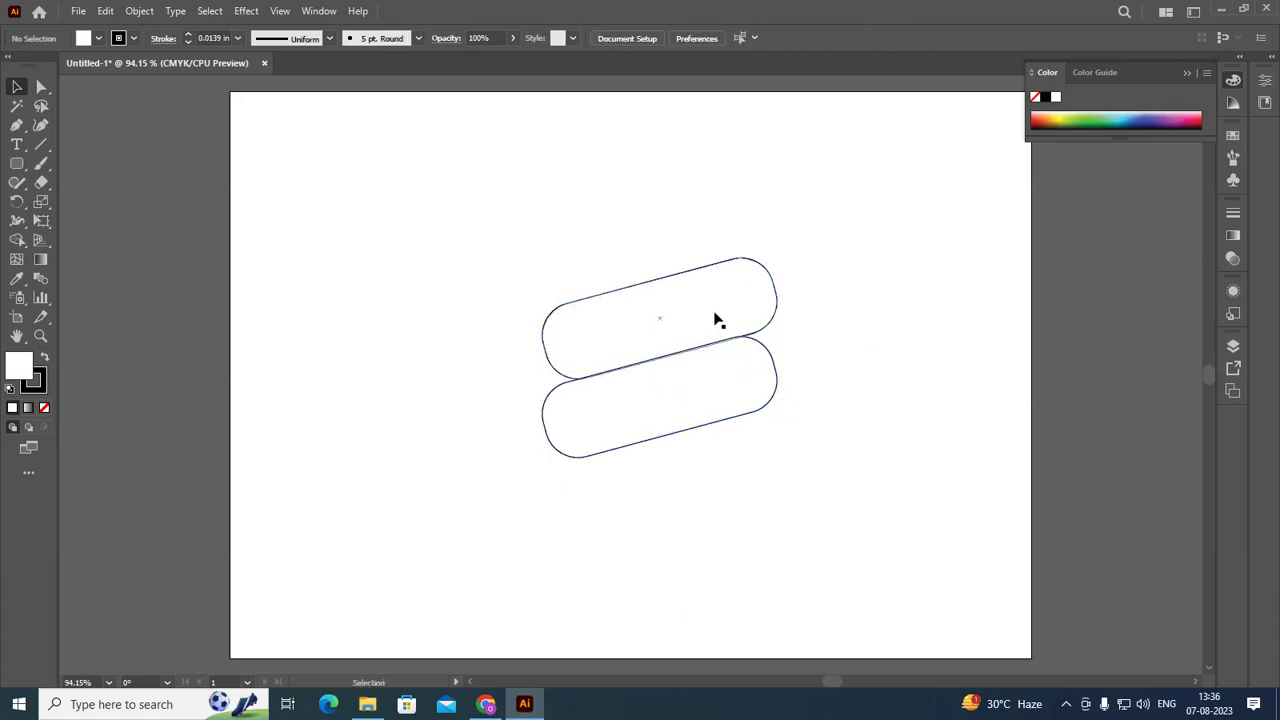
pyautogui.click(755, 398)
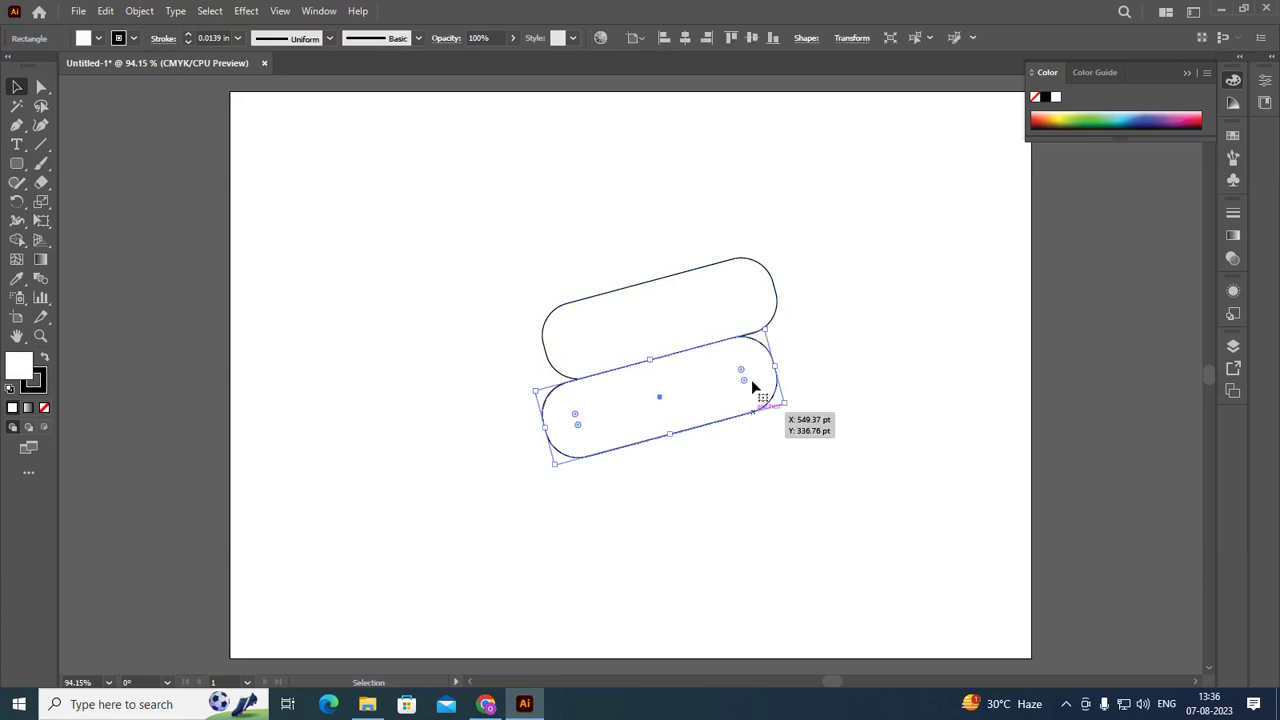
pyautogui.keyDown('shift'); pyautogui.click(720, 272); pyautogui.keyUp('shift')
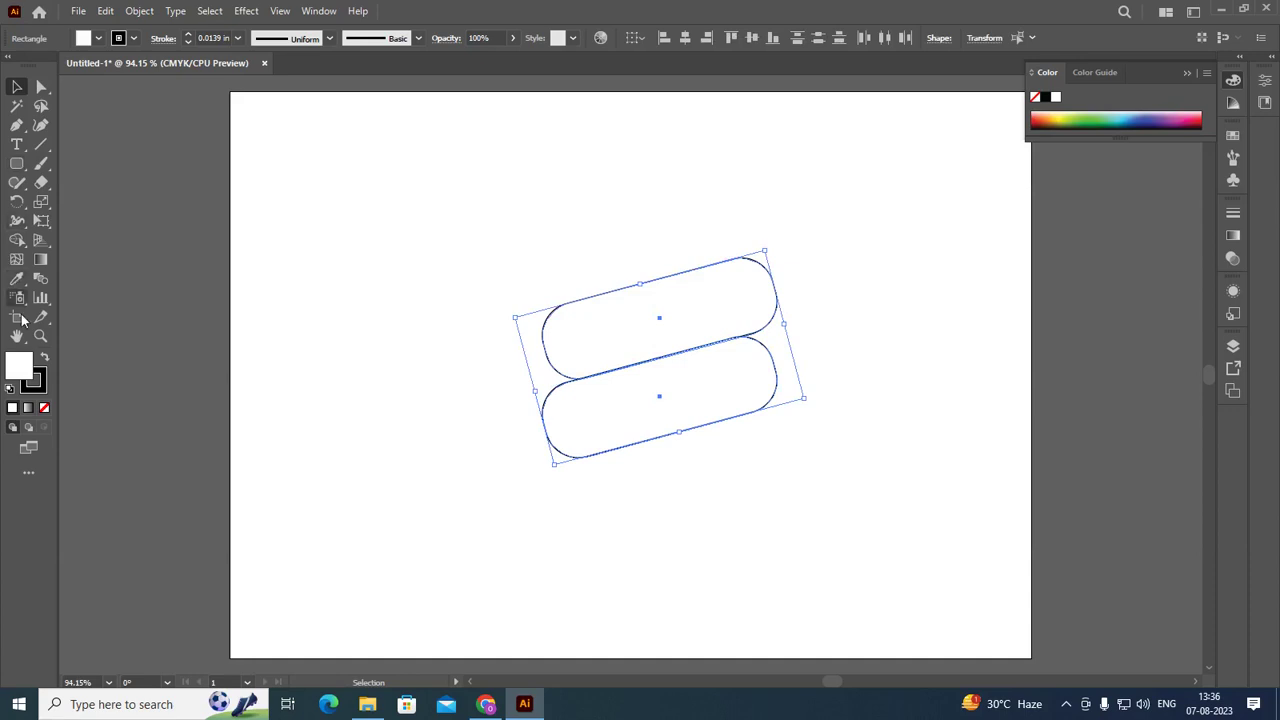
# Step: Merge the two pills into one S-like shape with the Shape Builder Tool
pyautogui.click(18, 240)
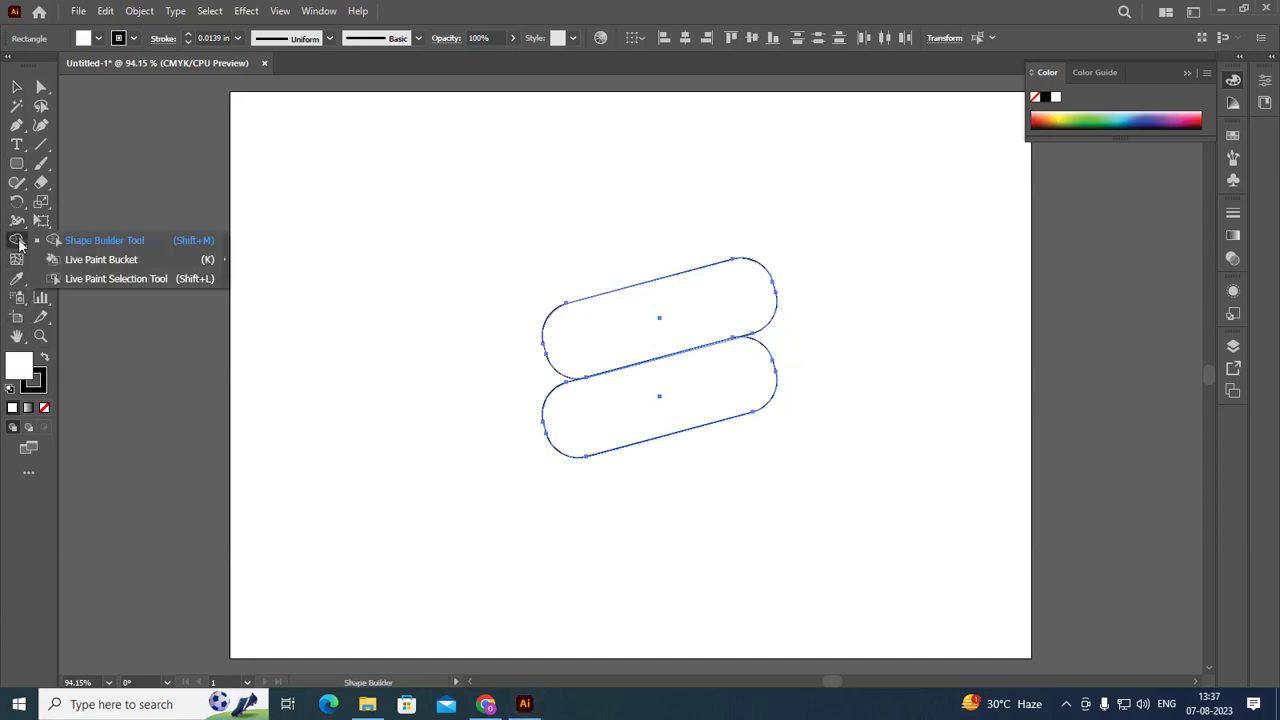
pyautogui.click(104, 240)
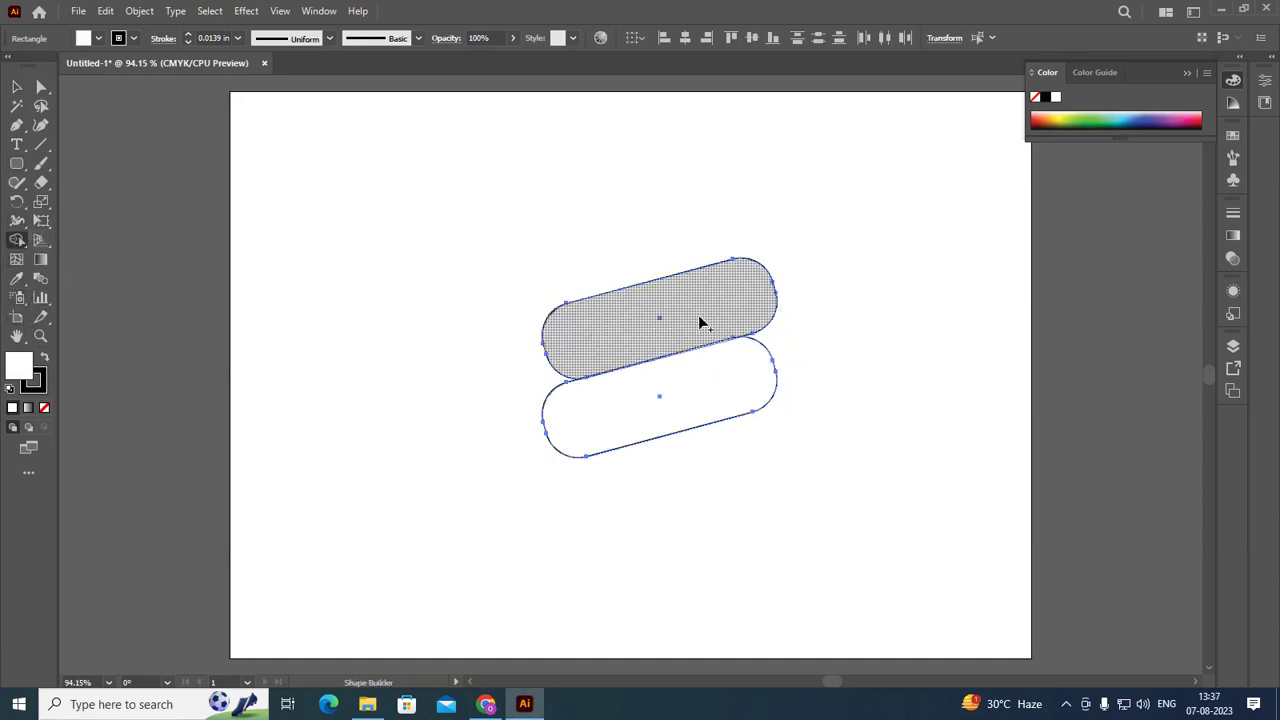
pyautogui.moveTo(700, 322); pyautogui.dragTo(692, 389)
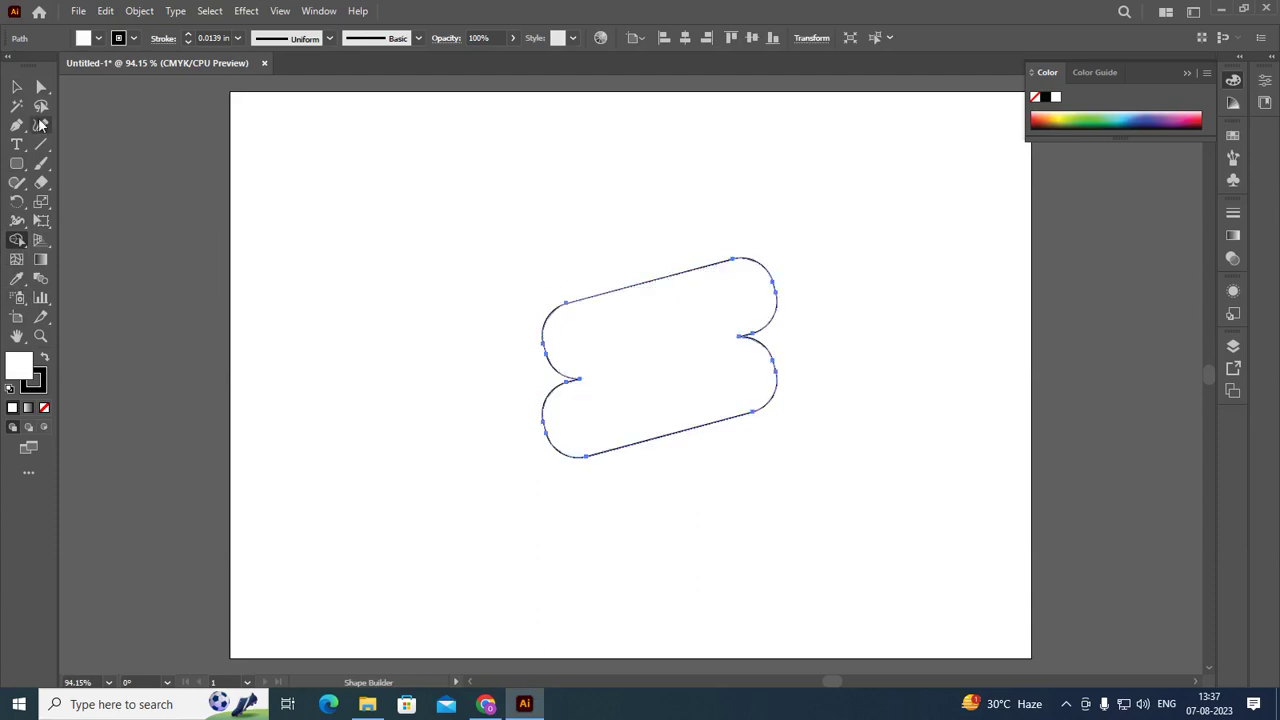
pyautogui.click(17, 87)
pyautogui.click(103, 261)
# Step: Create a triangle using the Polygon Tool with 3 sides
pyautogui.click(22, 167)
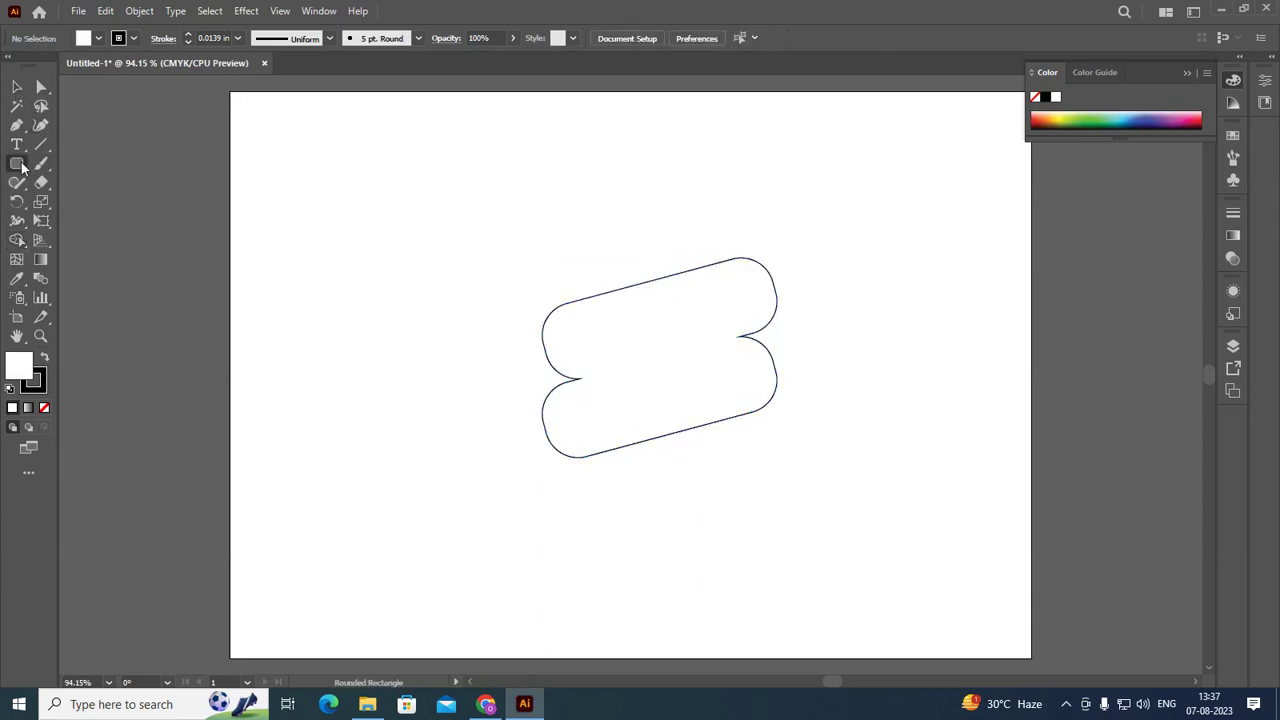
pyautogui.rightClick(22, 167)
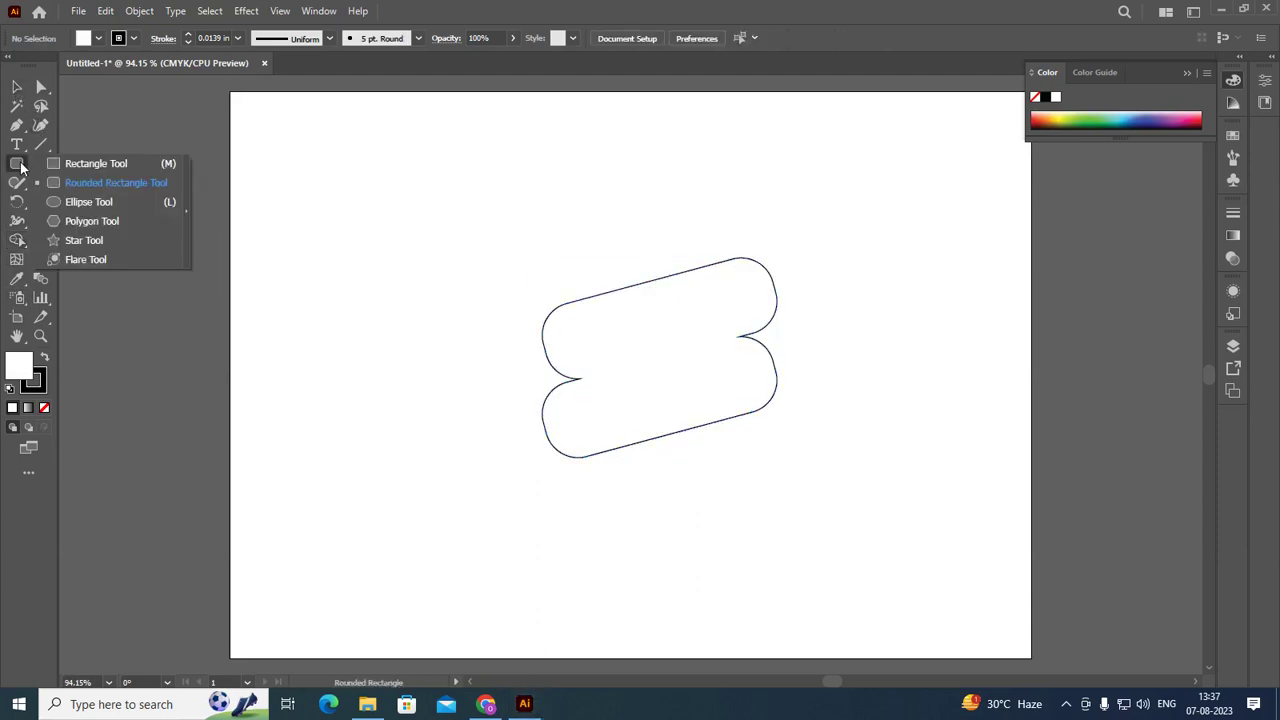
pyautogui.click(68, 221)
pyautogui.click(420, 270)
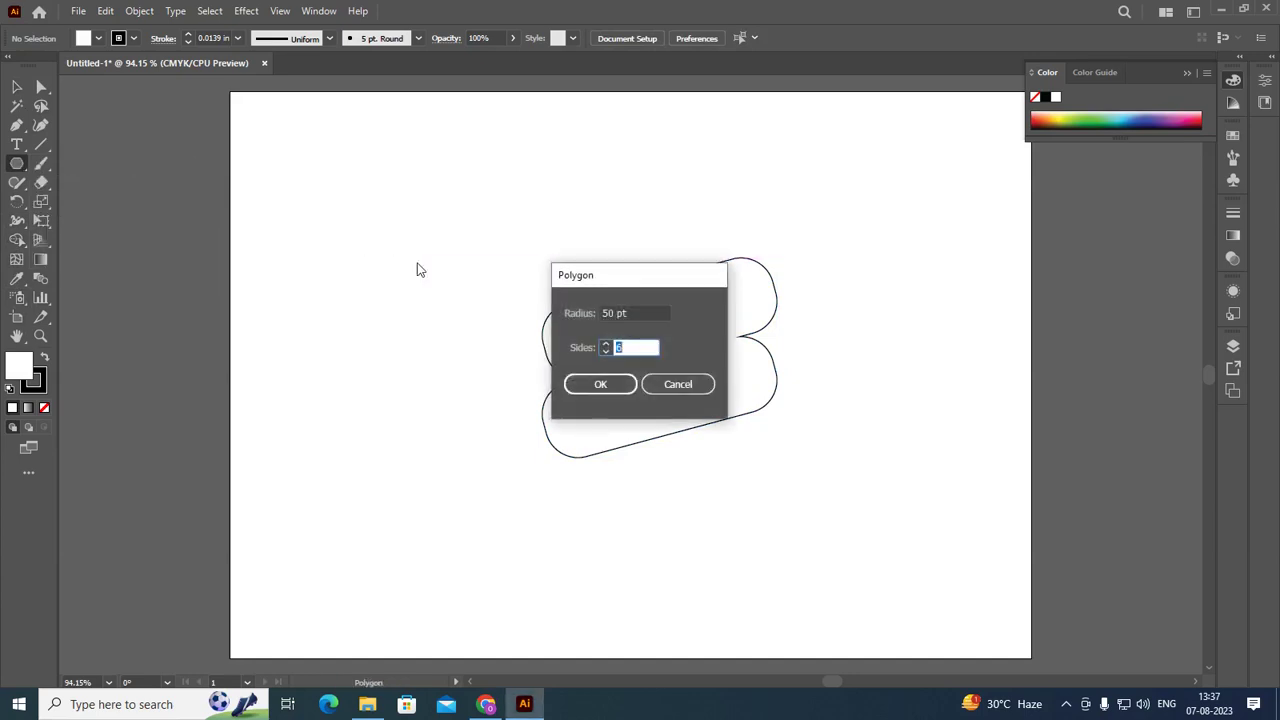
pyautogui.write('3')
pyautogui.press('Return')
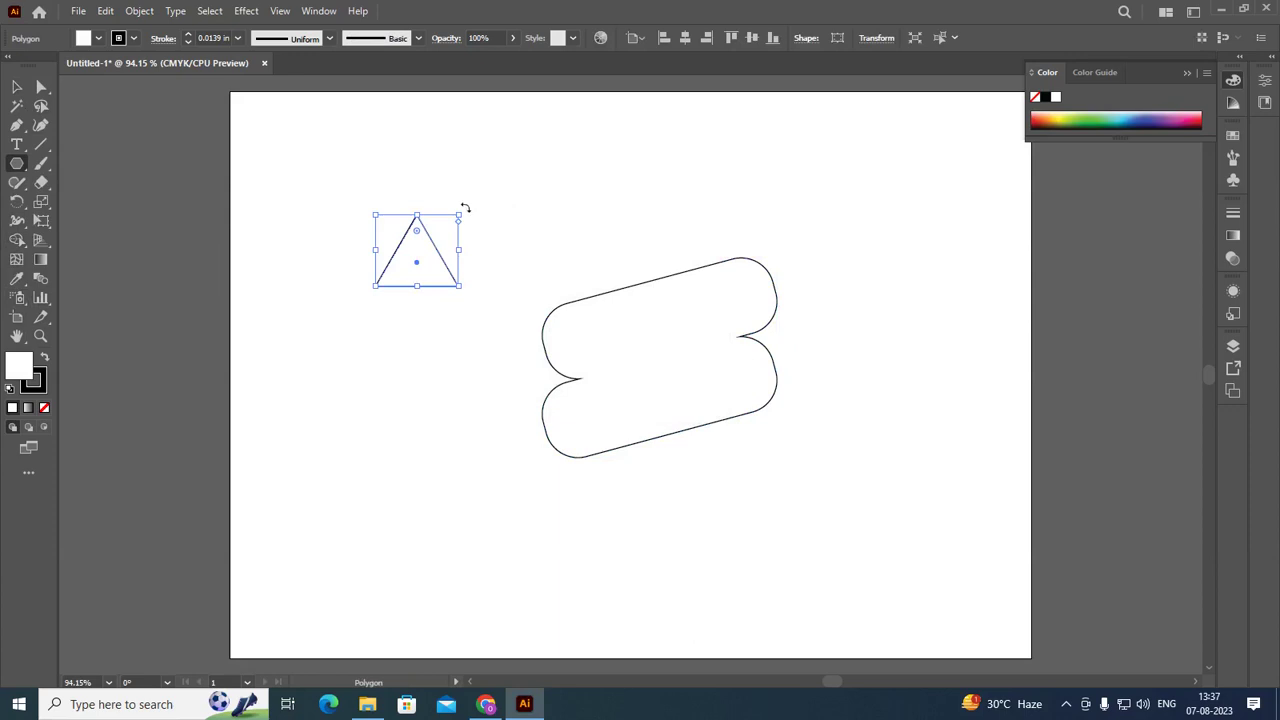
# Step: Centre the rounded Shorts shape horizontally and vertically on the artboard
pyautogui.click(17, 87)
pyautogui.click(476, 272)
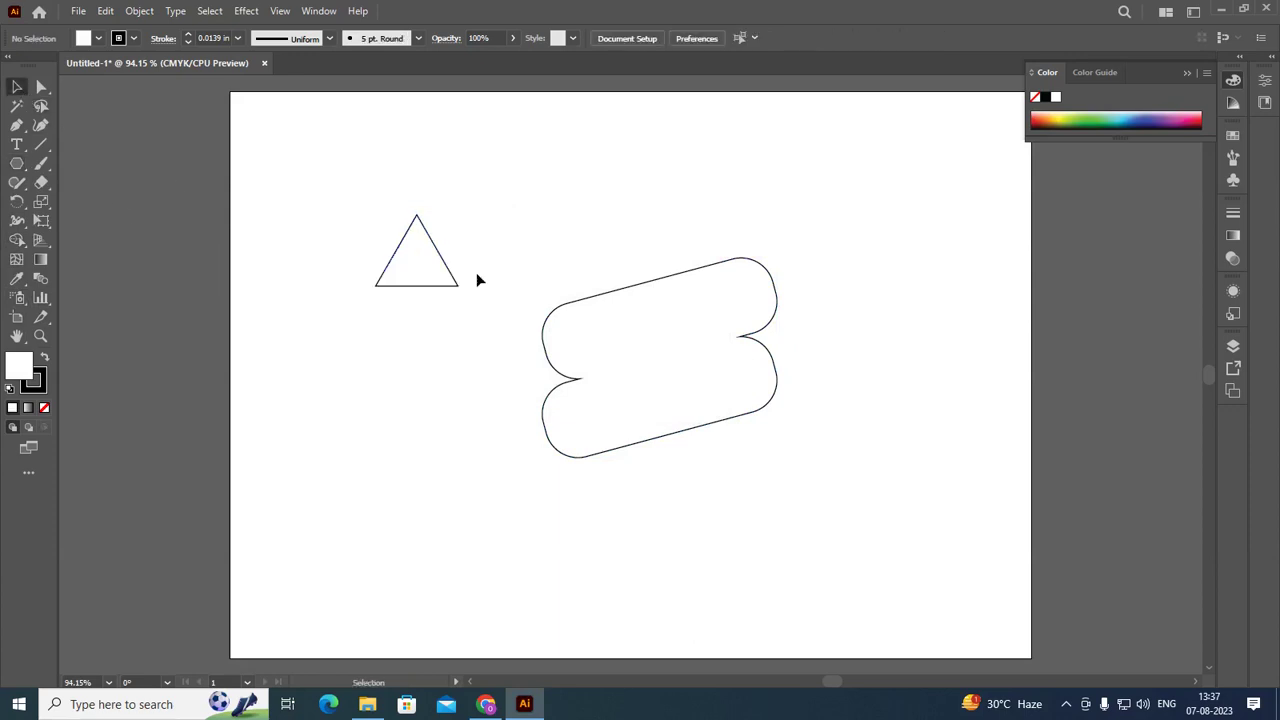
pyautogui.click(636, 292)
pyautogui.click(686, 38)
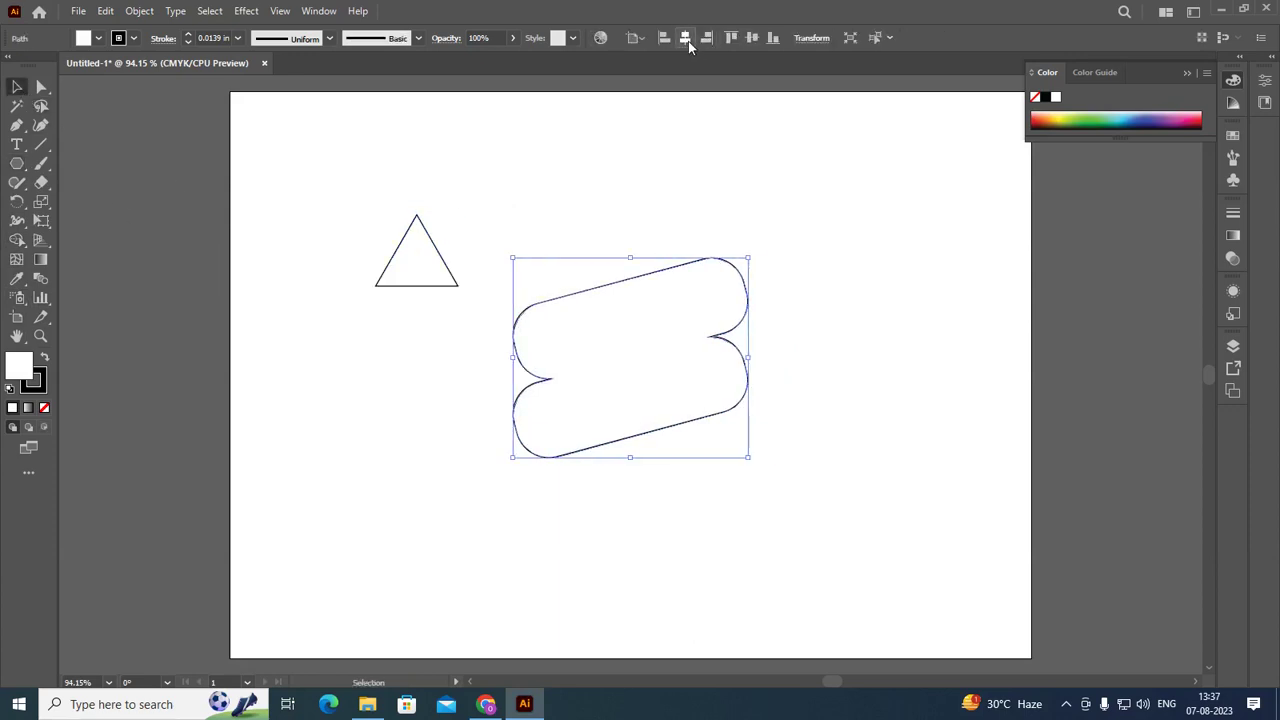
pyautogui.click(752, 37)
pyautogui.click(727, 166)
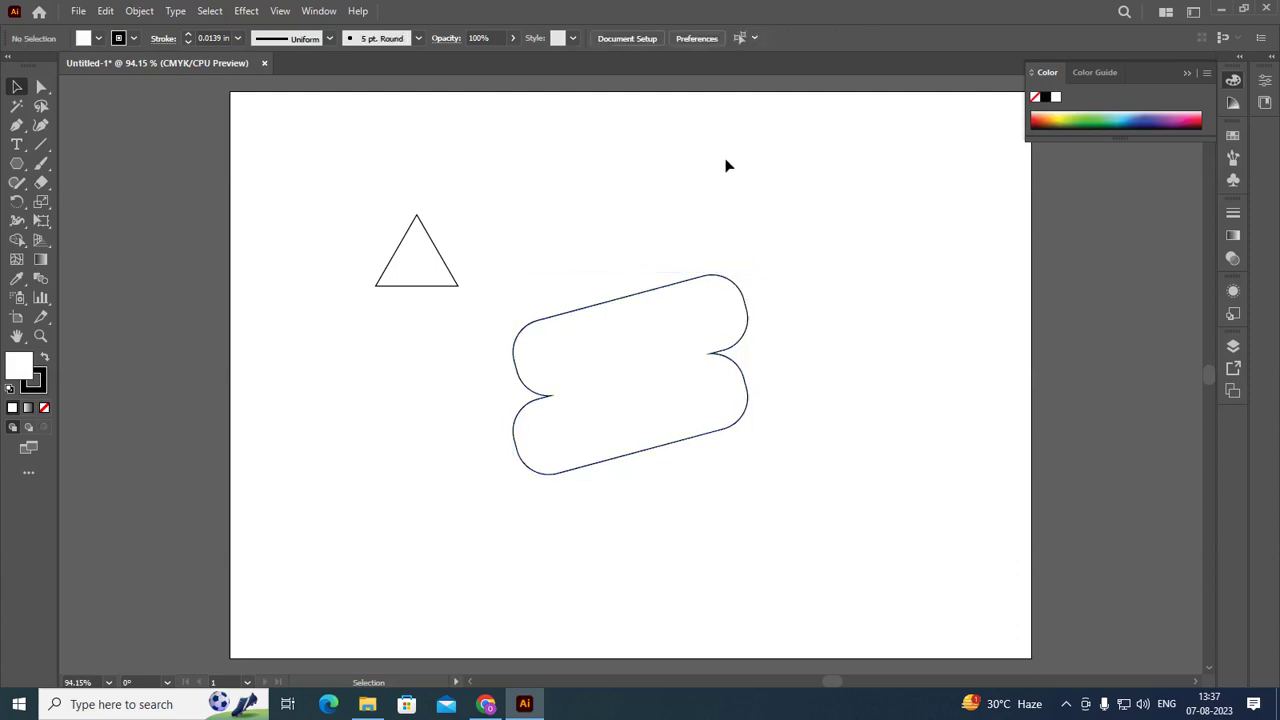
# Step: Rotate the triangle to point right and centre it on the artboard
pyautogui.click(451, 277)
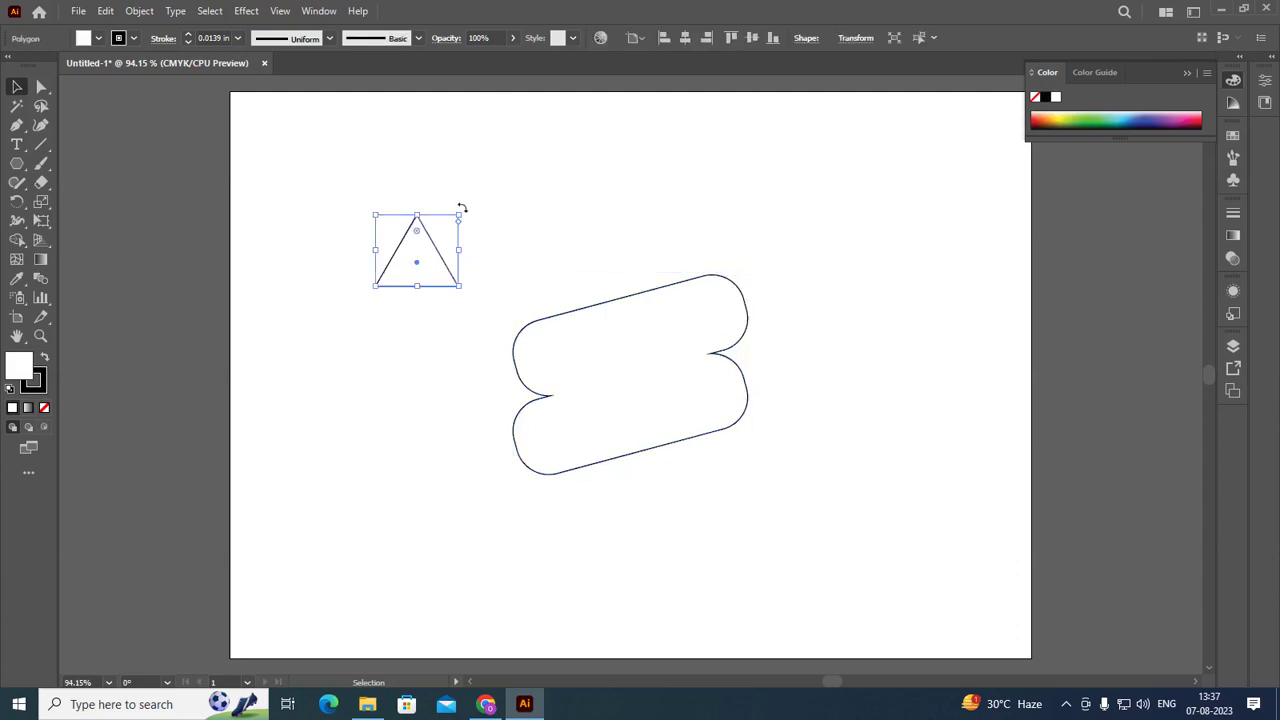
pyautogui.moveTo(461, 207); pyautogui.dragTo(498, 314)
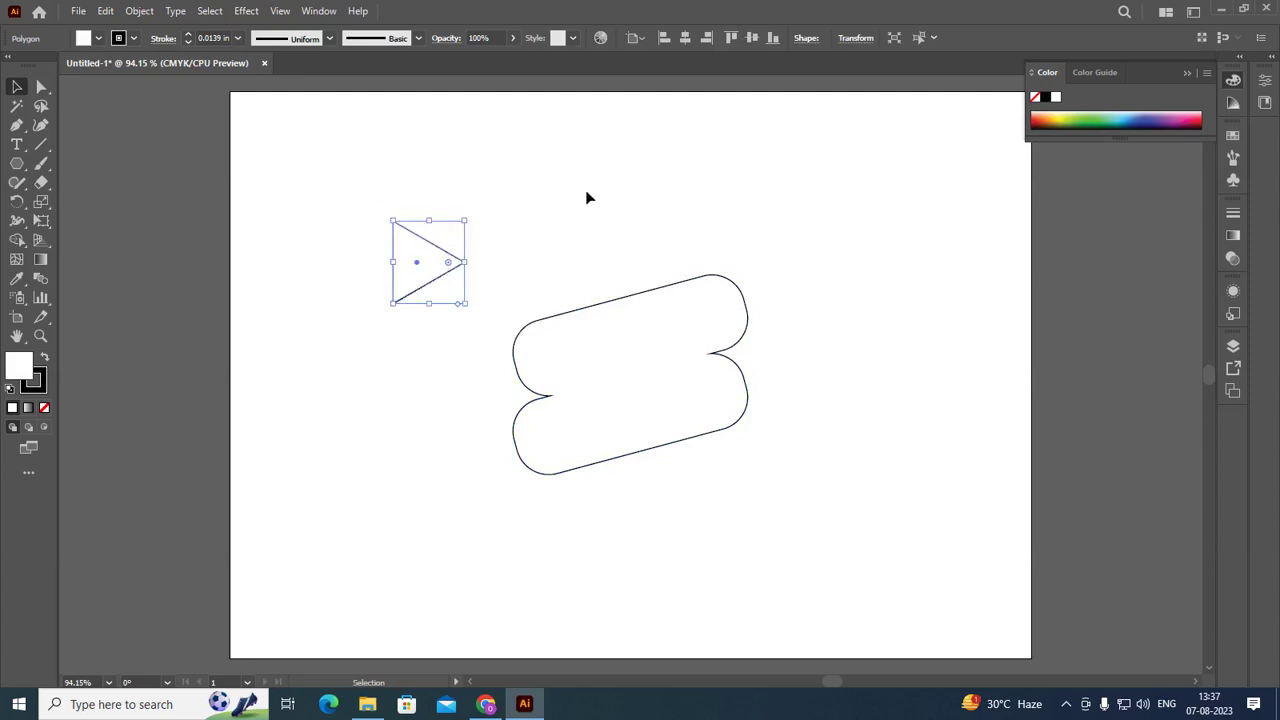
pyautogui.click(685, 38)
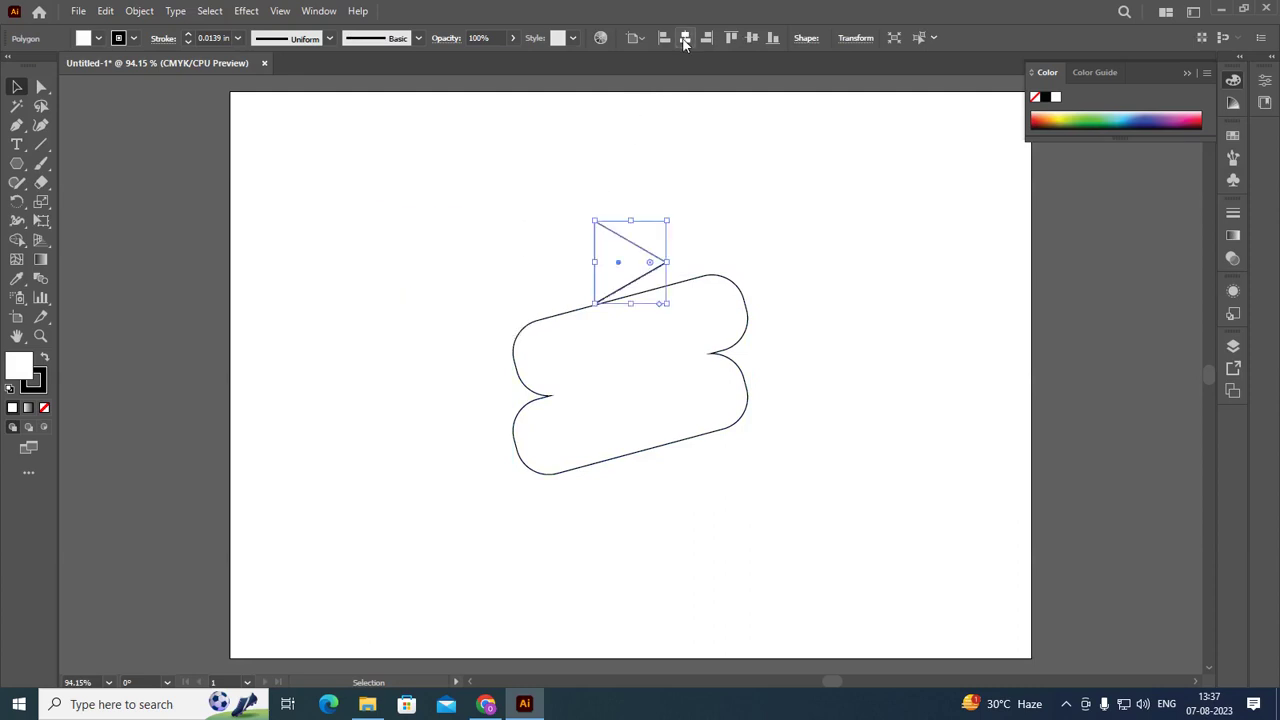
pyautogui.click(753, 39)
pyautogui.click(1077, 381)
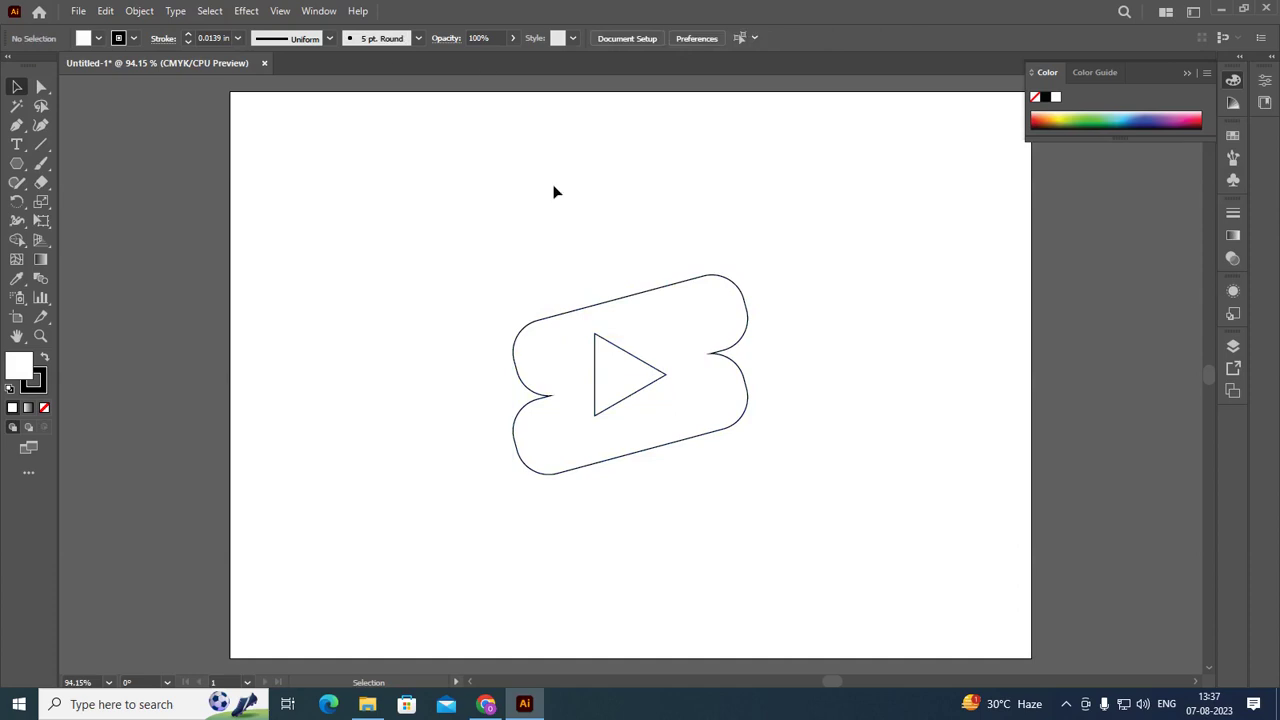
# Step: Shrink the triangle around its centre inside the Shorts shape and view at 100%
pyautogui.click(704, 433)
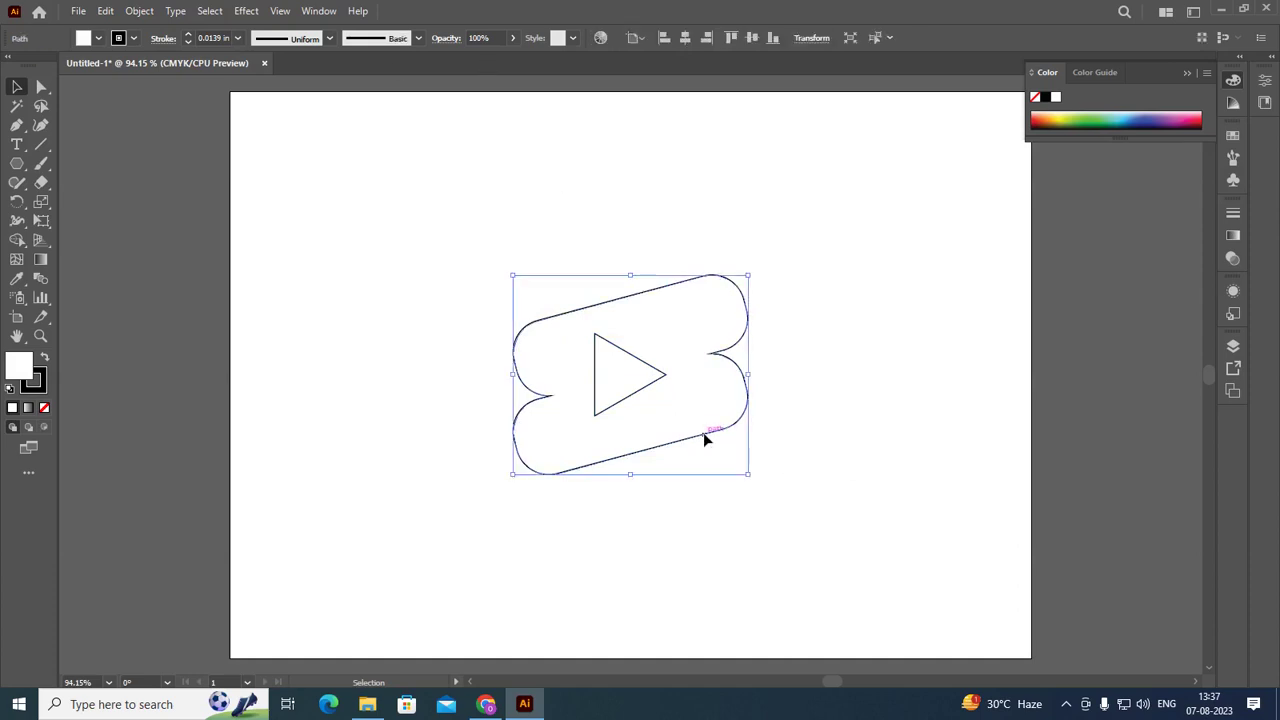
pyautogui.click(826, 431)
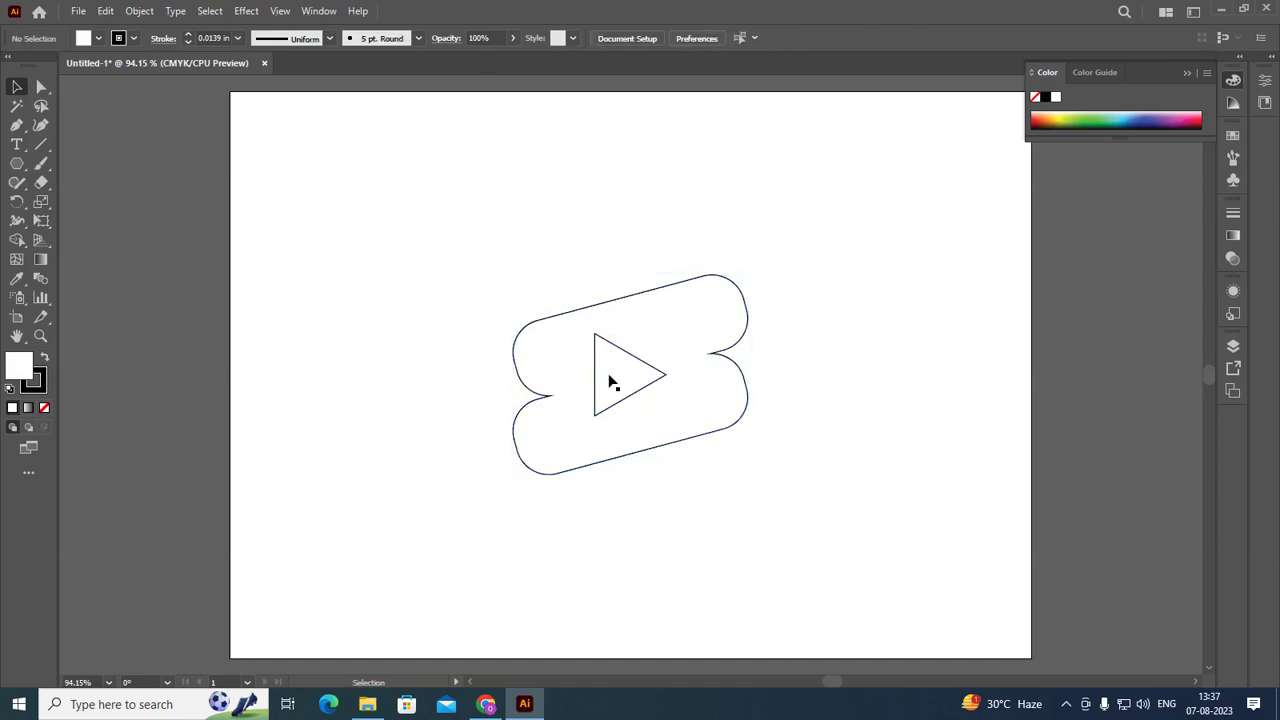
pyautogui.click(640, 391)
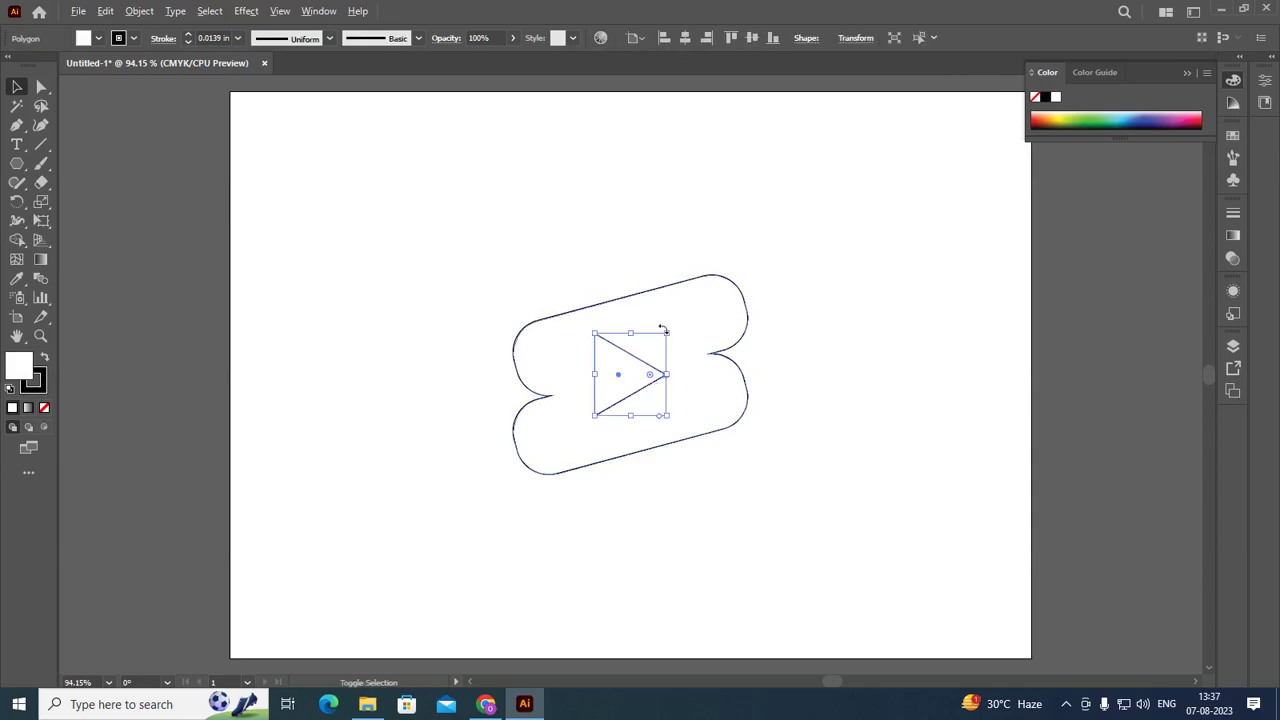
pyautogui.moveTo(667, 333); pyautogui.dragTo(649, 349)
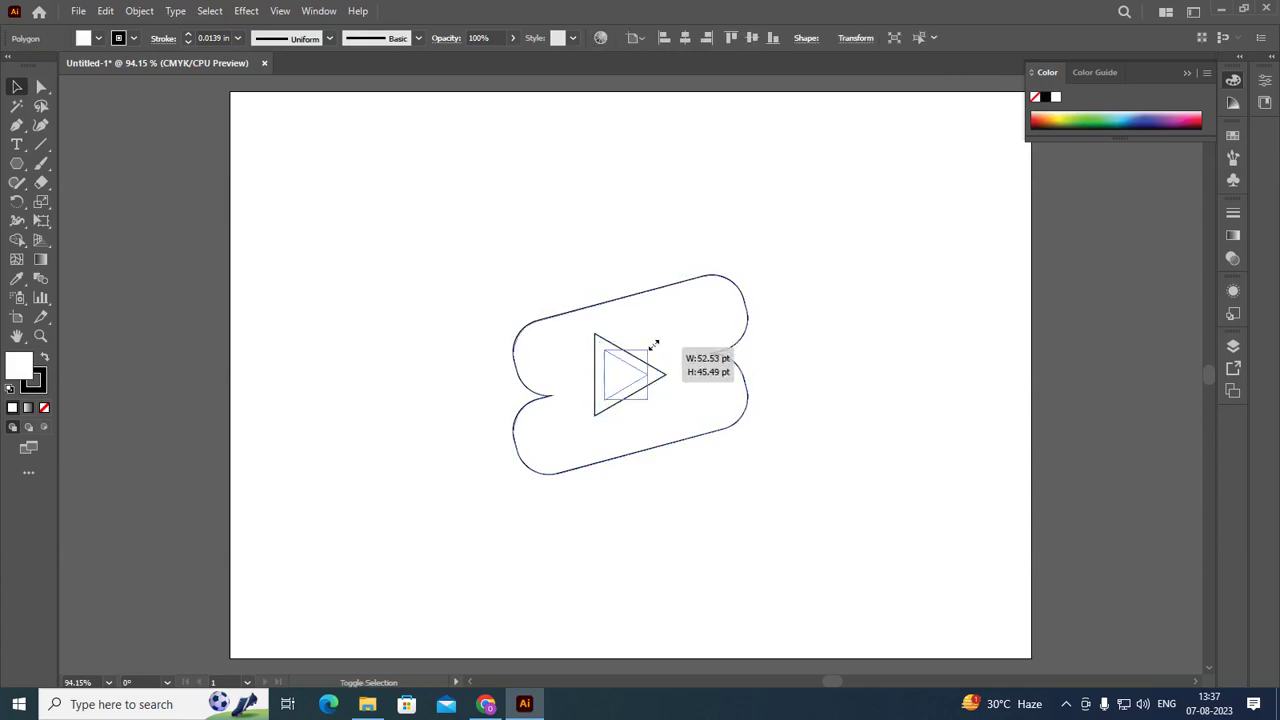
pyautogui.click(893, 390)
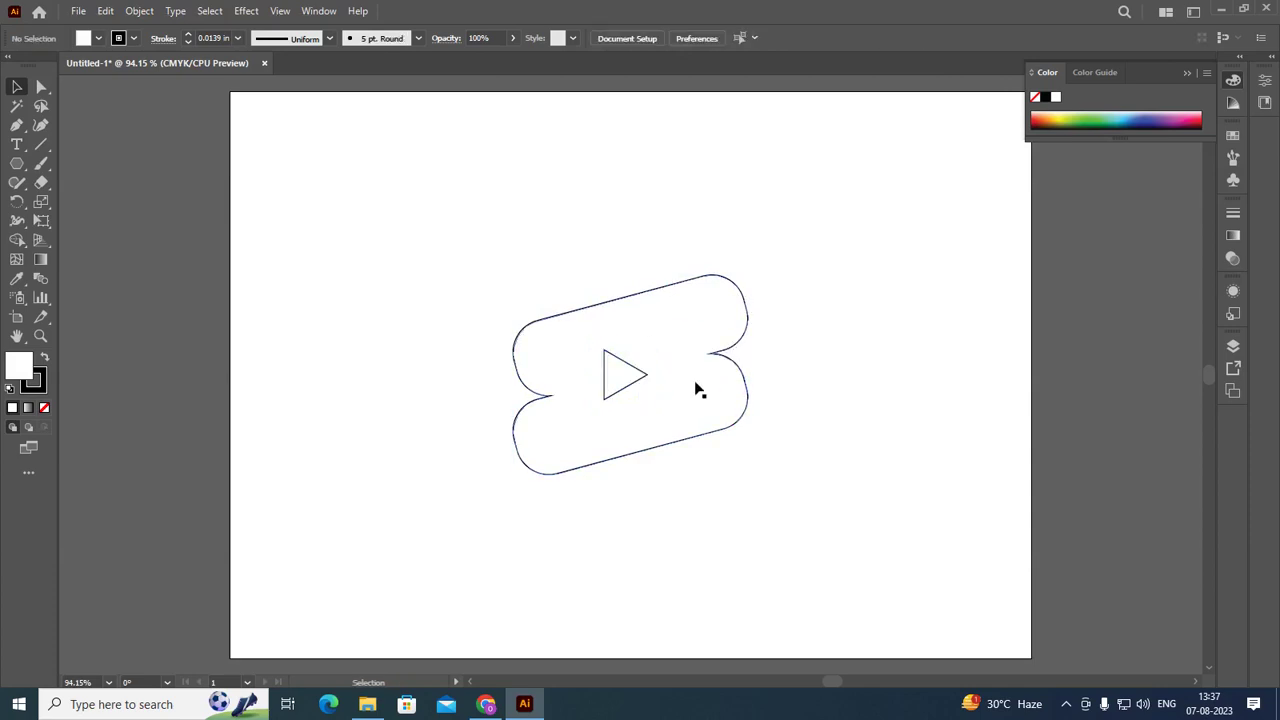
pyautogui.click(626, 393)
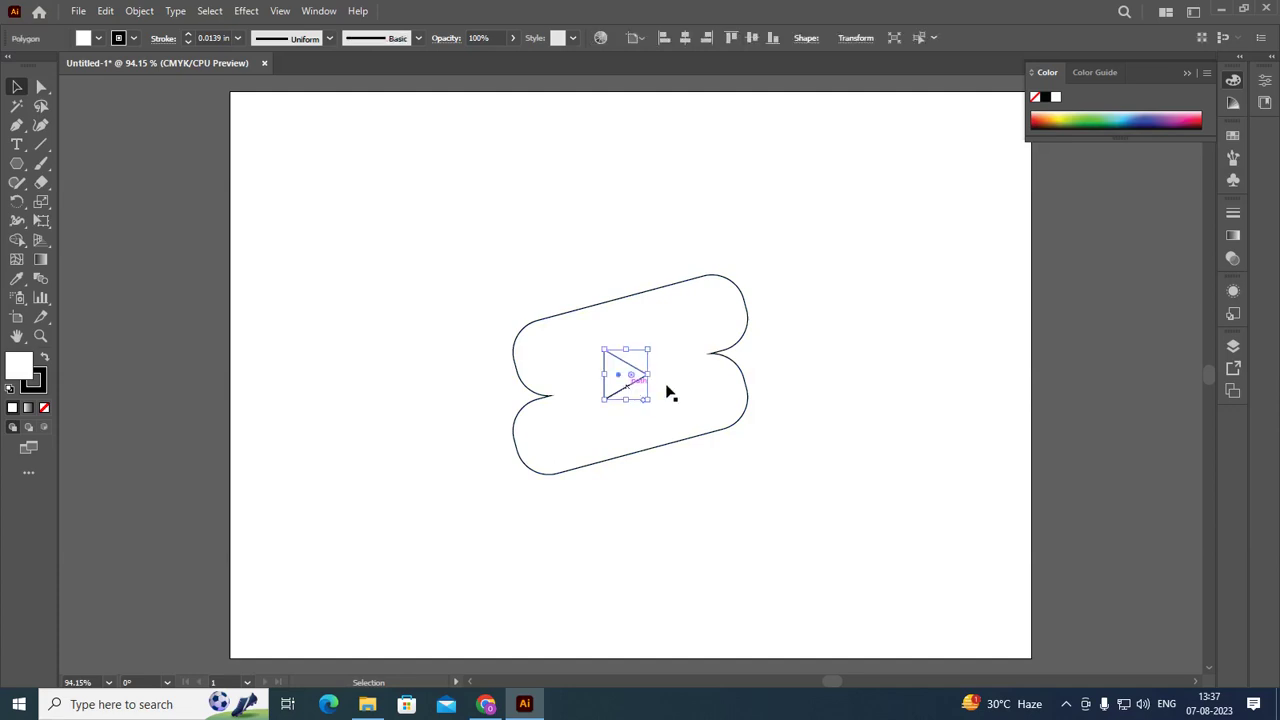
pyautogui.click(741, 372)
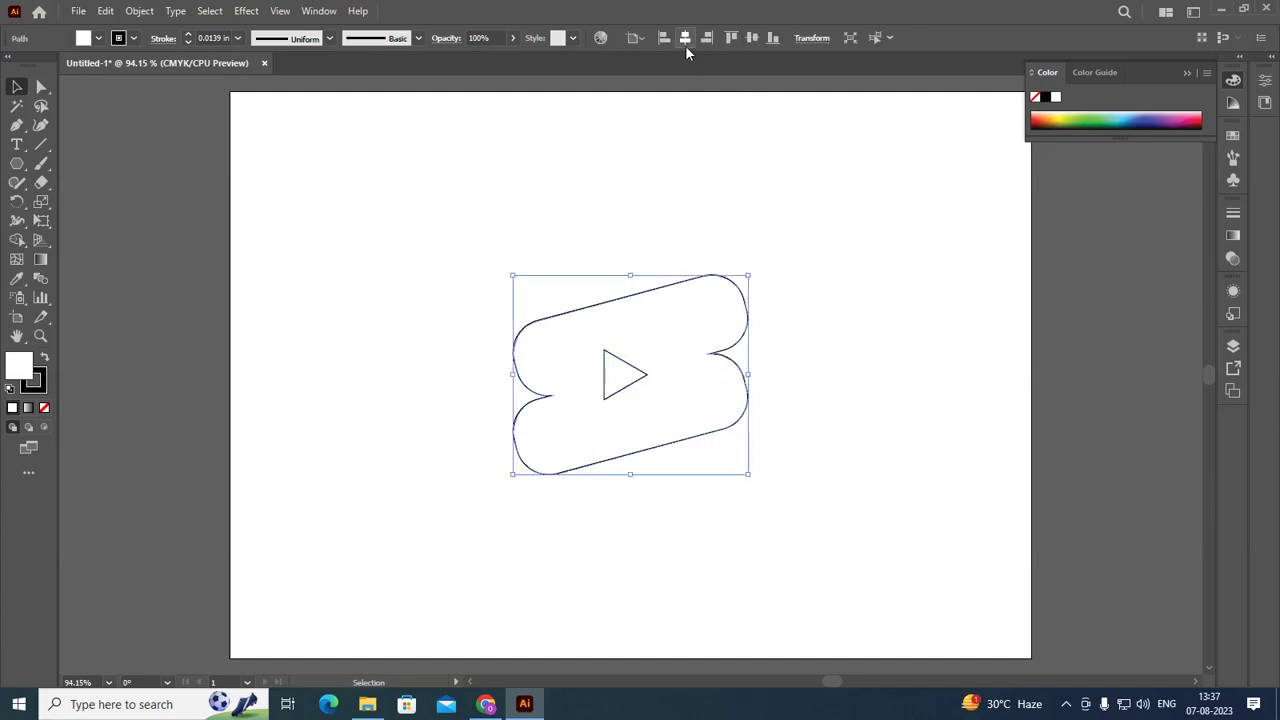
pyautogui.click(1083, 430)
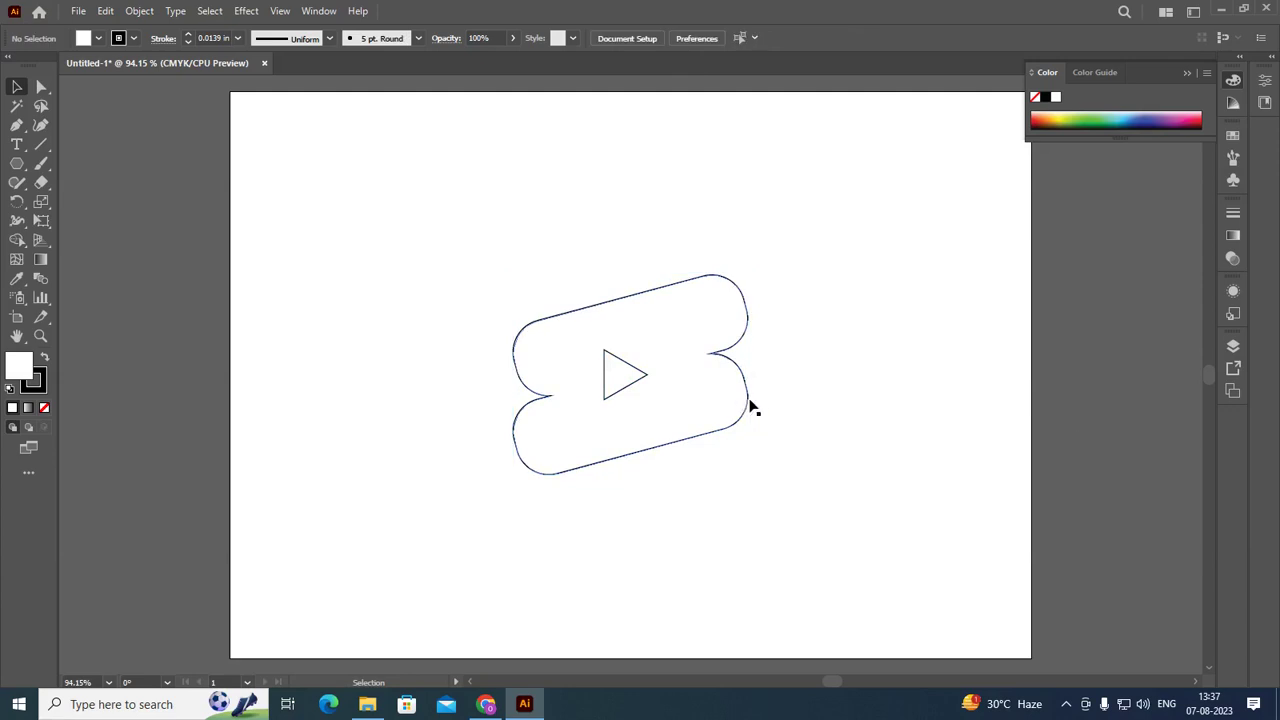
pyautogui.hotkey('ctrl', '1')
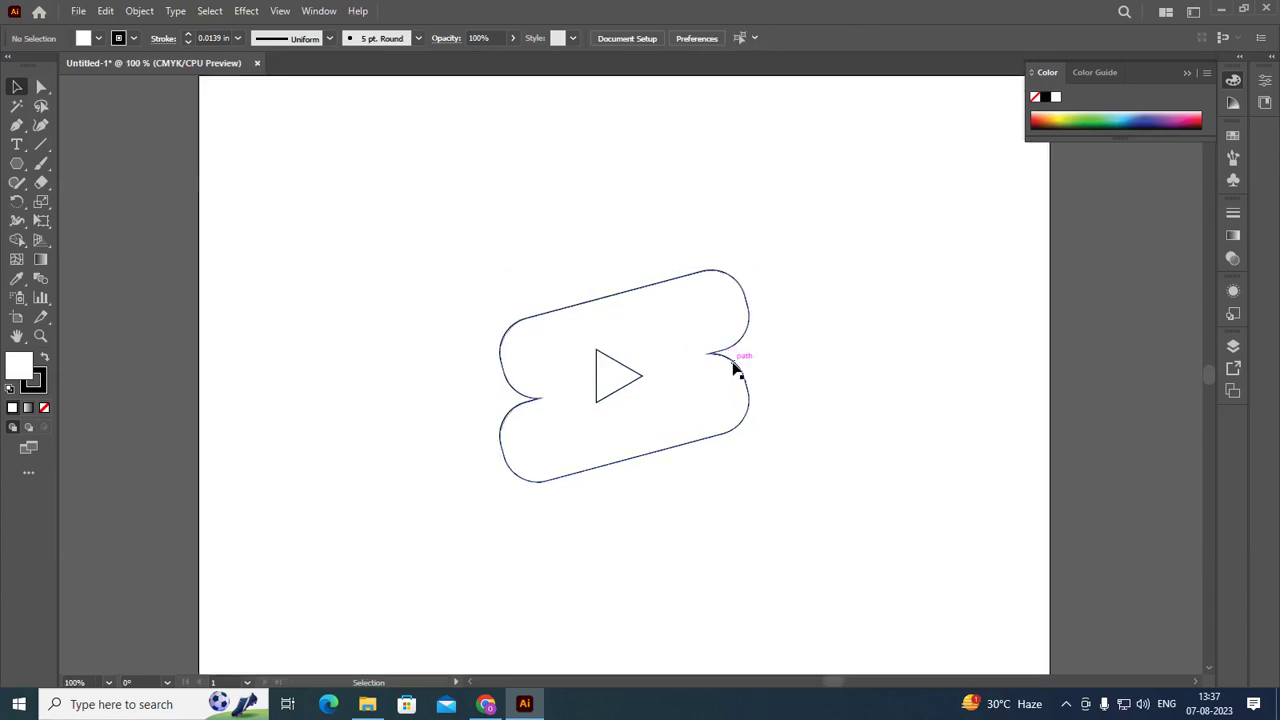
pyautogui.click(735, 370)
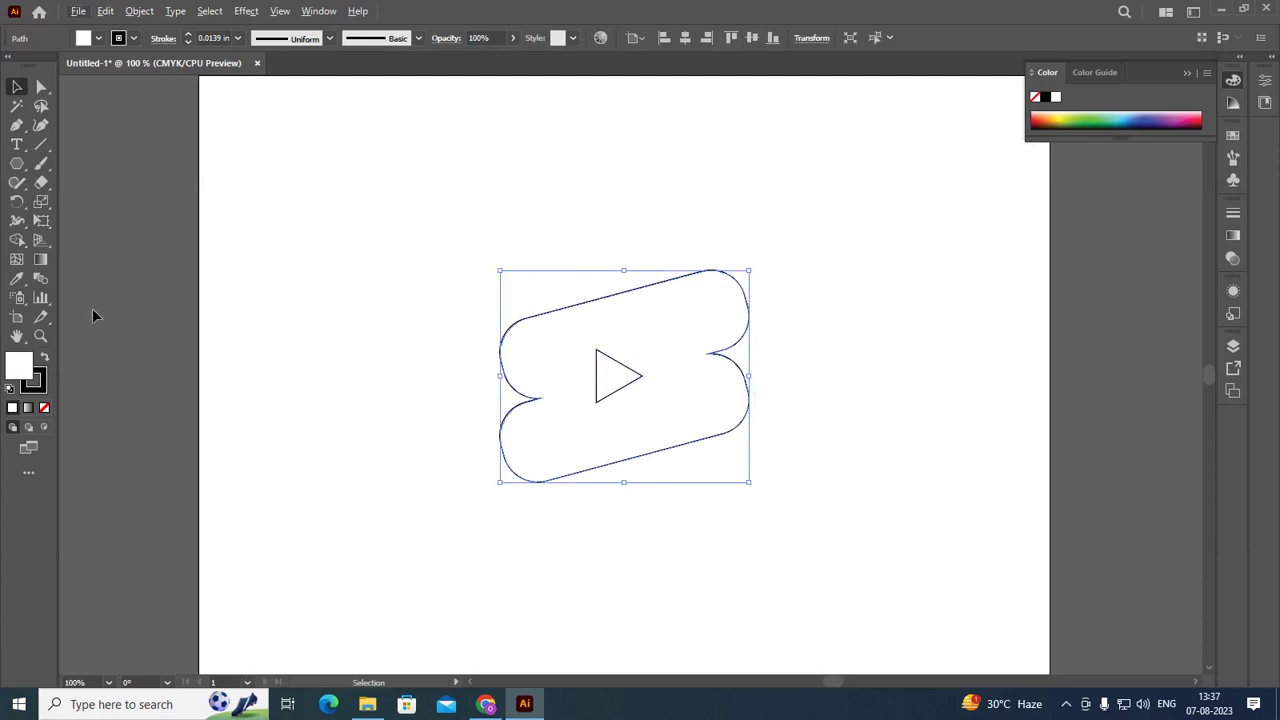
# Step: Show rulers and draw a vertical line centred on the artboard
pyautogui.hotkey('ctrl', 'r')
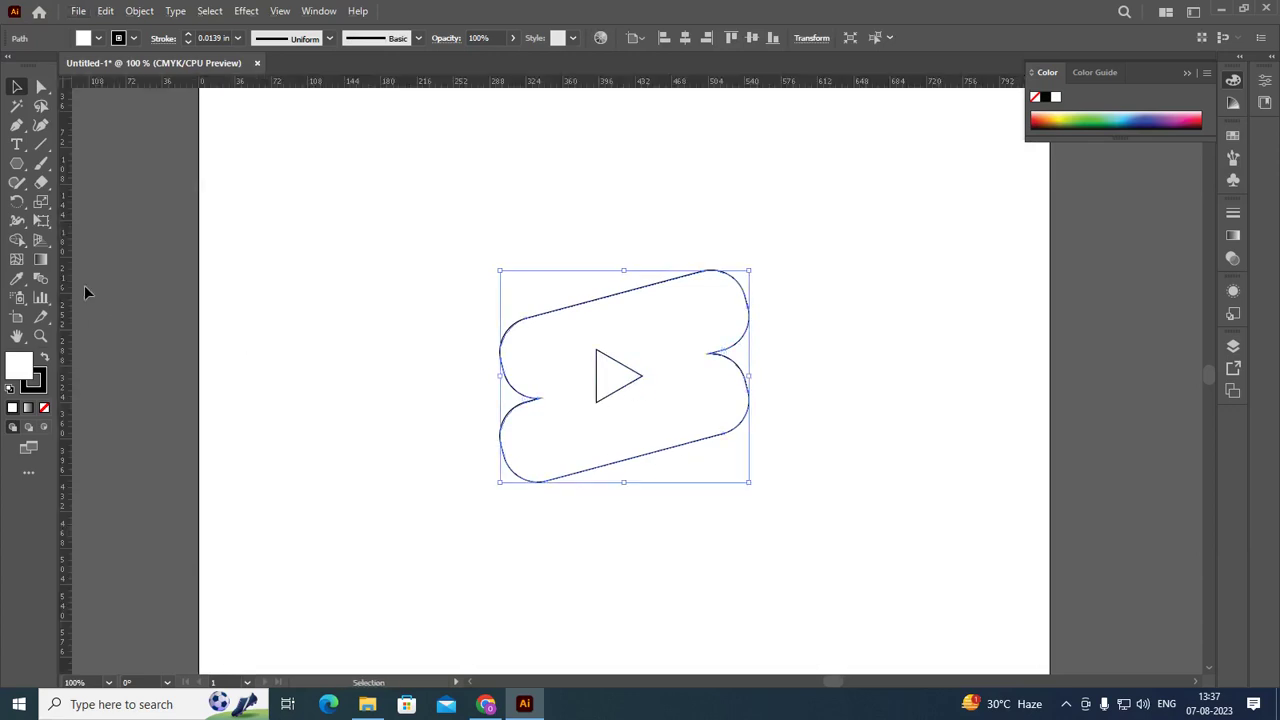
pyautogui.moveTo(41, 144); pyautogui.dragTo(108, 148)
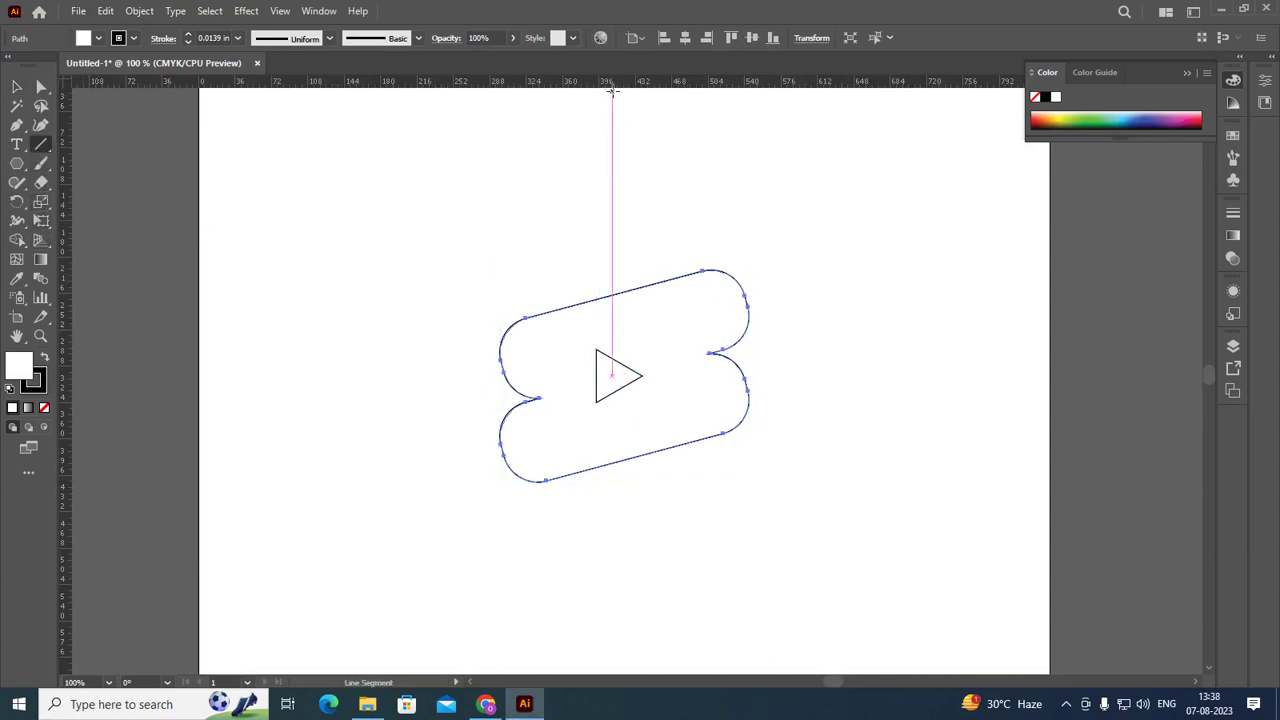
pyautogui.moveTo(615, 95); pyautogui.dragTo(615, 565)
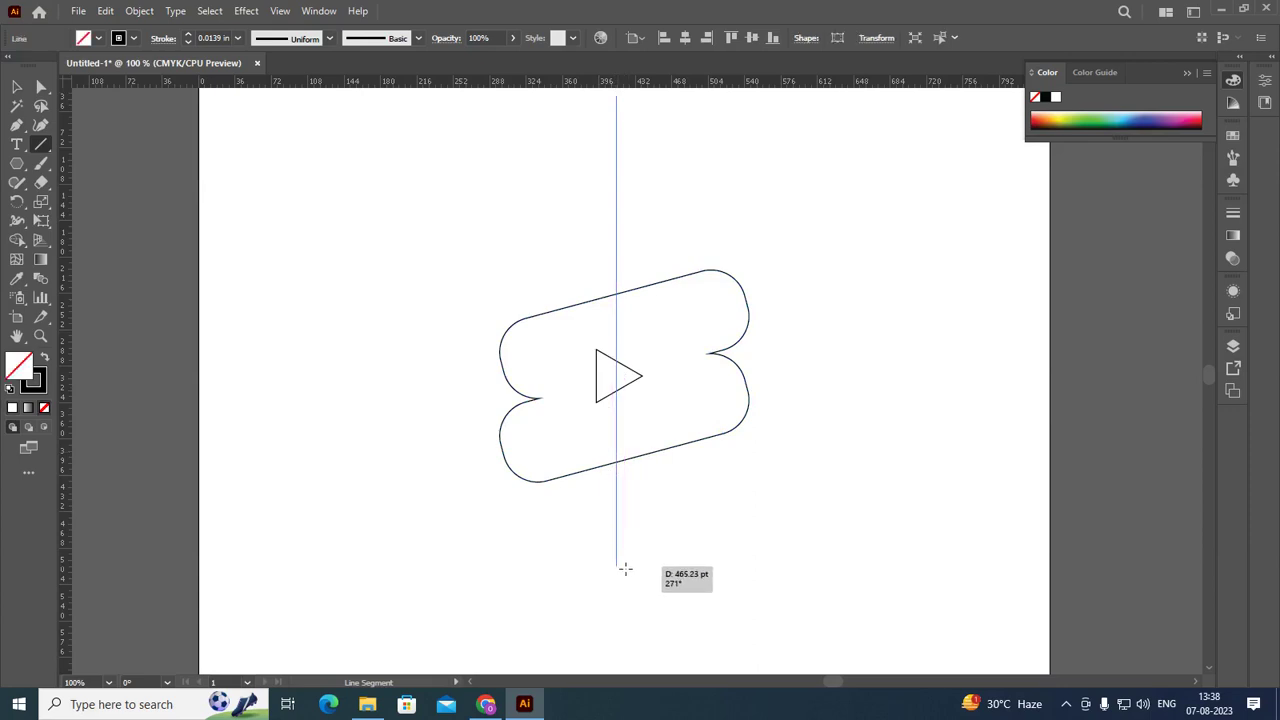
pyautogui.click(17, 87)
pyautogui.click(172, 234)
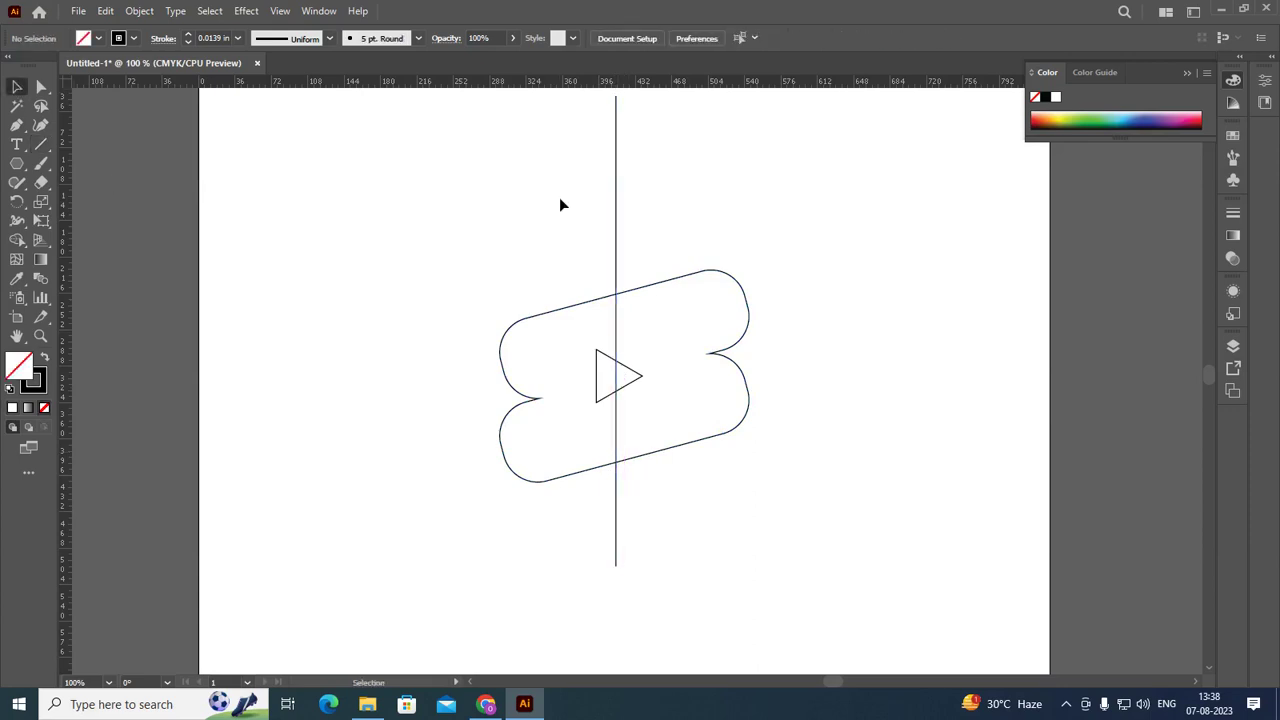
pyautogui.click(616, 204)
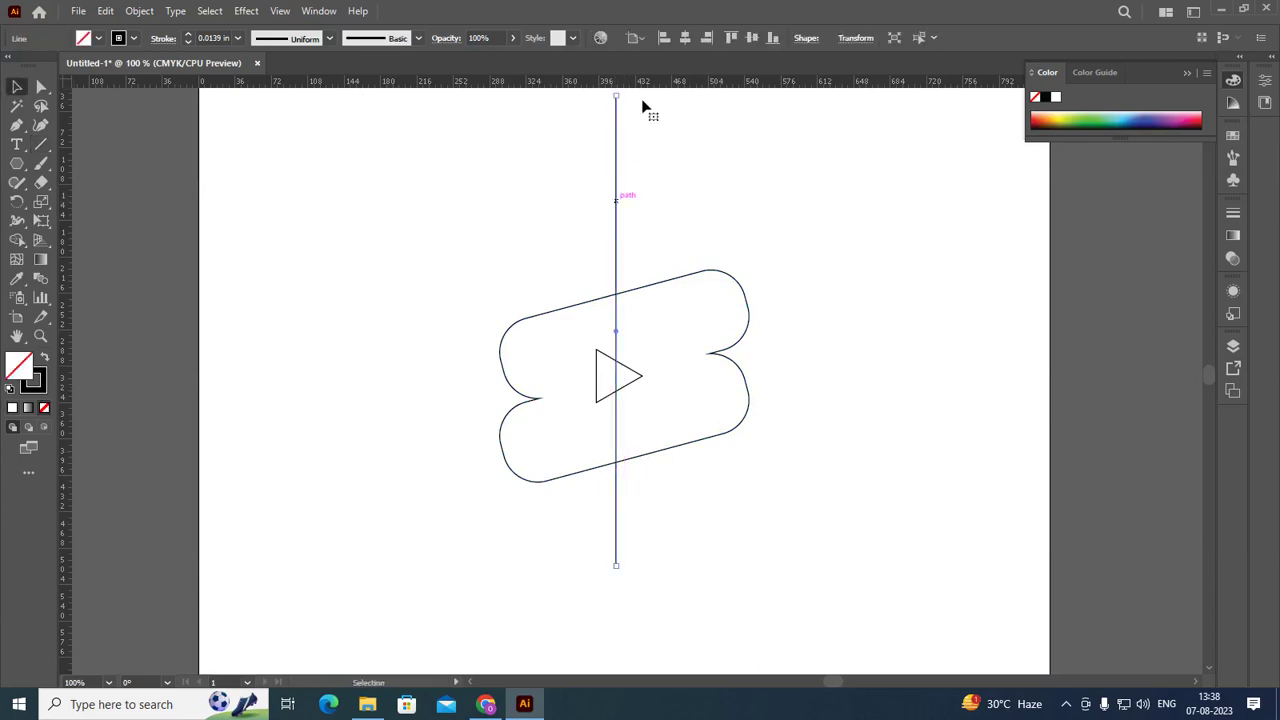
pyautogui.click(693, 41)
pyautogui.click(751, 36)
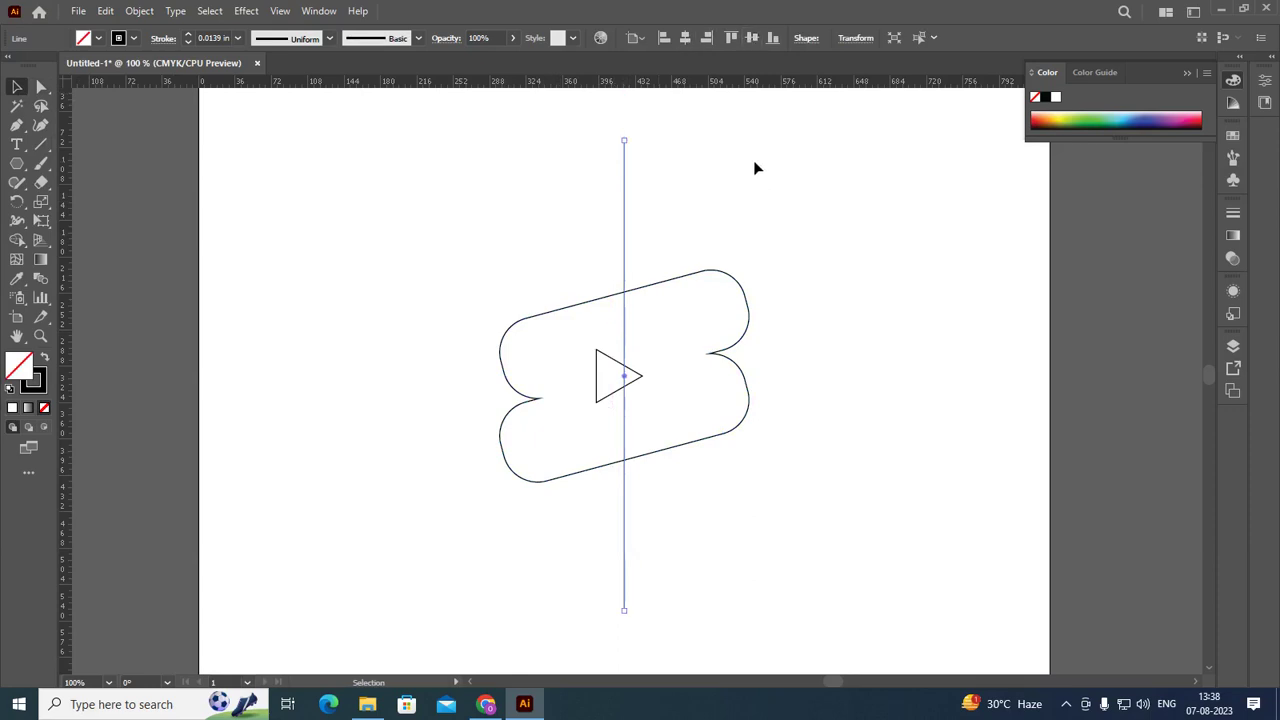
pyautogui.click(753, 160)
pyautogui.click(681, 281)
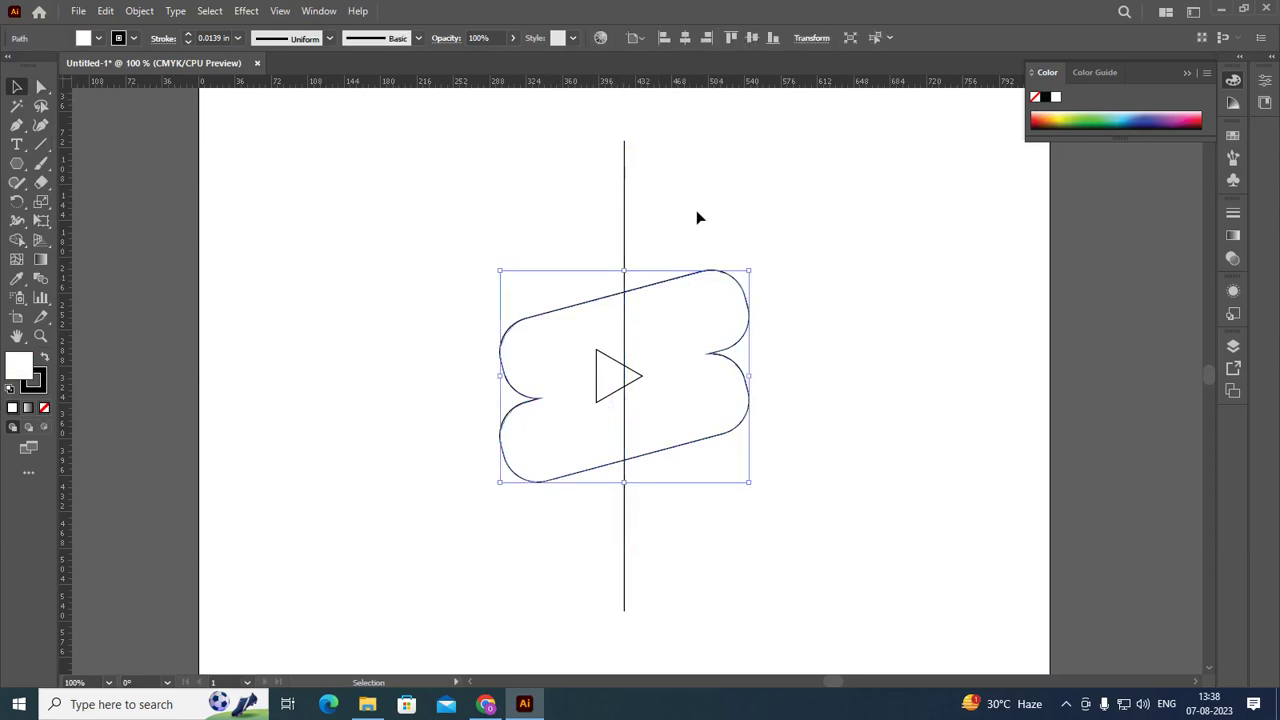
# Step: Nudge the small triangle right toward the centre line
pyautogui.click(655, 263)
pyautogui.click(606, 358)
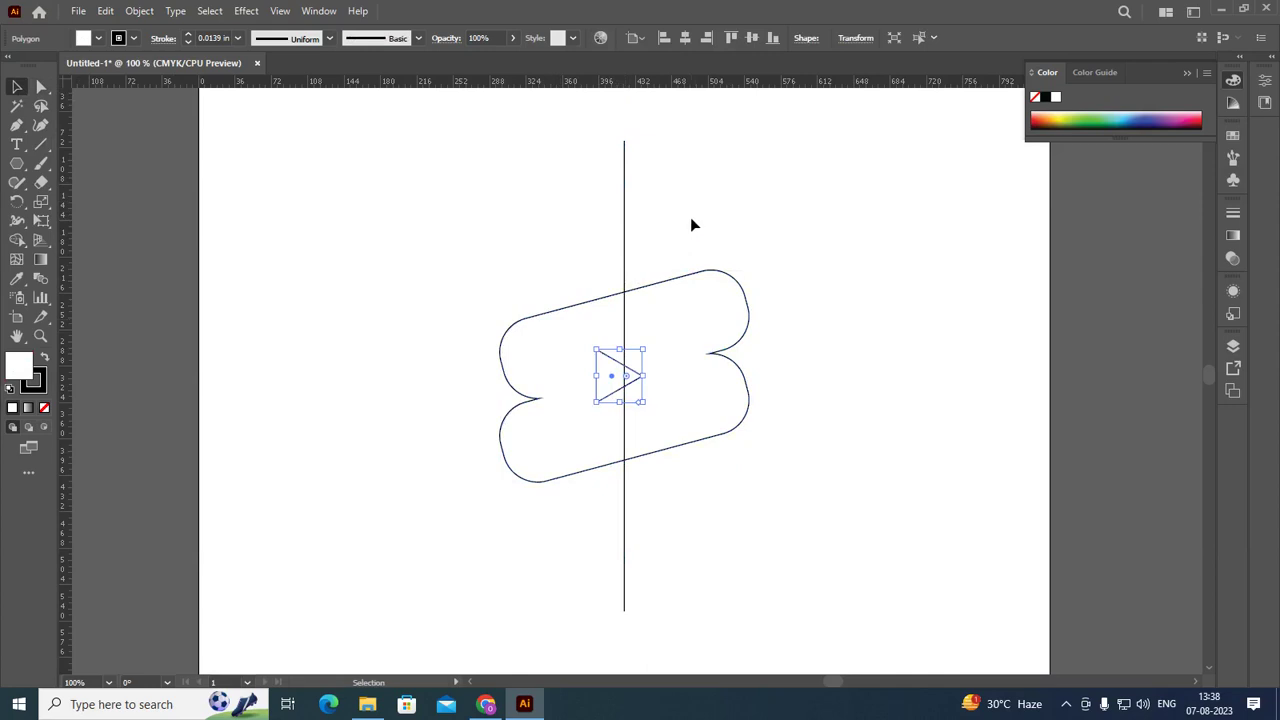
pyautogui.press('Right')
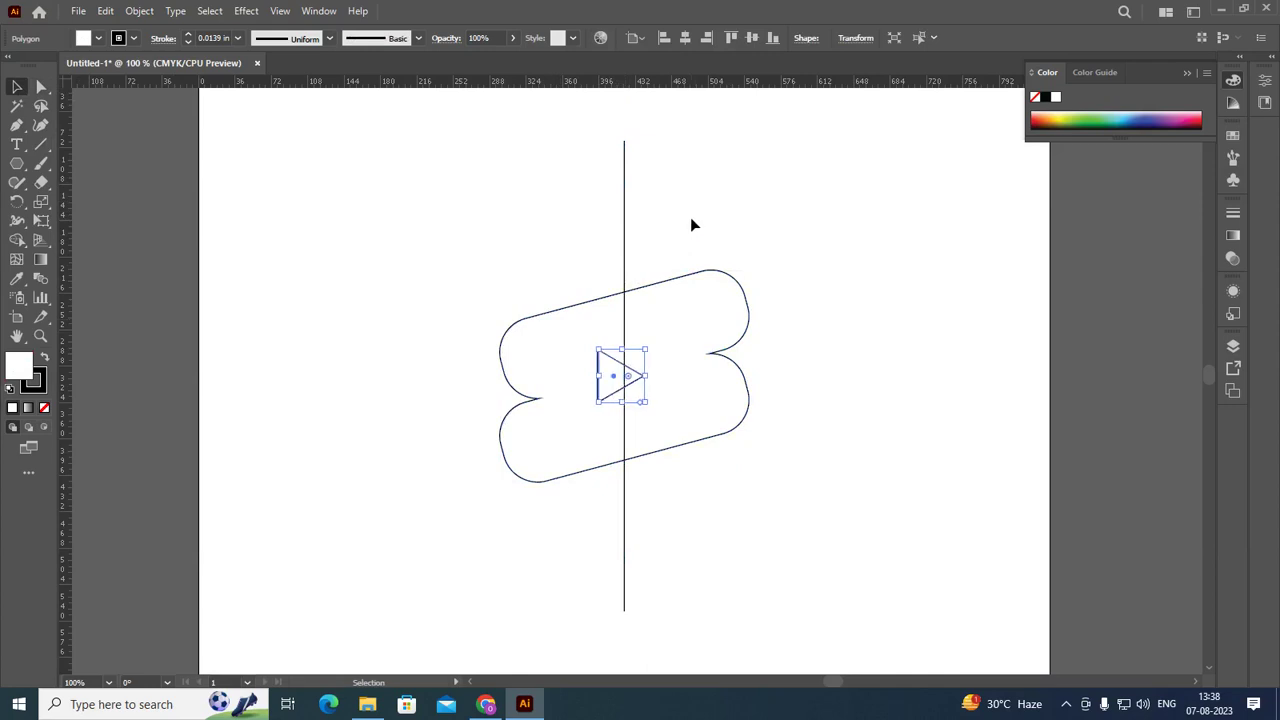
pyautogui.press('Right')
pyautogui.press('Right')
pyautogui.press('Right')
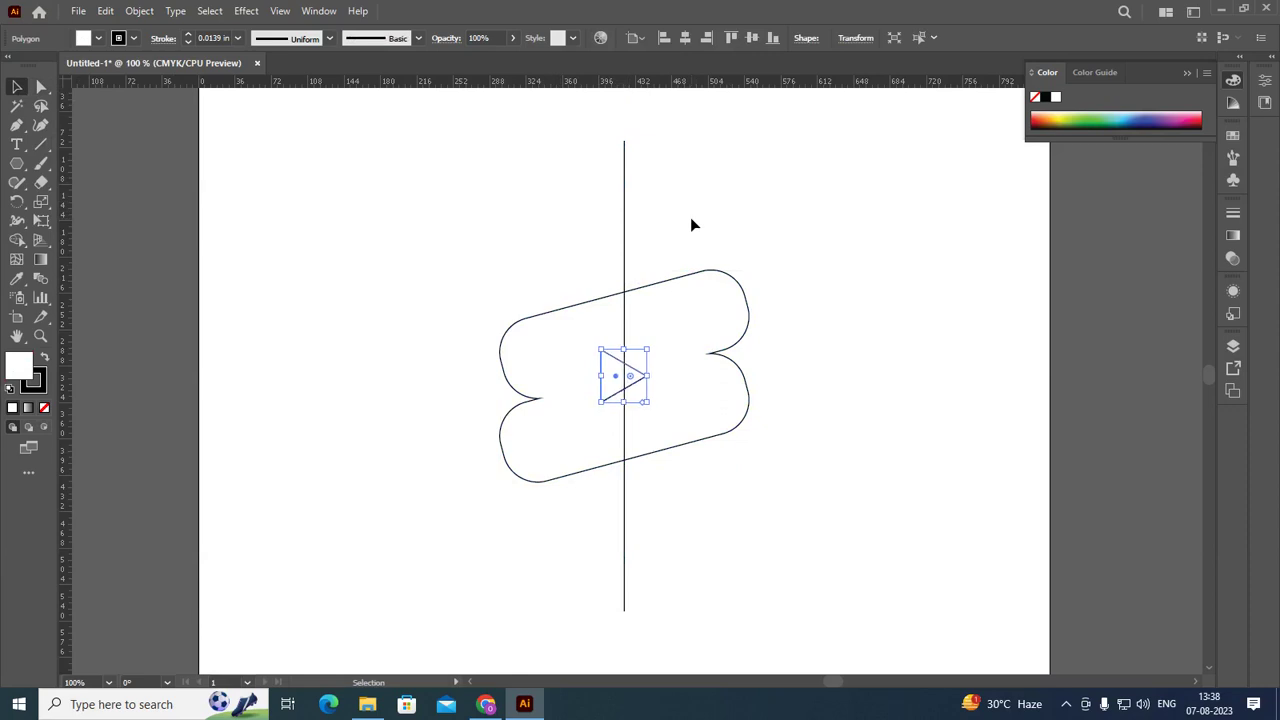
pyautogui.press('Right')
pyautogui.press('Right')
# Step: Set the Keyboard Increment to 0.01 and nudge the triangle down a tiny step
pyautogui.hotkey('ctrl', 'k')
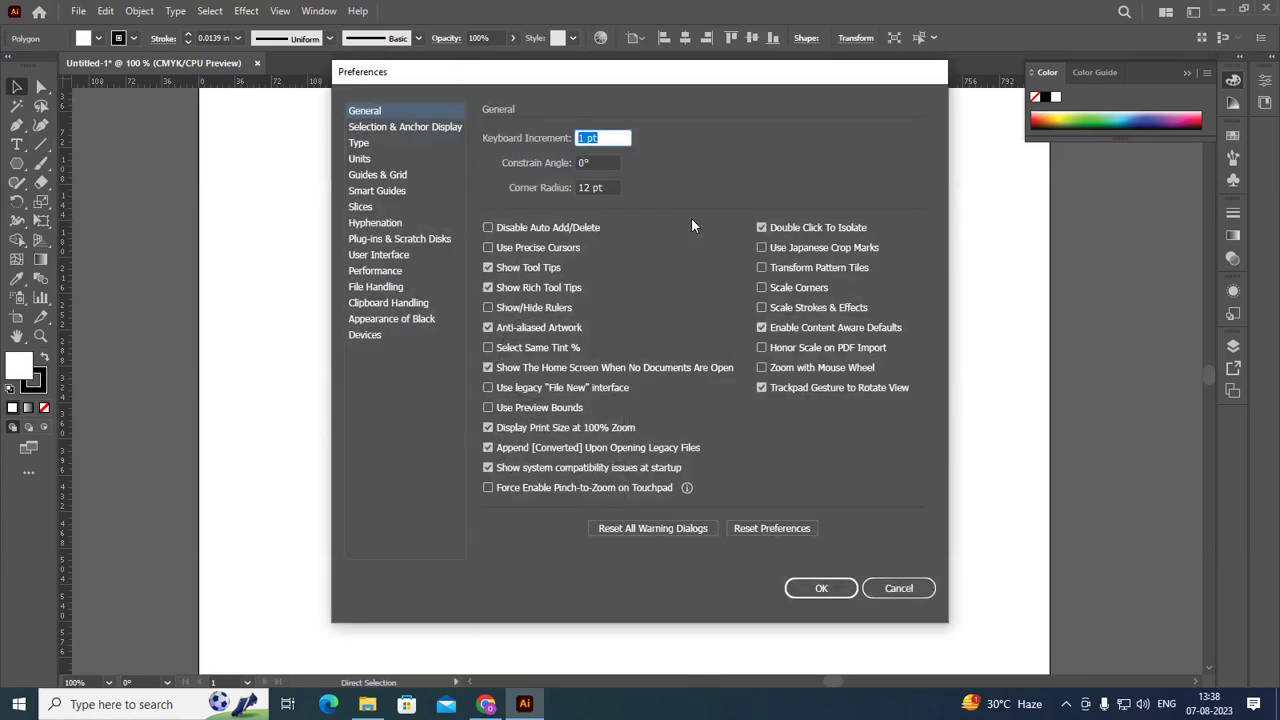
pyautogui.write('0.01')
pyautogui.press('Return')
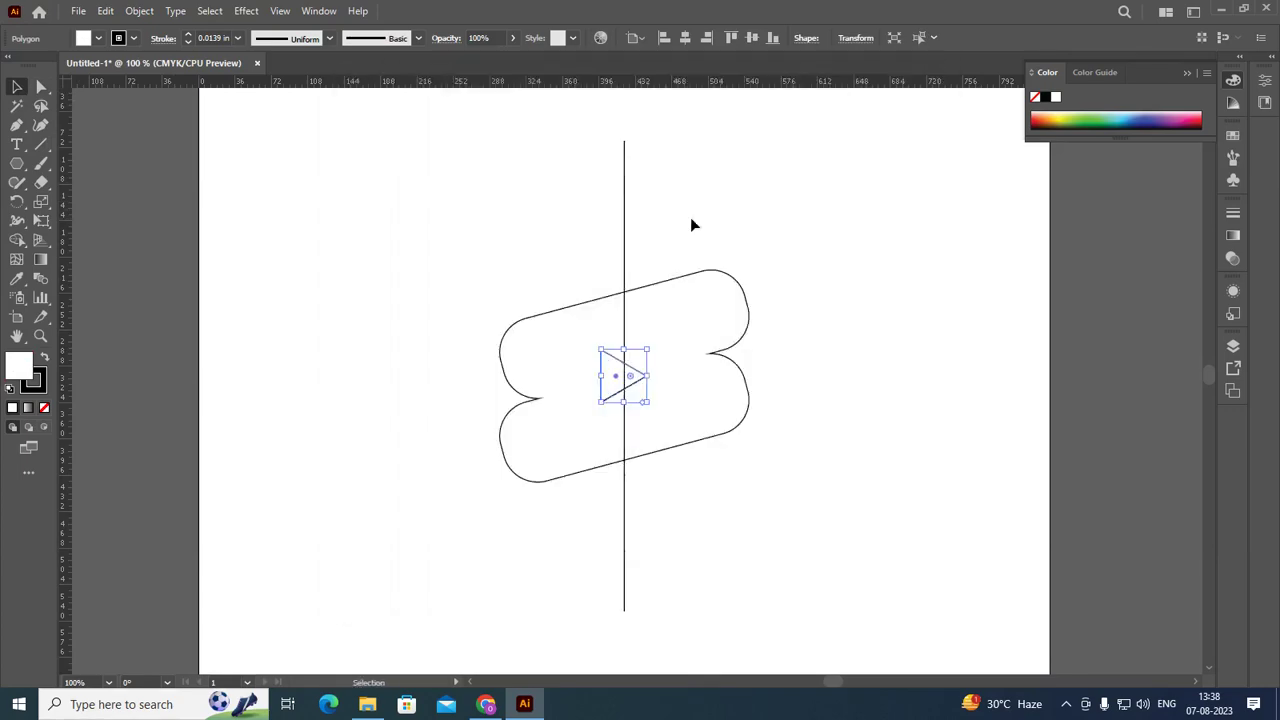
pyautogui.press('Down')
pyautogui.click(740, 194)
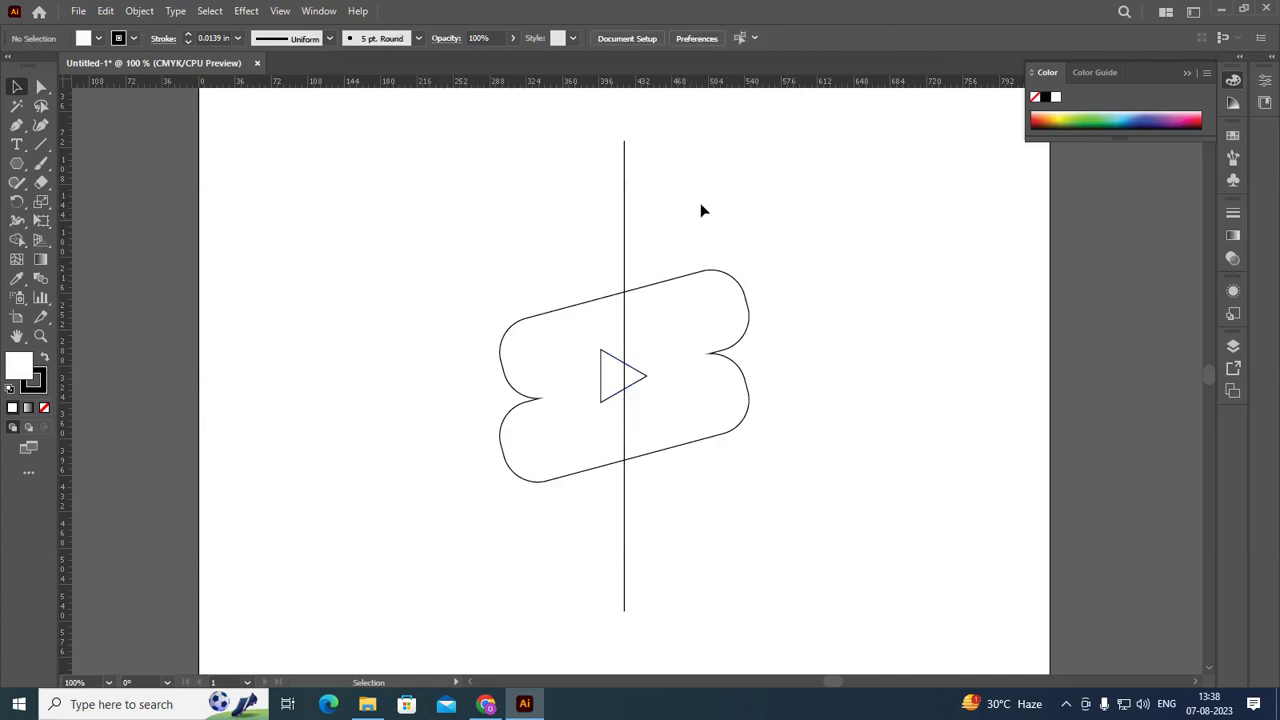
# Step: Delete the vertical centre line, then shrink the Shorts logo and move it to the upper-left
pyautogui.click(625, 210)
pyautogui.press('Delete')
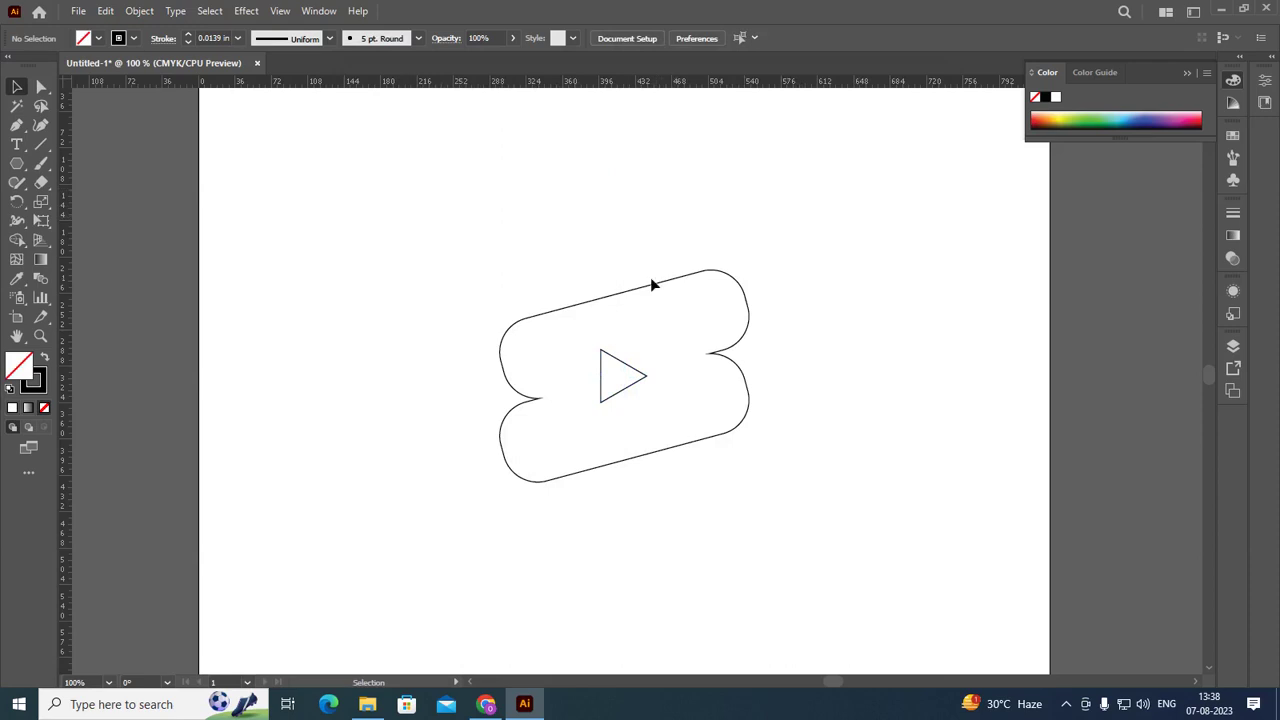
pyautogui.click(652, 285)
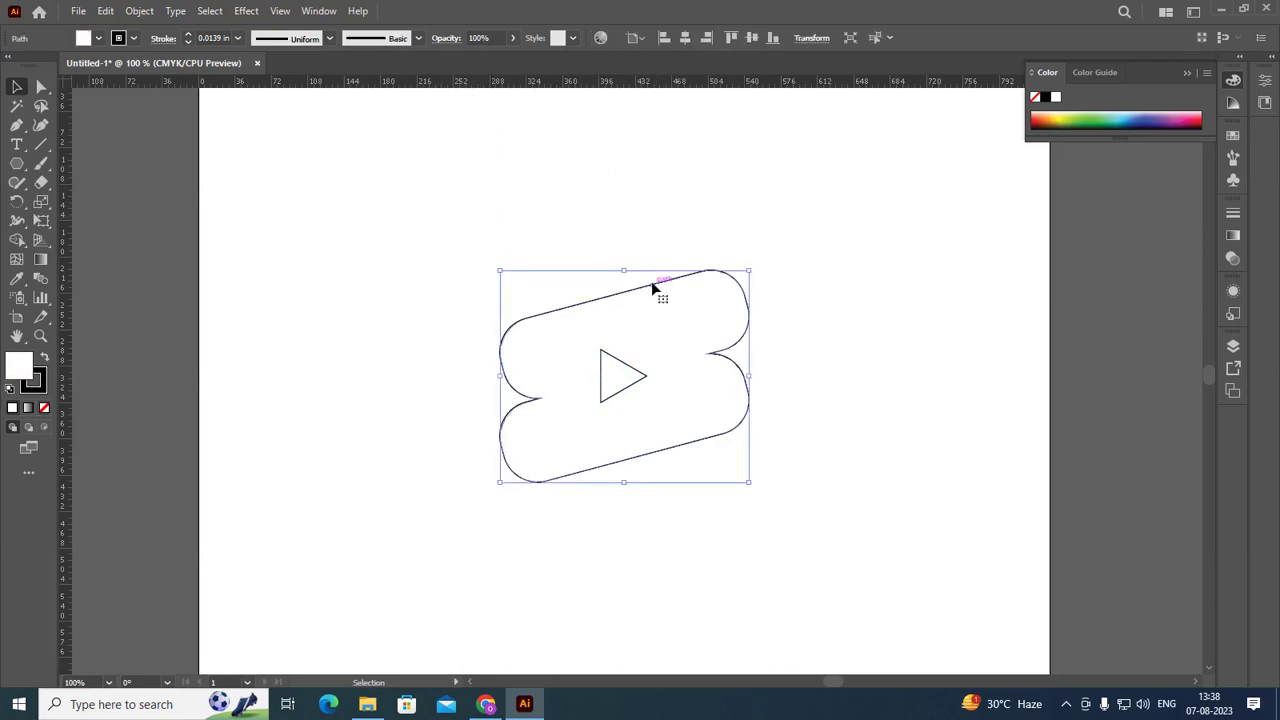
pyautogui.click(725, 203)
pyautogui.click(631, 384)
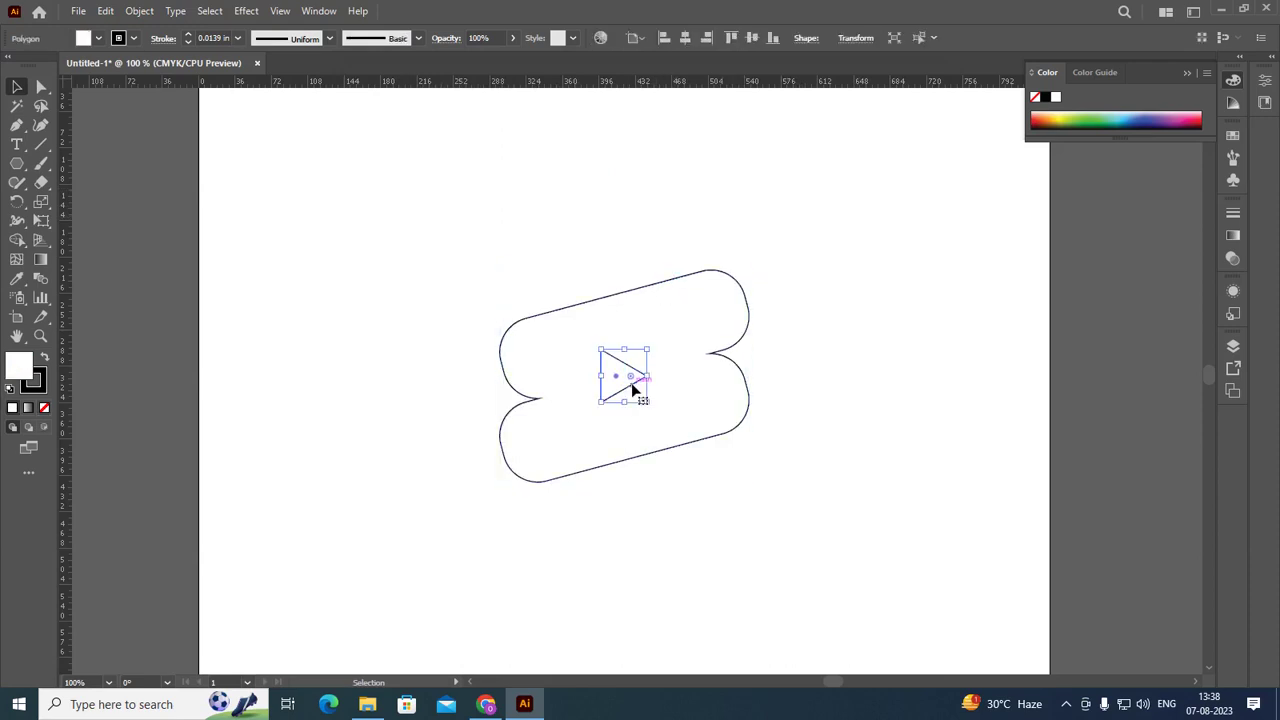
pyautogui.keyDown('shift'); pyautogui.click(680, 452); pyautogui.keyUp('shift')
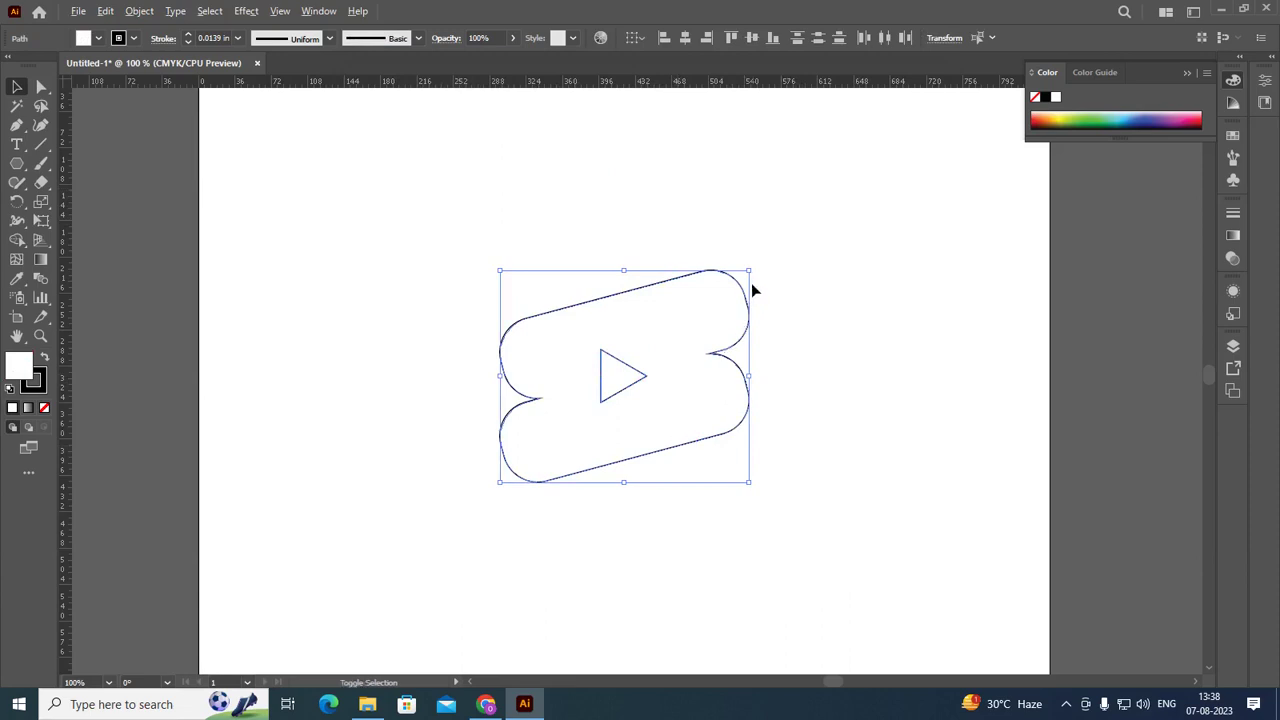
pyautogui.moveTo(749, 270); pyautogui.dragTo(716, 298)
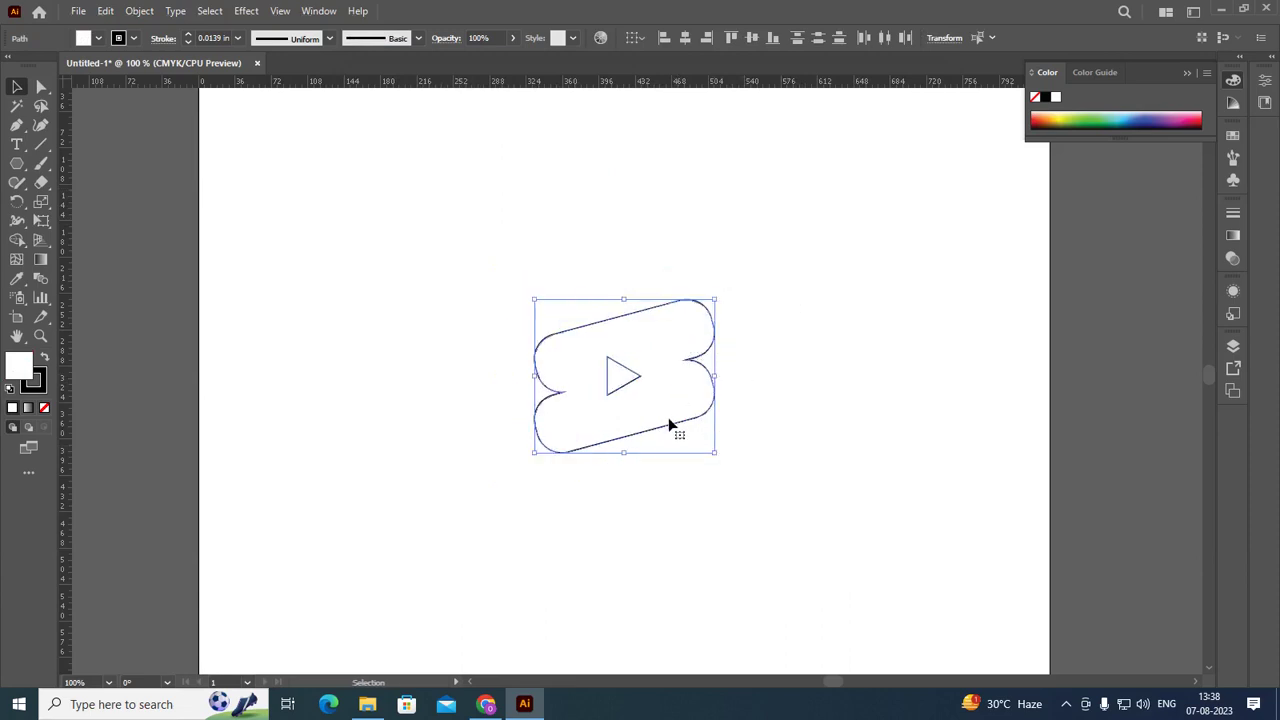
pyautogui.moveTo(671, 430); pyautogui.dragTo(453, 284)
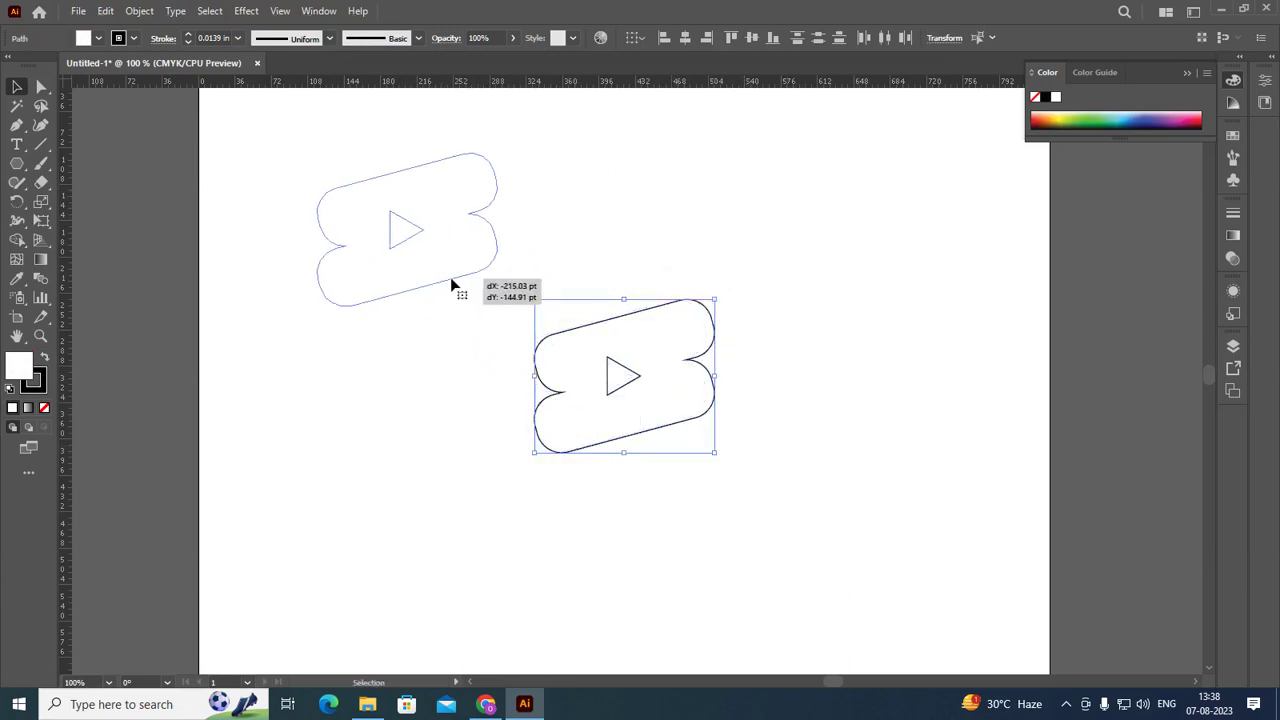
pyautogui.click(673, 376)
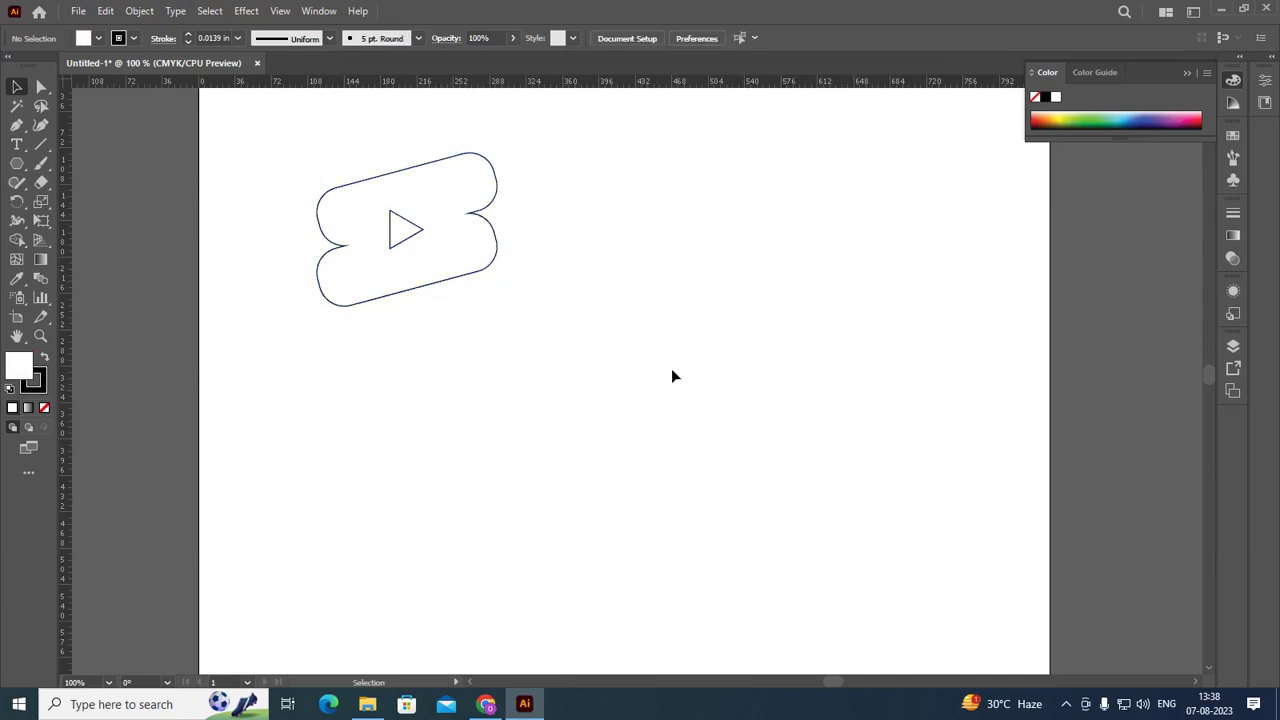
# Step: Draw a large circle right of the logo plus a smaller concentric copy
pyautogui.click(17, 164)
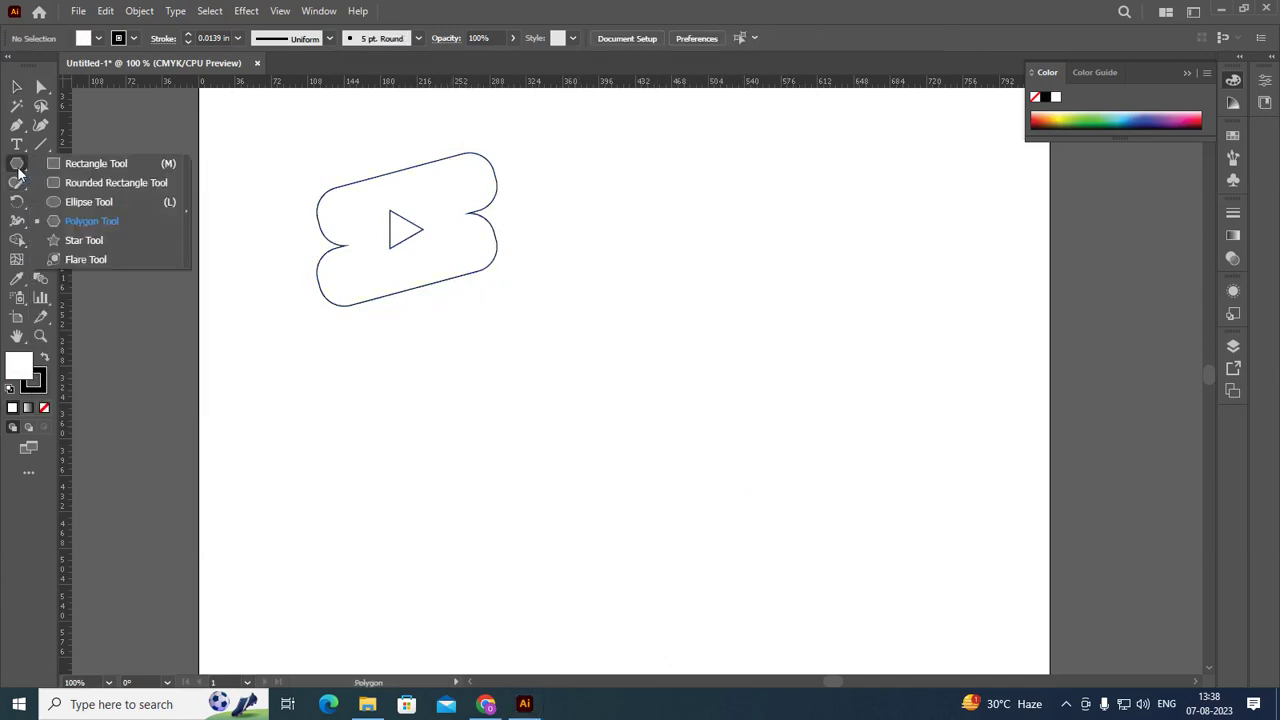
pyautogui.click(66, 204)
pyautogui.moveTo(652, 266); pyautogui.dragTo(869, 482)
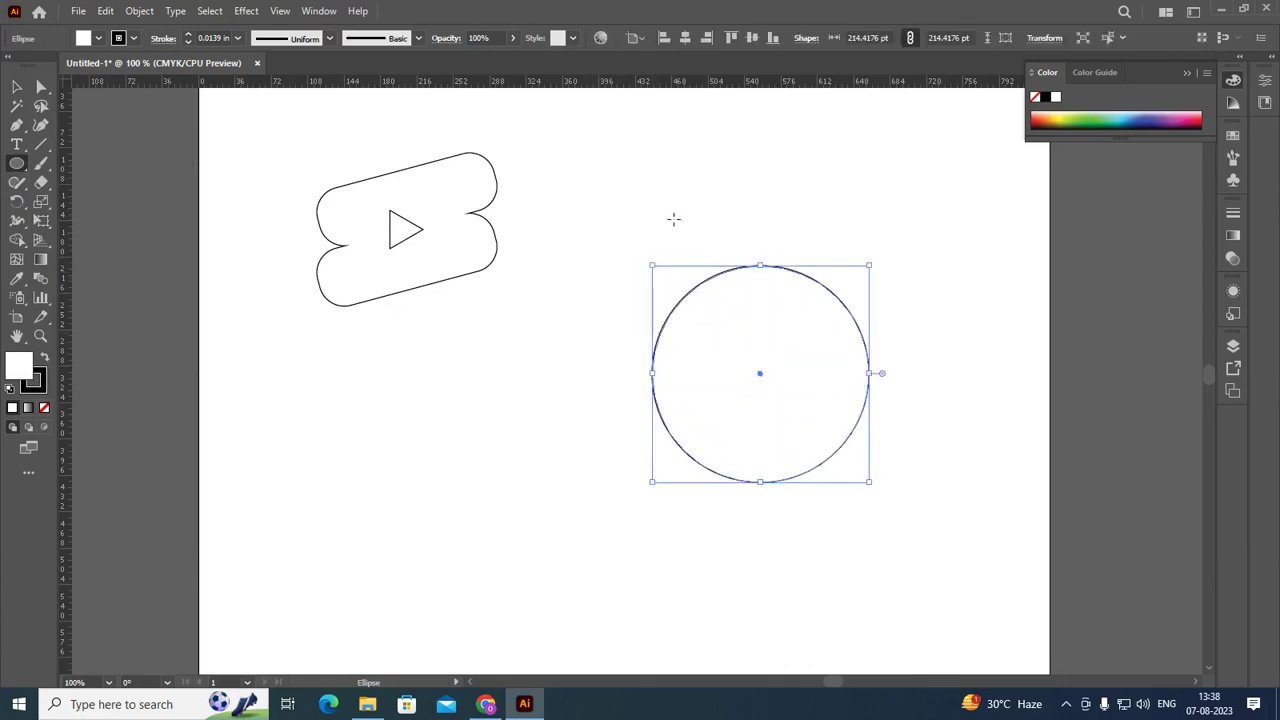
pyautogui.click(17, 87)
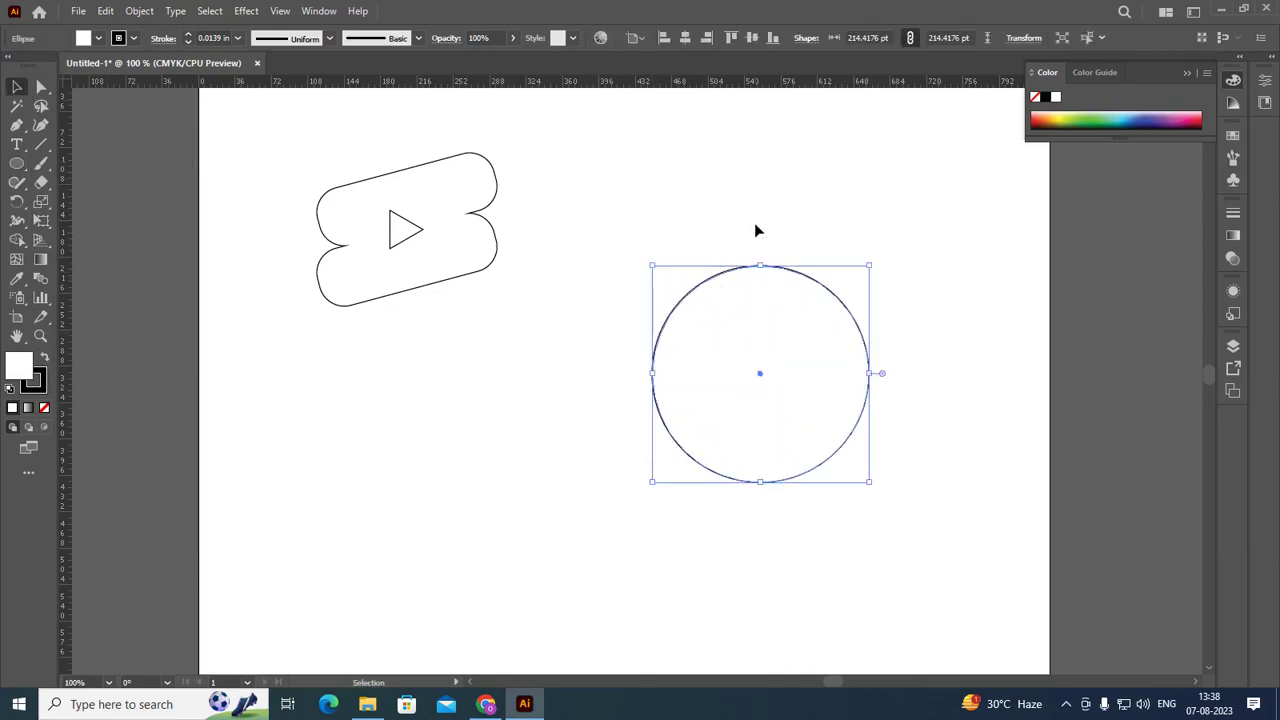
pyautogui.press('a')
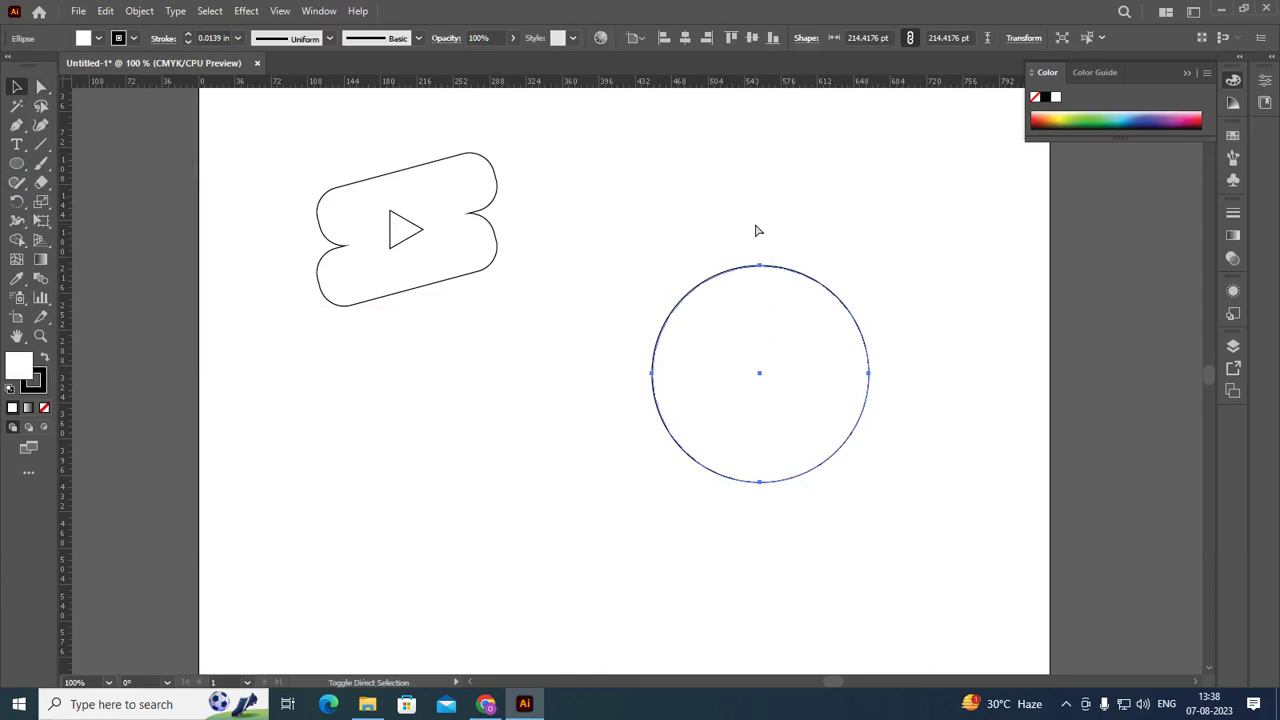
pyautogui.press('v')
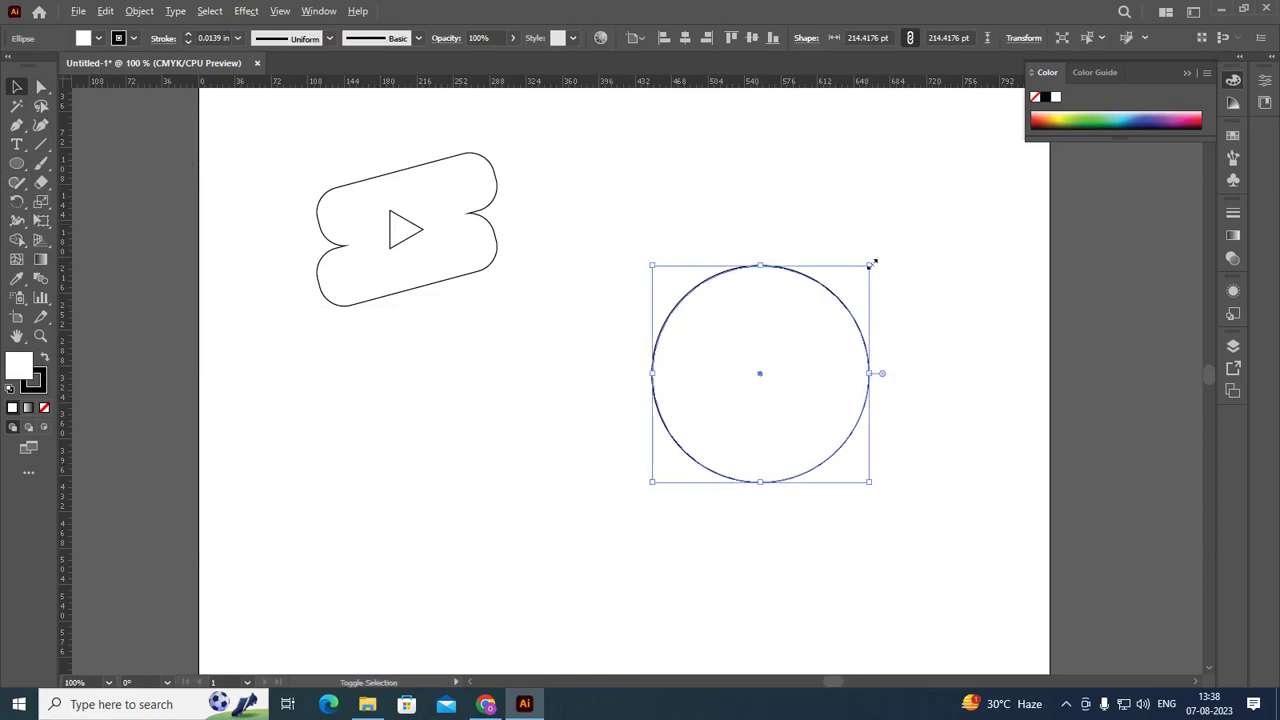
pyautogui.moveTo(871, 264); pyautogui.dragTo(816, 340)
pyautogui.click(879, 282)
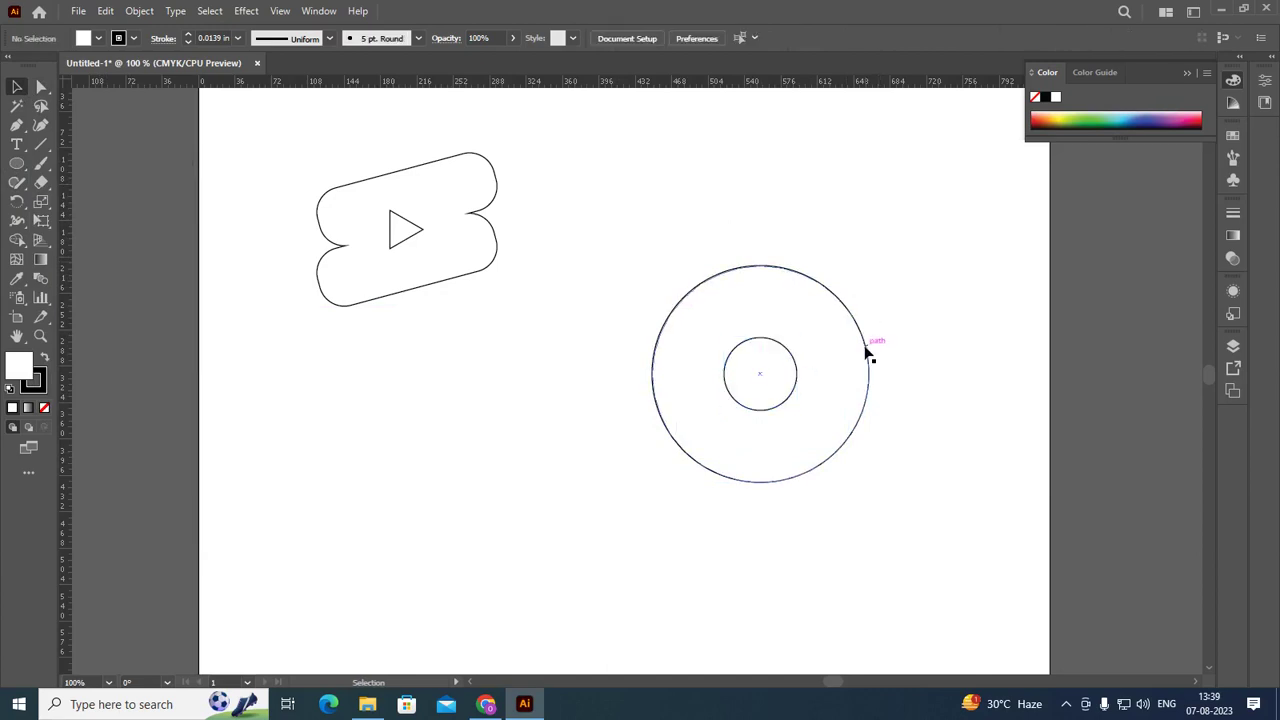
# Step: Draw a thin vertical bar down from the inner circle's centre and narrow it slightly
pyautogui.moveTo(17, 163); pyautogui.dragTo(53, 182)
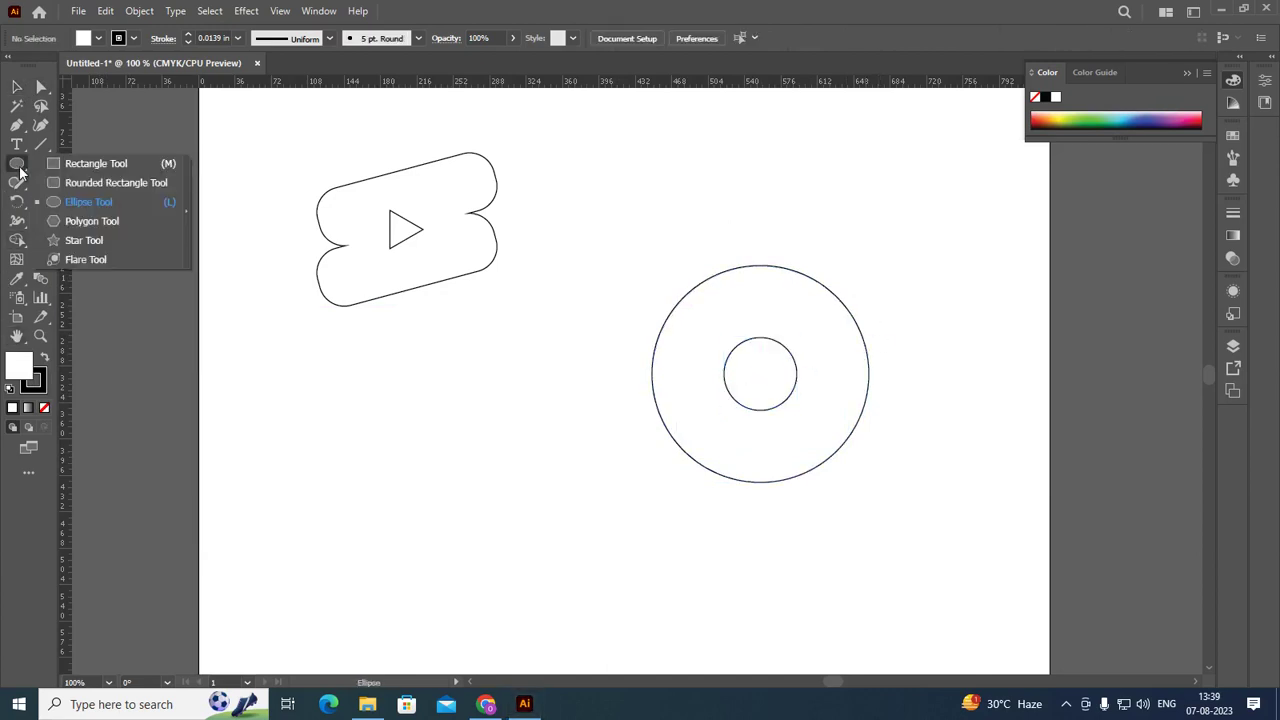
pyautogui.click(70, 182)
pyautogui.moveTo(17, 163); pyautogui.dragTo(70, 163)
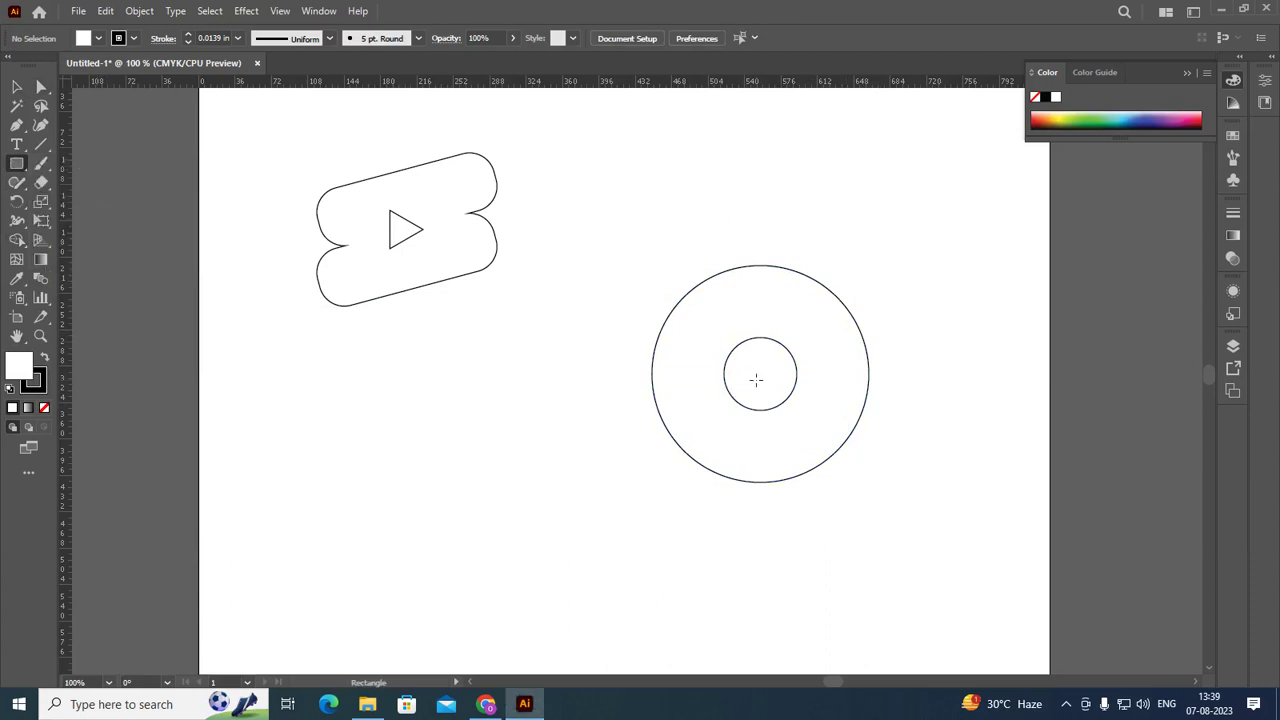
pyautogui.moveTo(752, 377); pyautogui.dragTo(770, 484)
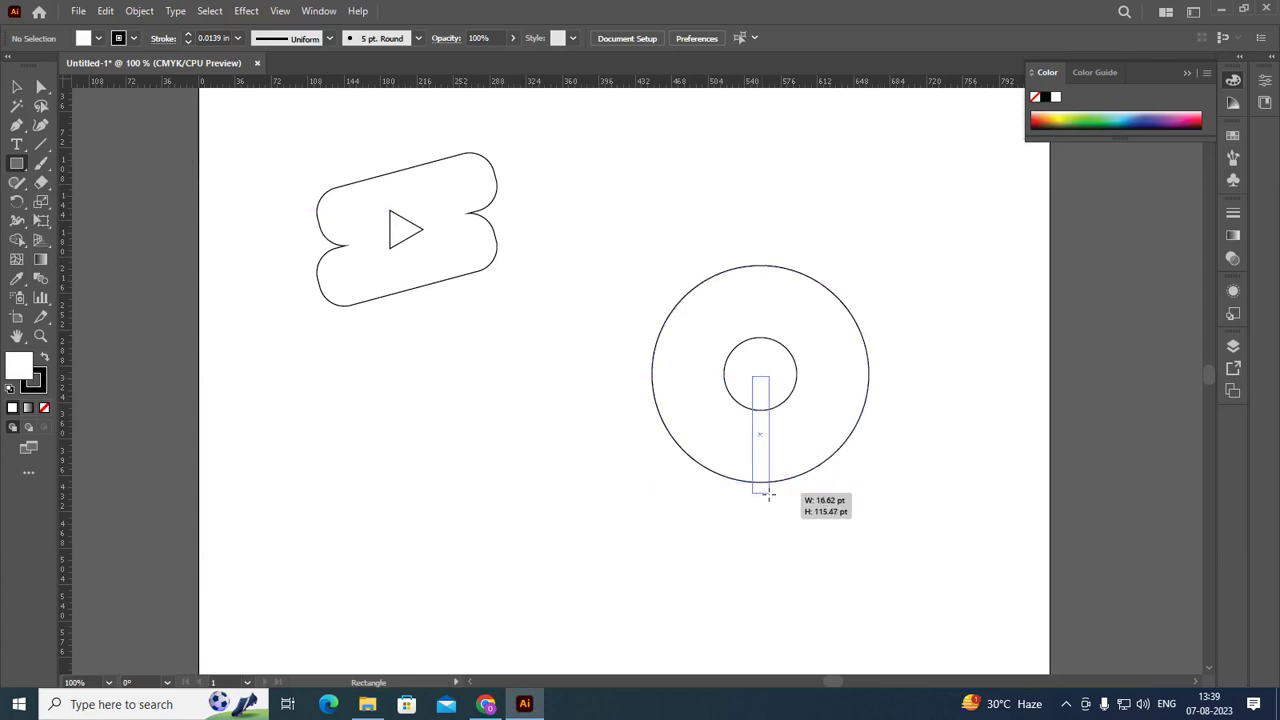
pyautogui.moveTo(770, 484); pyautogui.dragTo(771, 493)
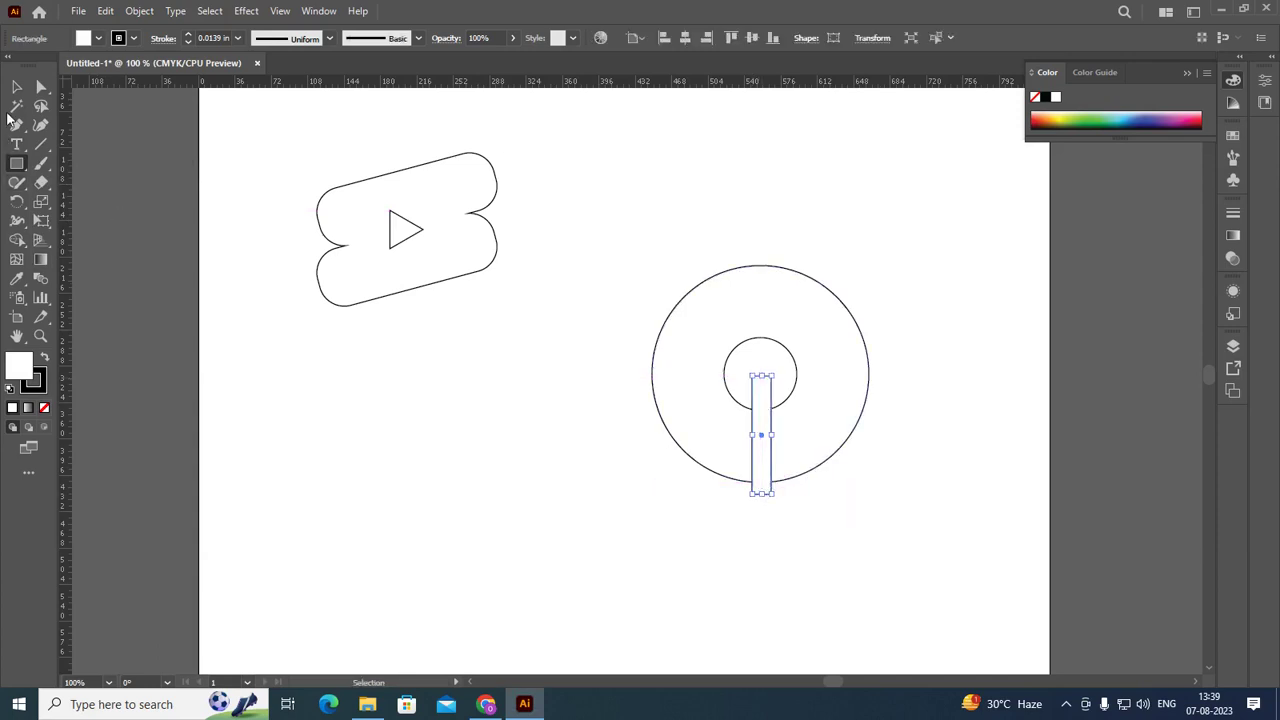
pyautogui.click(16, 87)
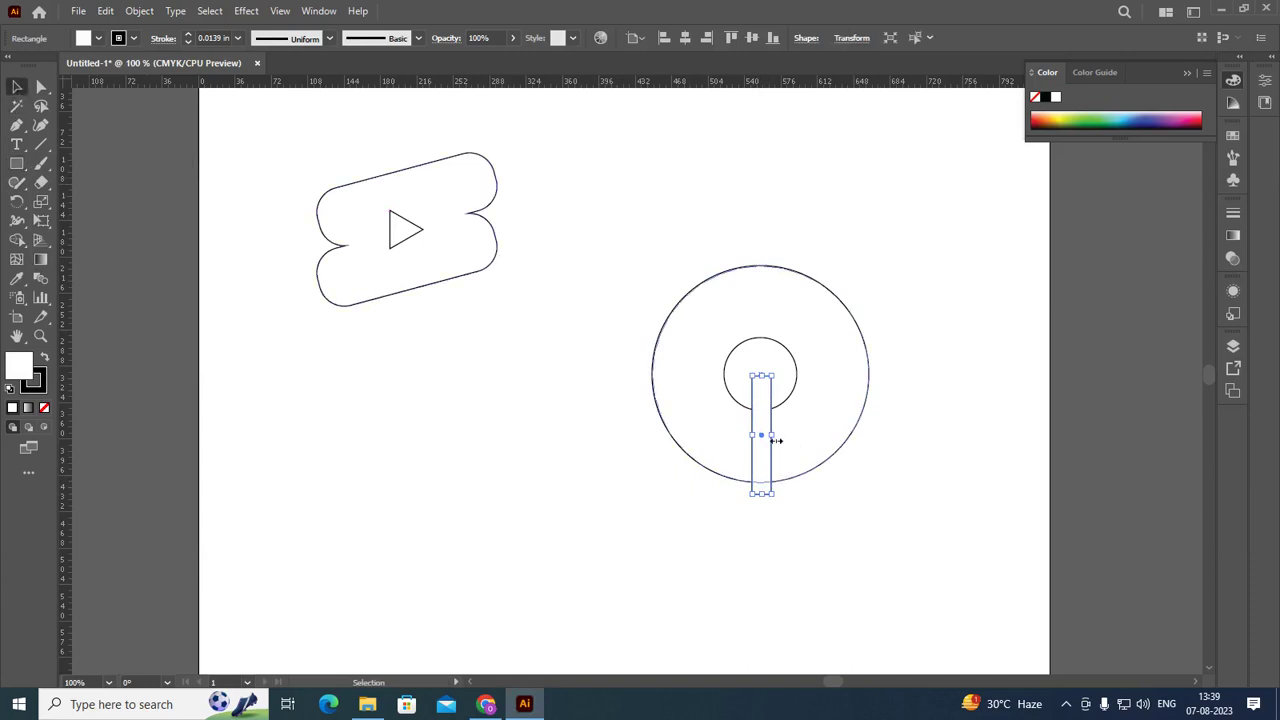
pyautogui.moveTo(772, 435); pyautogui.dragTo(764, 435)
pyautogui.click(751, 443)
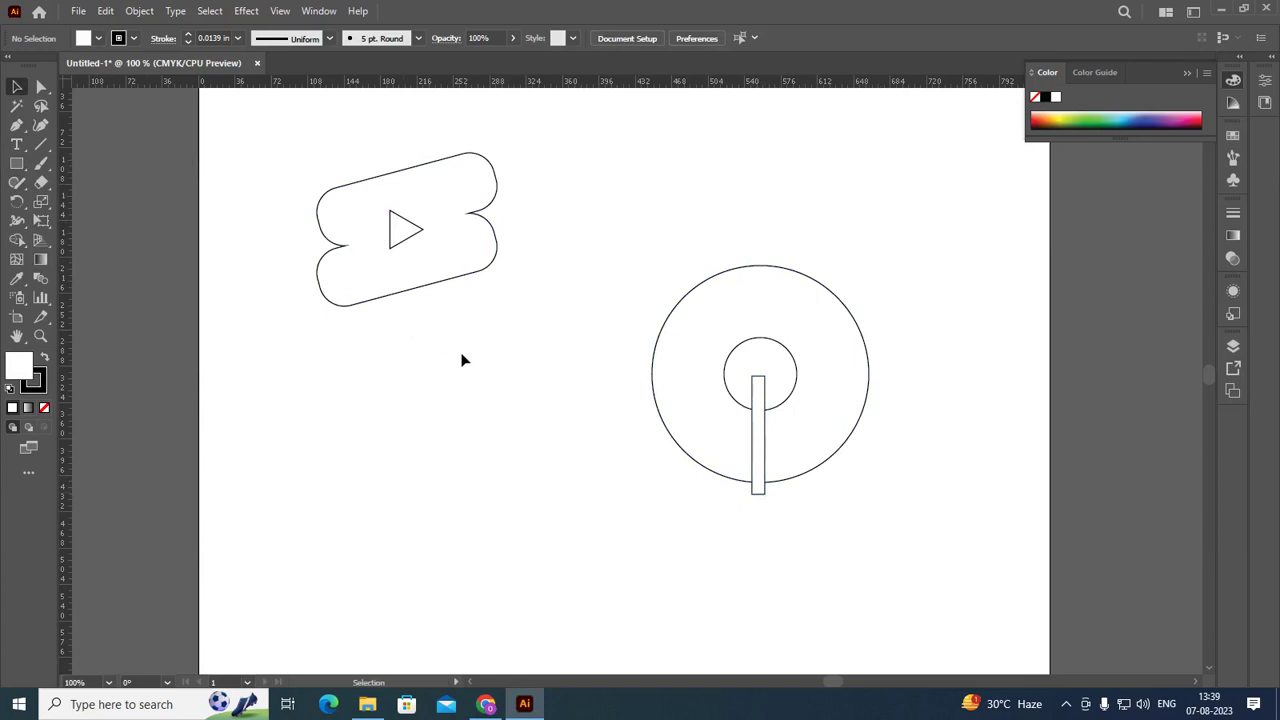
# Step: Move the Shorts logo off the page to the right
pyautogui.scroll(-2, 463, 360)
pyautogui.moveTo(257, 211); pyautogui.dragTo(534, 369)
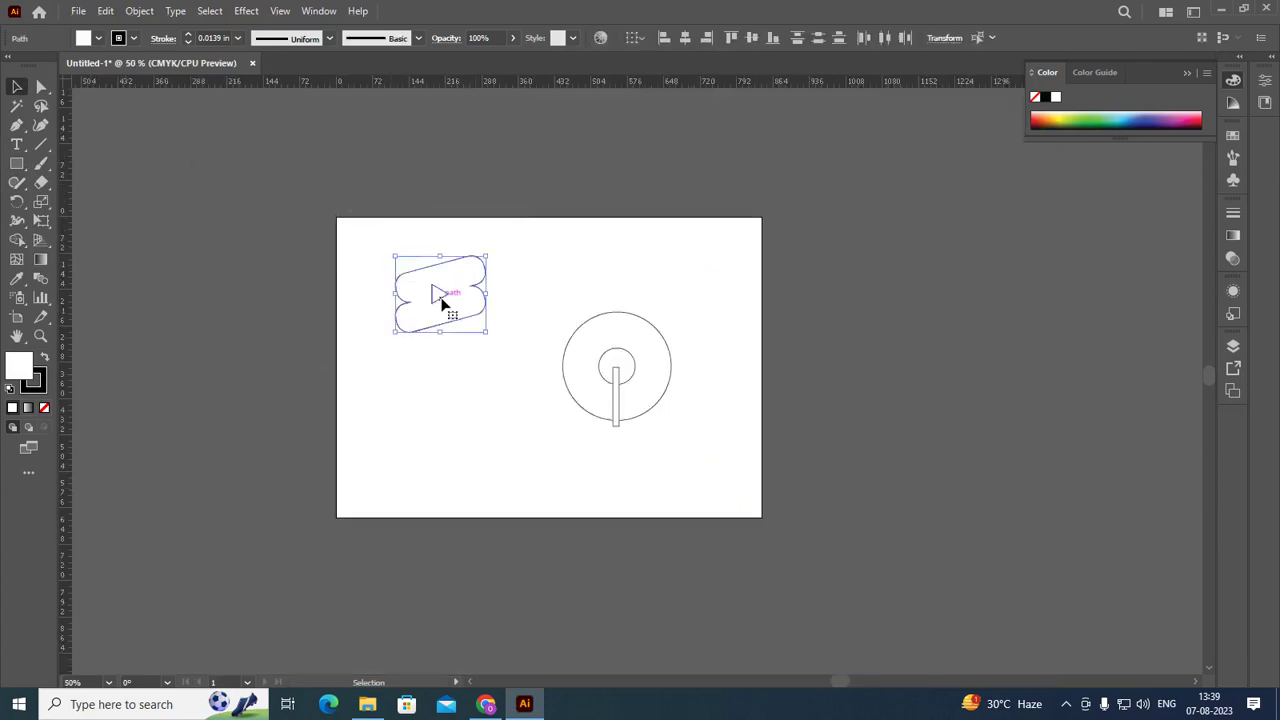
pyautogui.moveTo(441, 302); pyautogui.dragTo(918, 320)
pyautogui.click(871, 450)
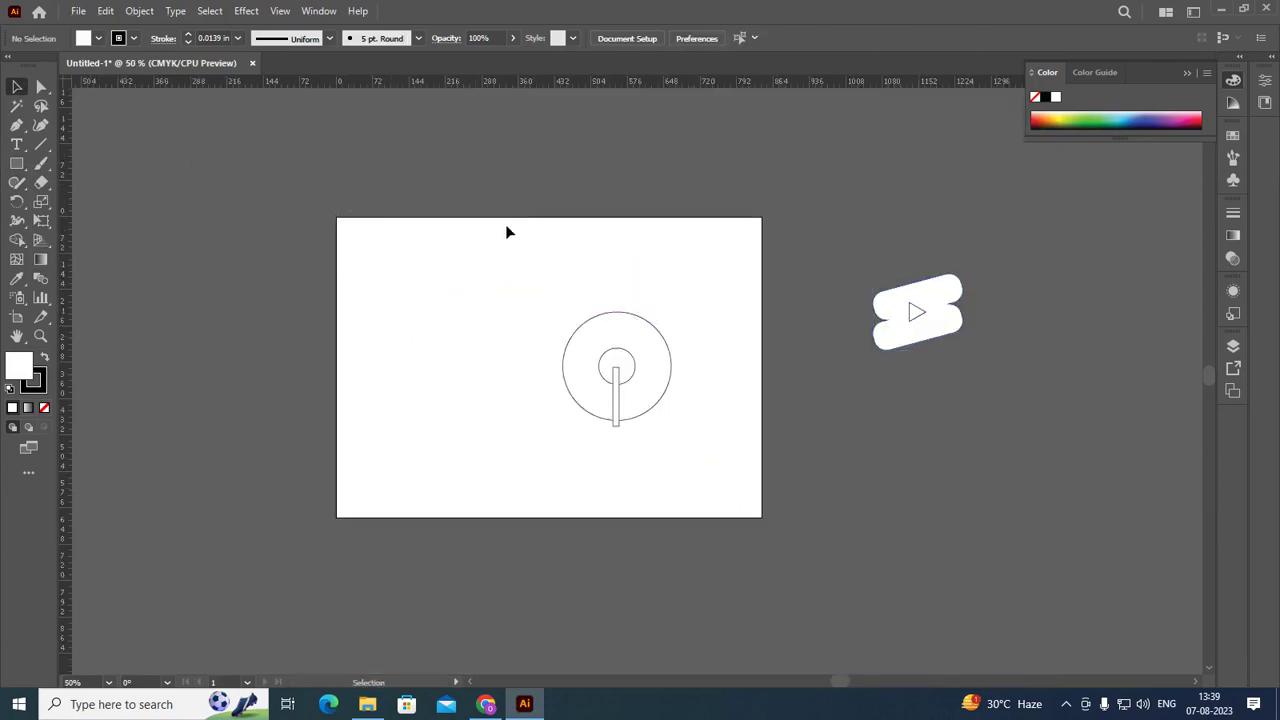
# Step: Centre the circle-logo parts horizontally and vertically on each other
pyautogui.moveTo(507, 230); pyautogui.dragTo(748, 463)
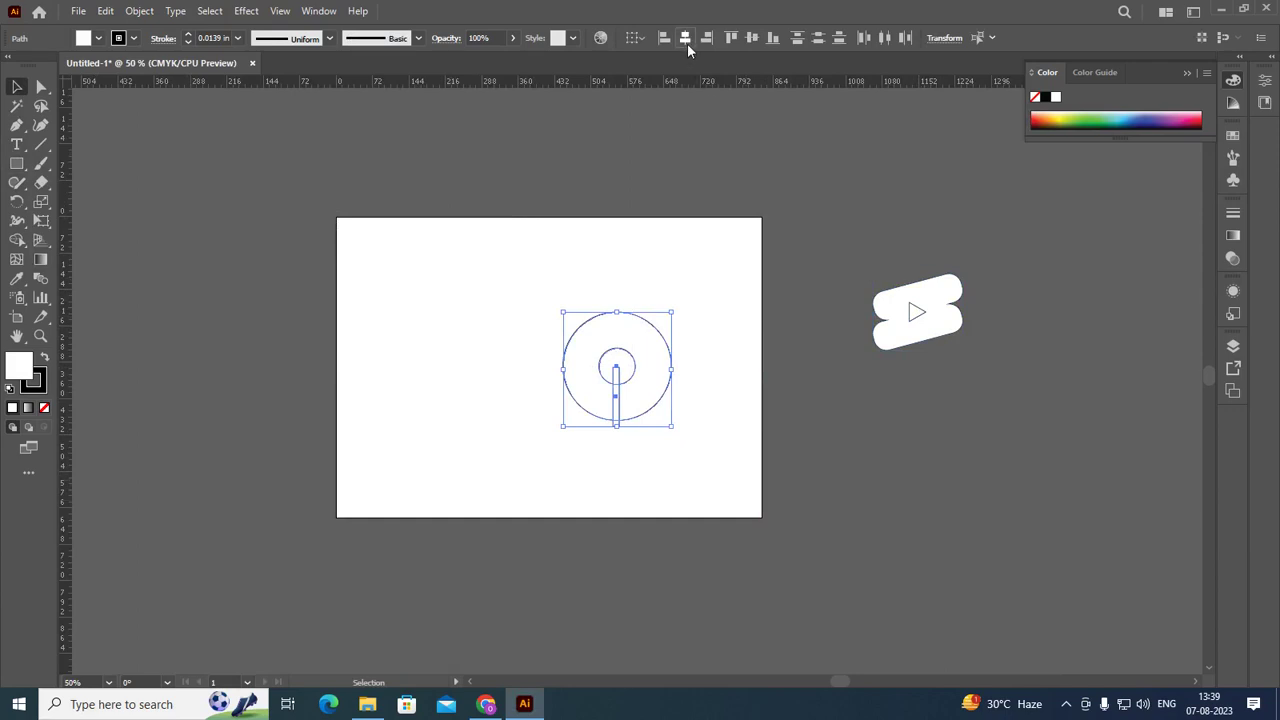
pyautogui.click(685, 38)
pyautogui.click(751, 38)
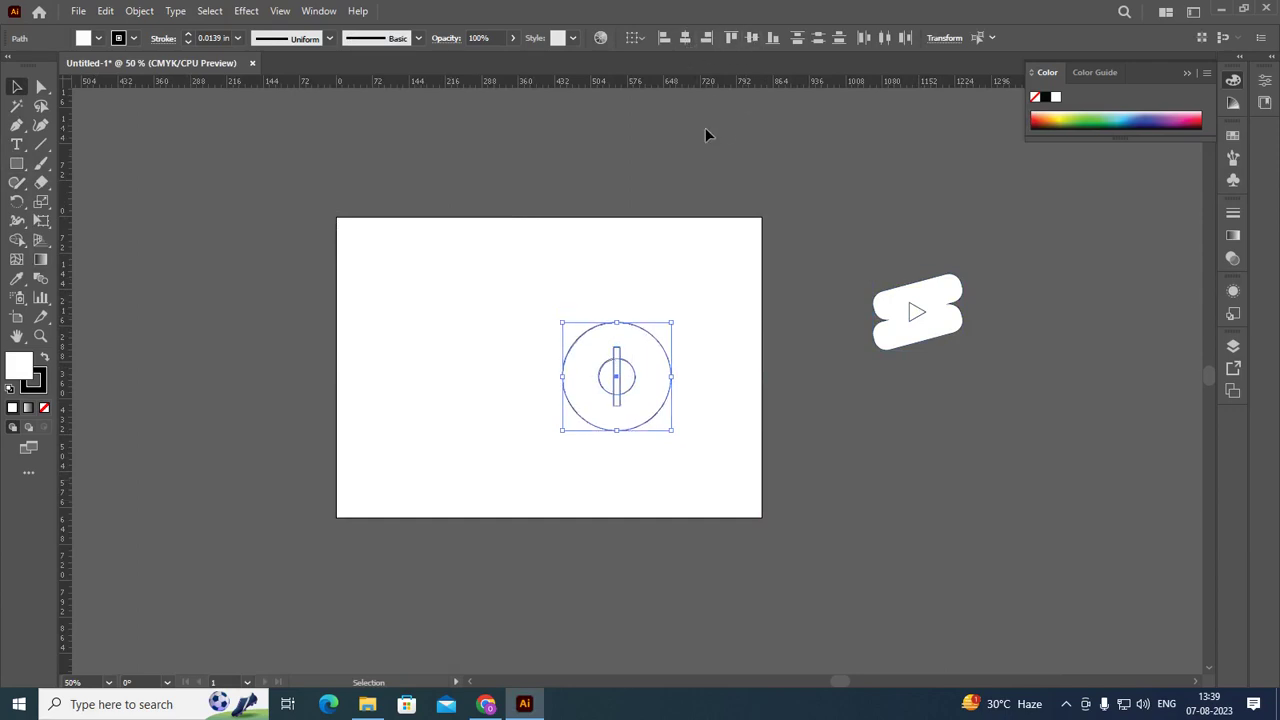
pyautogui.click(705, 127)
# Step: Switch the artboard to portrait and back to landscape
pyautogui.click(17, 317)
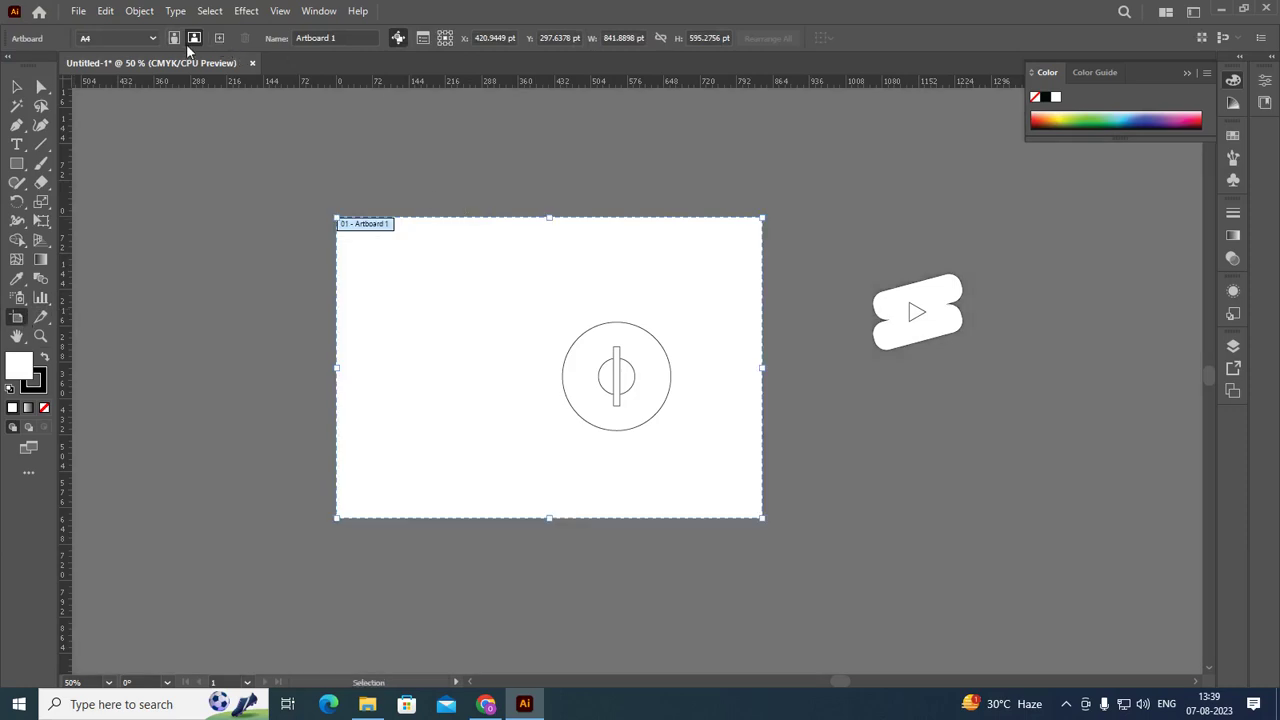
pyautogui.click(174, 37)
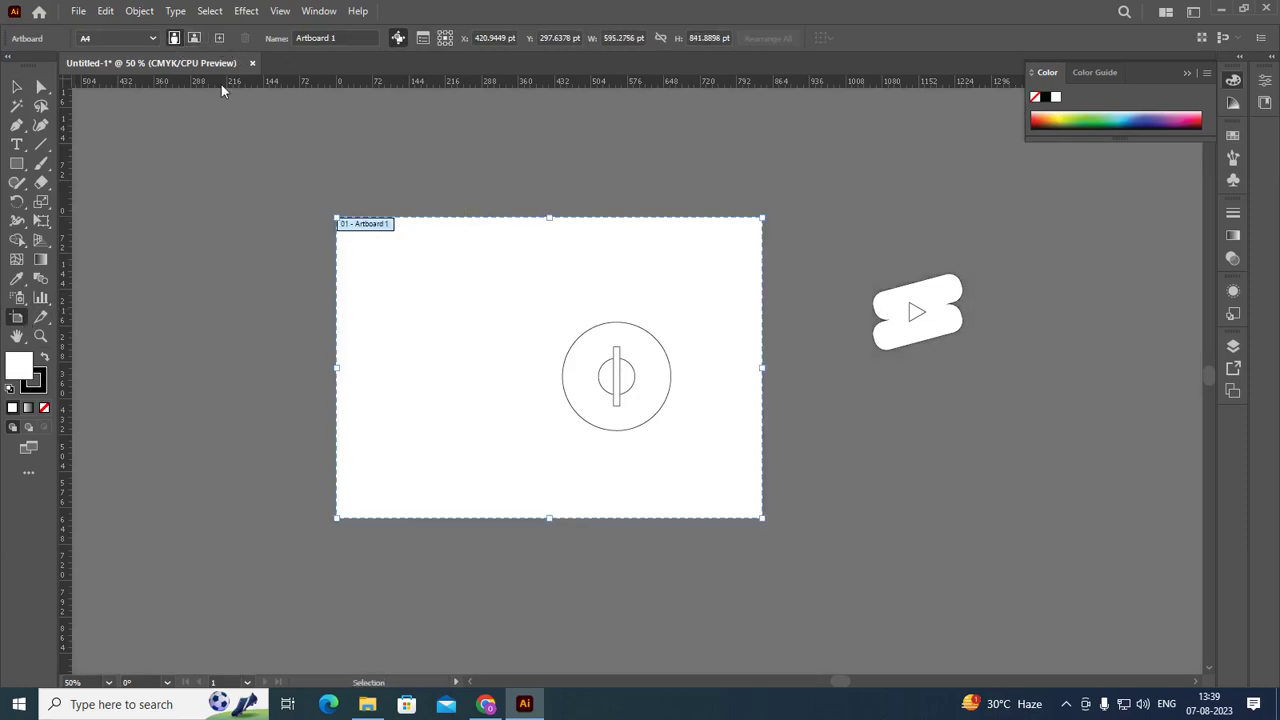
pyautogui.click(194, 37)
pyautogui.click(17, 87)
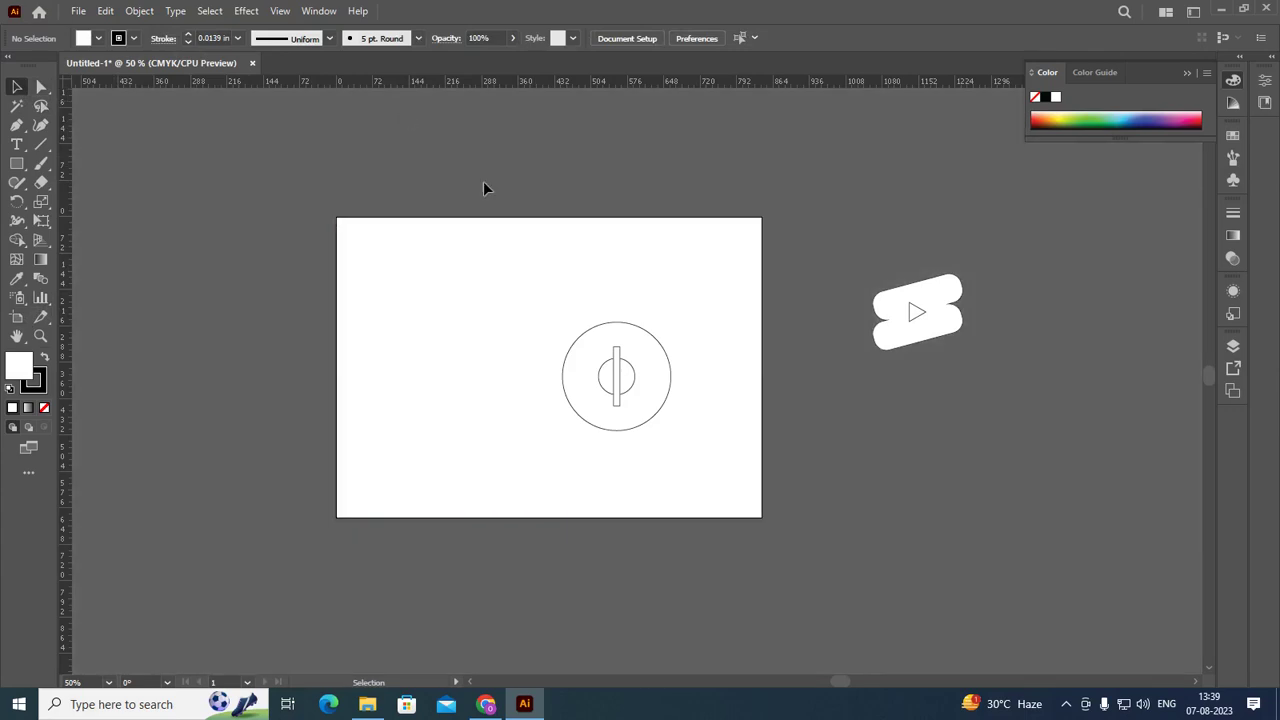
# Step: Centre the large circle horizontally and vertically relative to the artboard
pyautogui.click(580, 418)
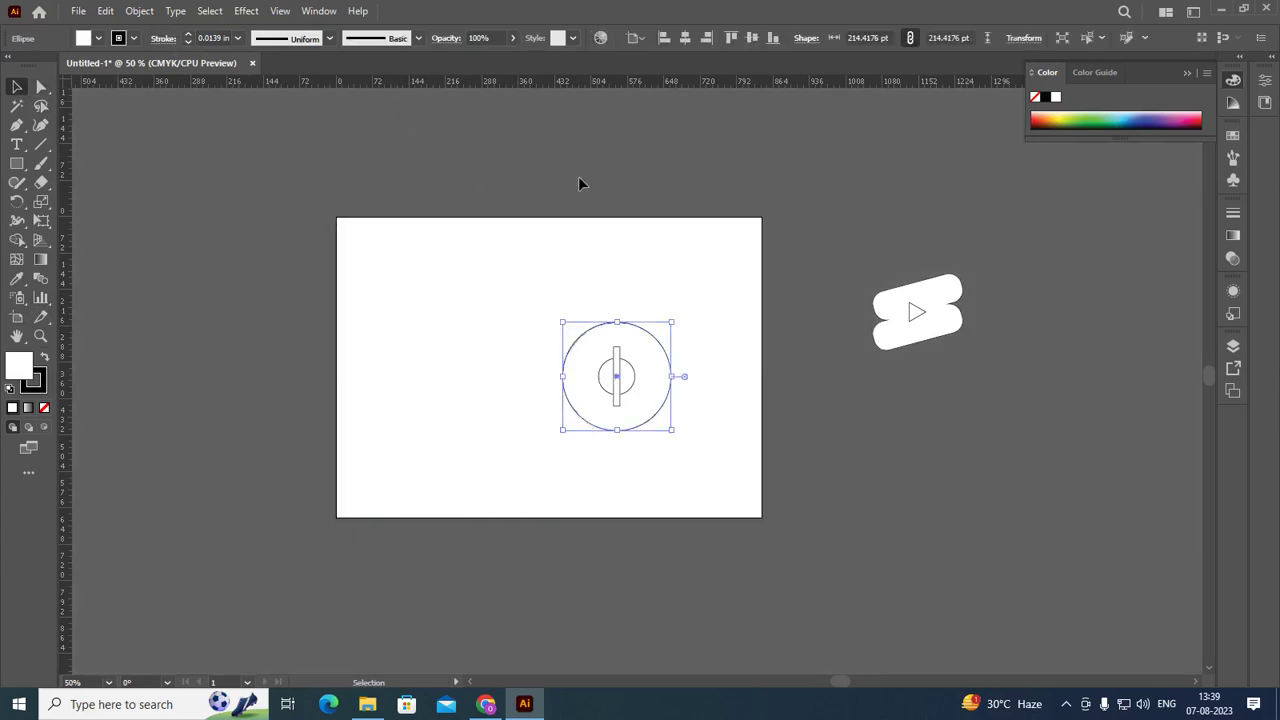
pyautogui.click(636, 38)
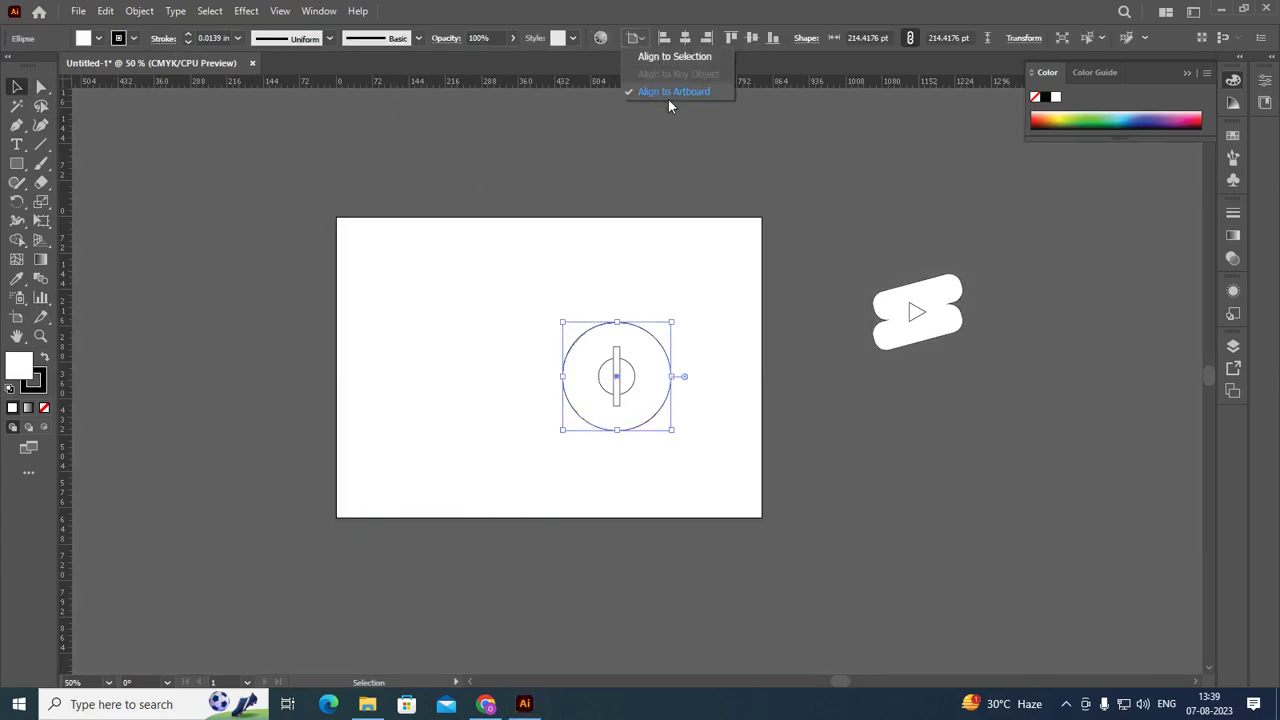
pyautogui.click(672, 91)
pyautogui.click(684, 38)
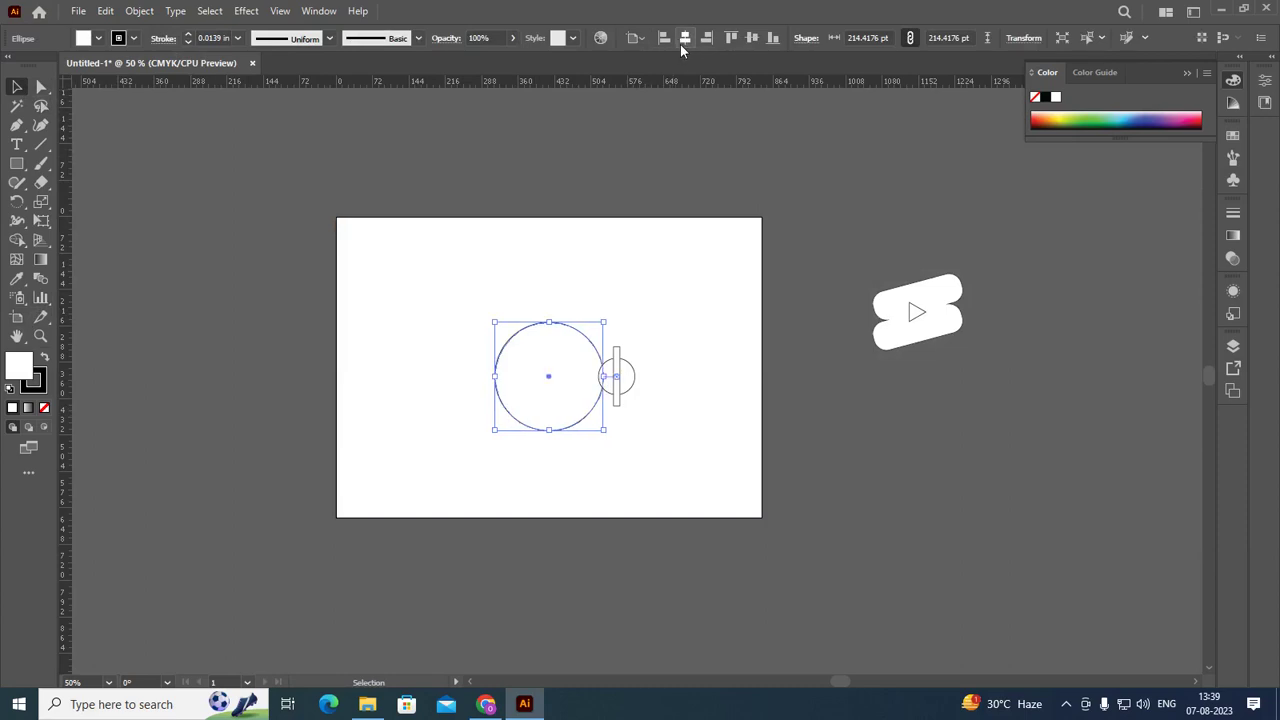
pyautogui.click(752, 38)
pyautogui.click(757, 161)
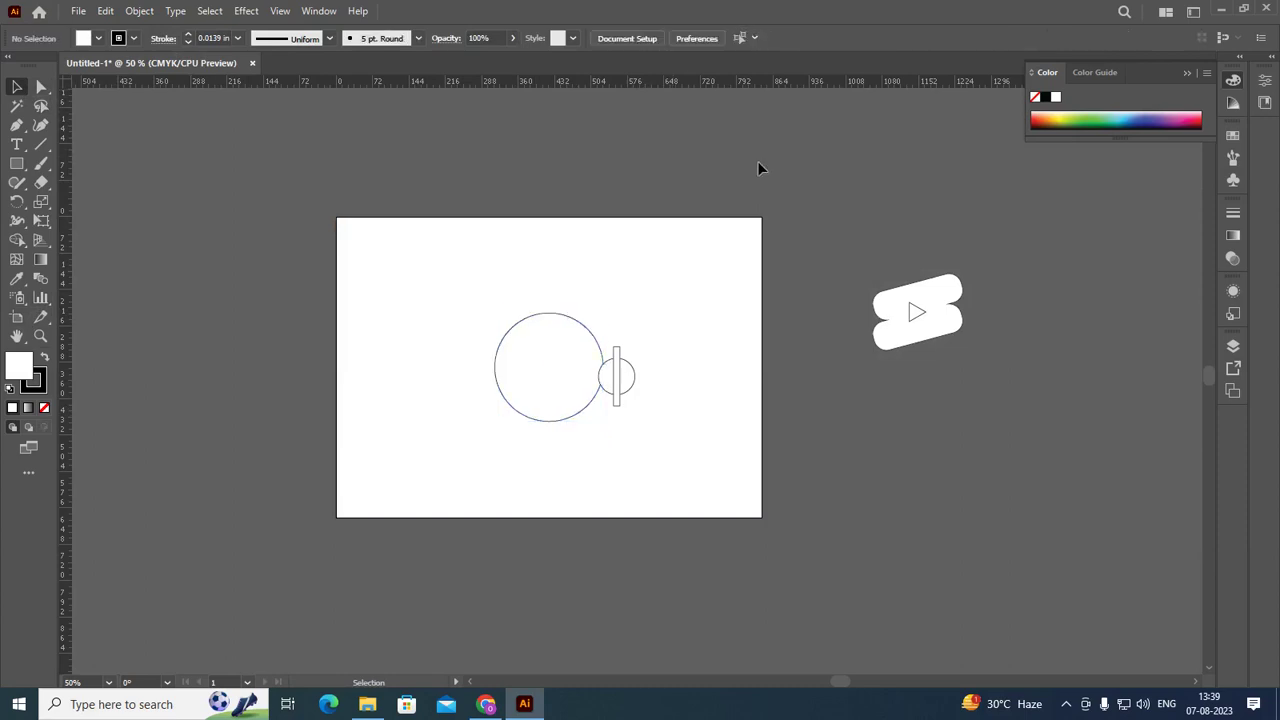
# Step: Centre the small circle on the artboard and the thin rectangle horizontally
pyautogui.click(630, 384)
pyautogui.click(685, 40)
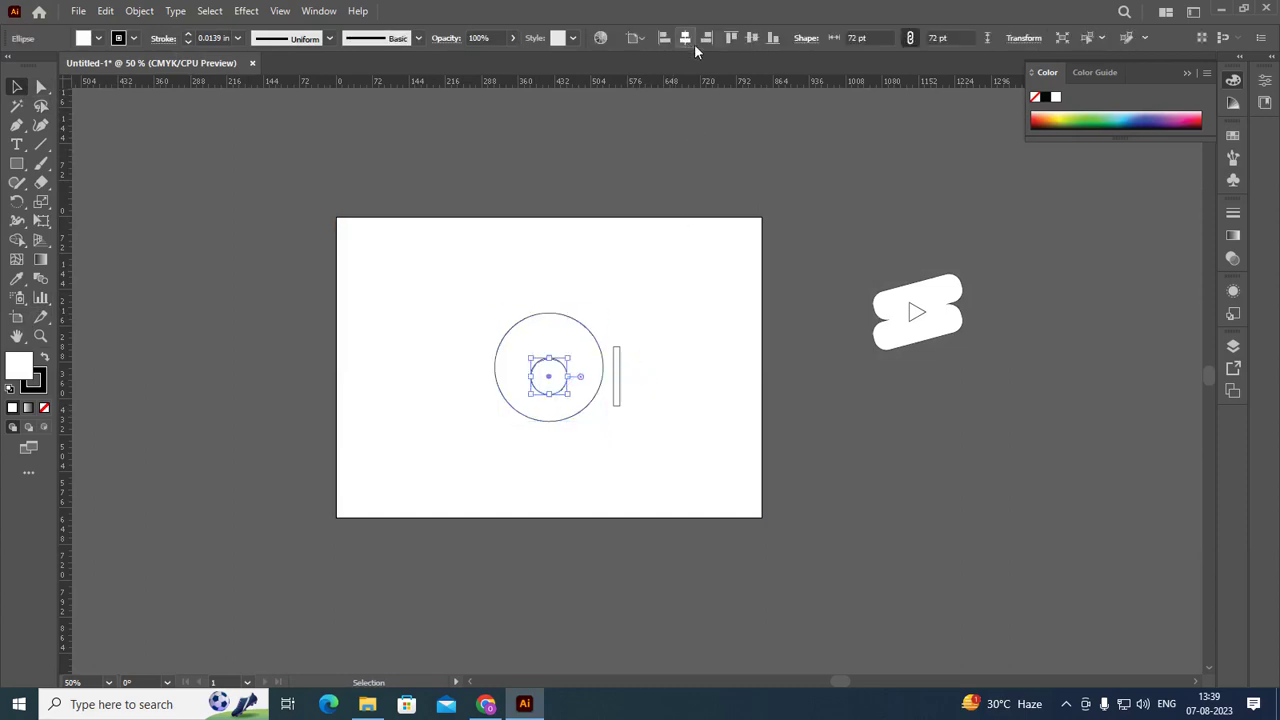
pyautogui.click(754, 38)
pyautogui.click(825, 263)
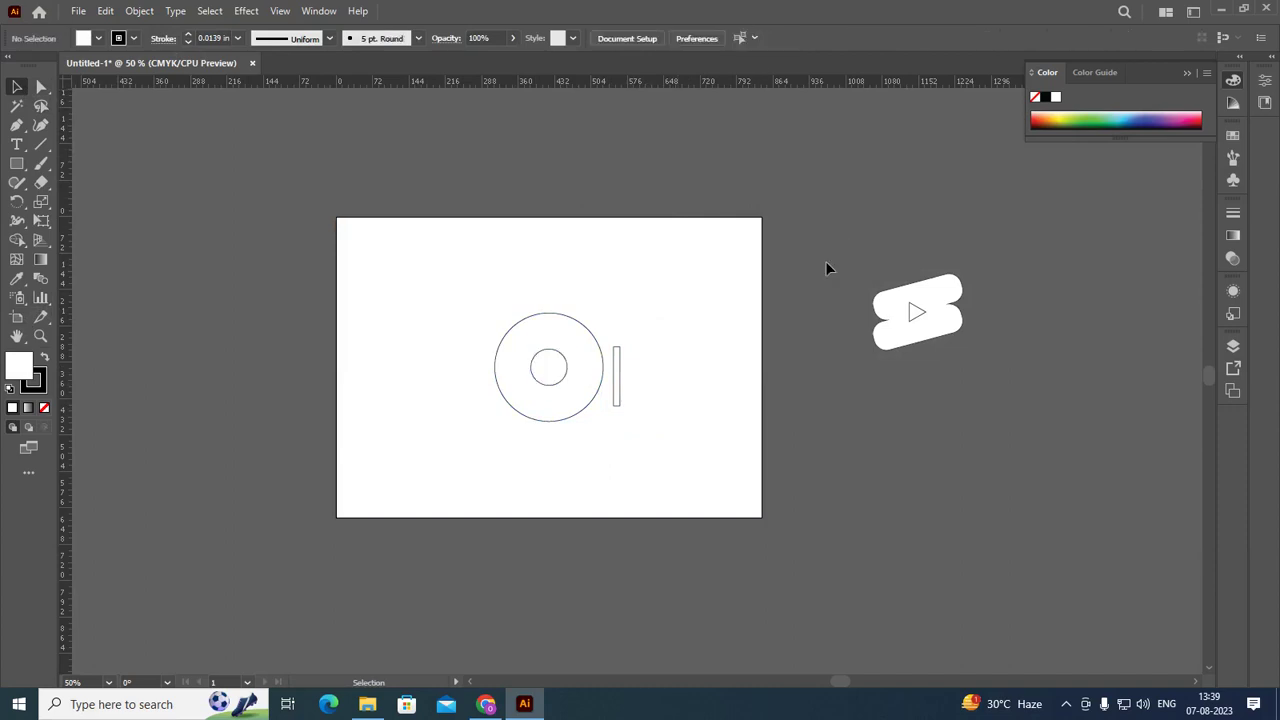
pyautogui.click(619, 391)
pyautogui.click(685, 38)
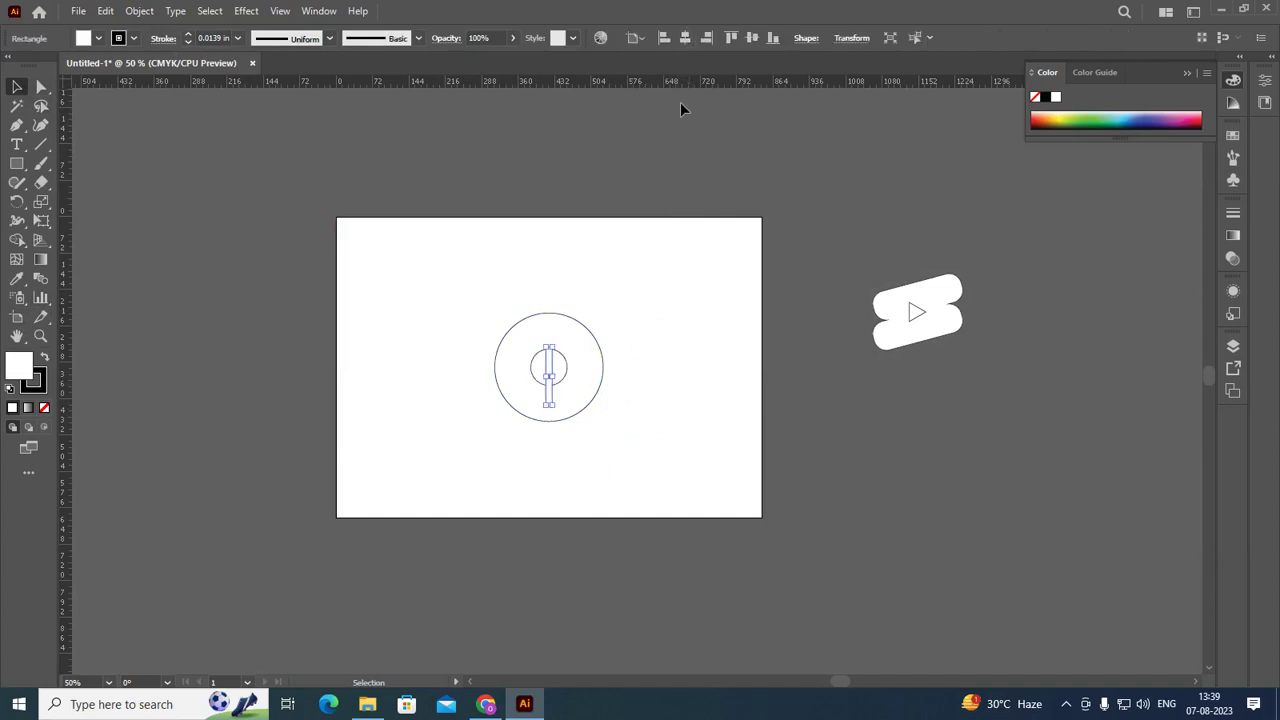
pyautogui.click(799, 195)
# Step: Nudge the thin bar down until its top meets the inner circle's centre
pyautogui.scroll(2, 542, 425)
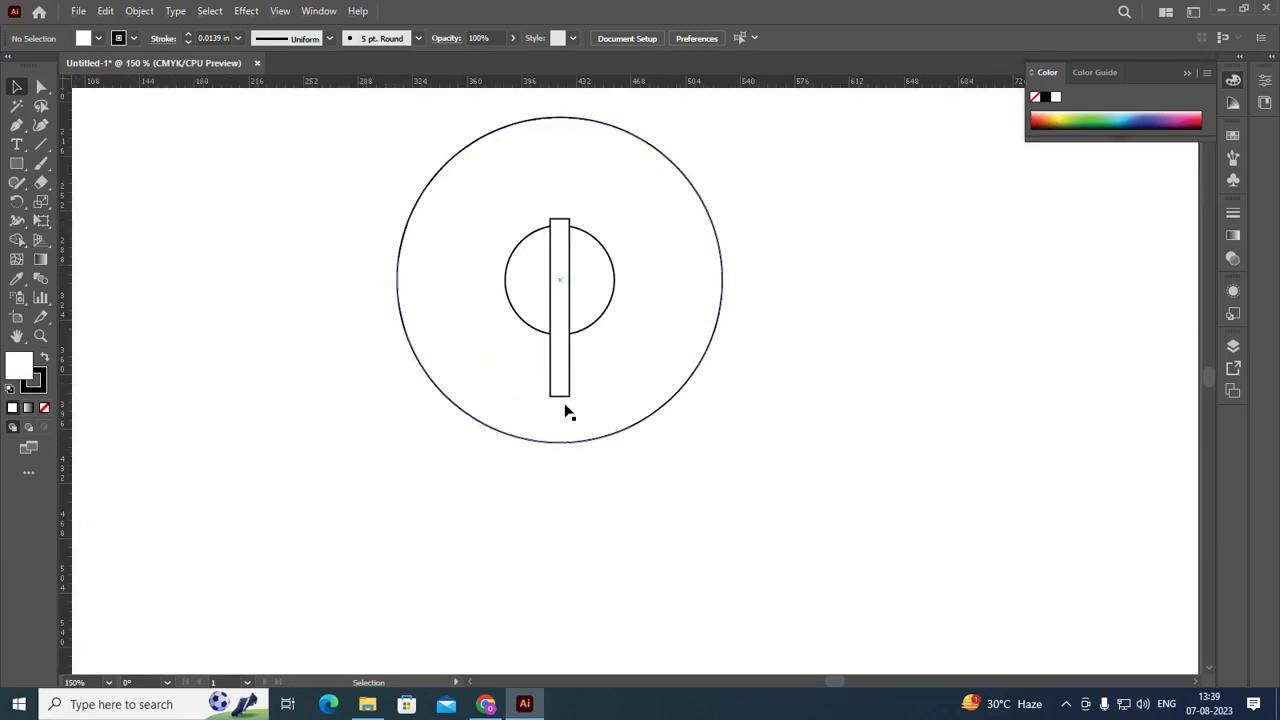
pyautogui.click(565, 398)
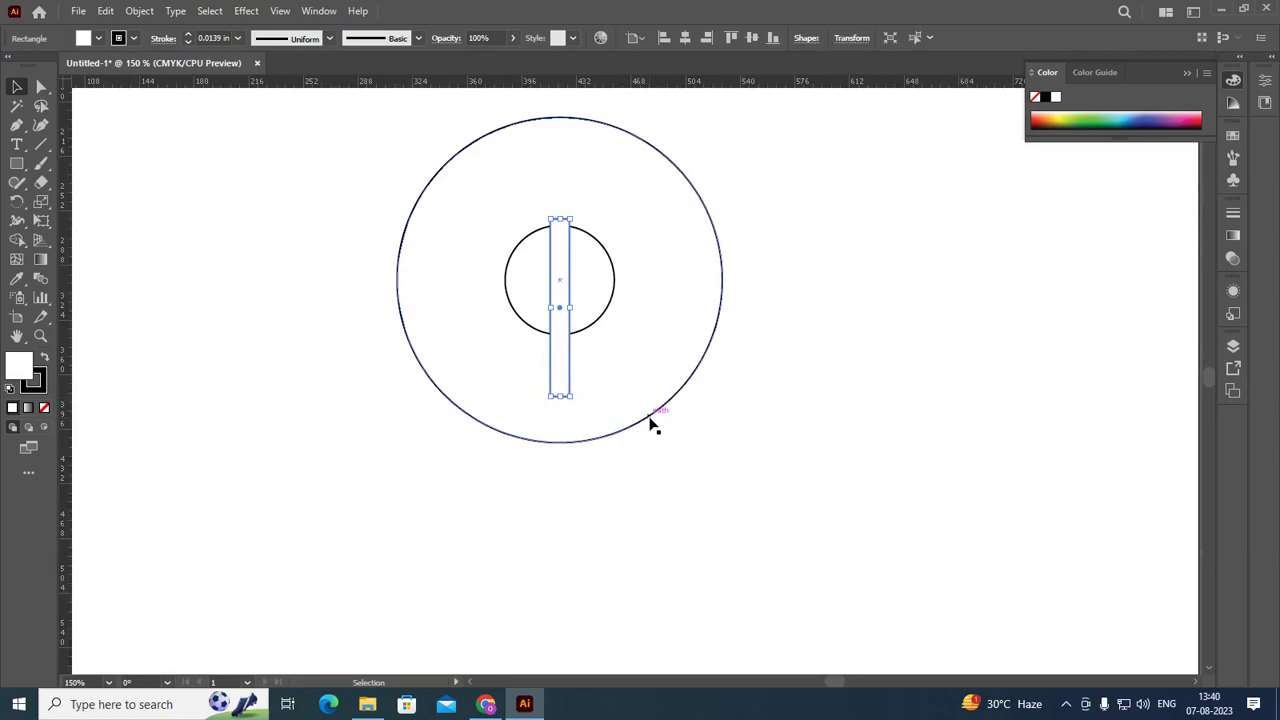
pyautogui.hotkey('ctrl', 'k')
pyautogui.write('1')
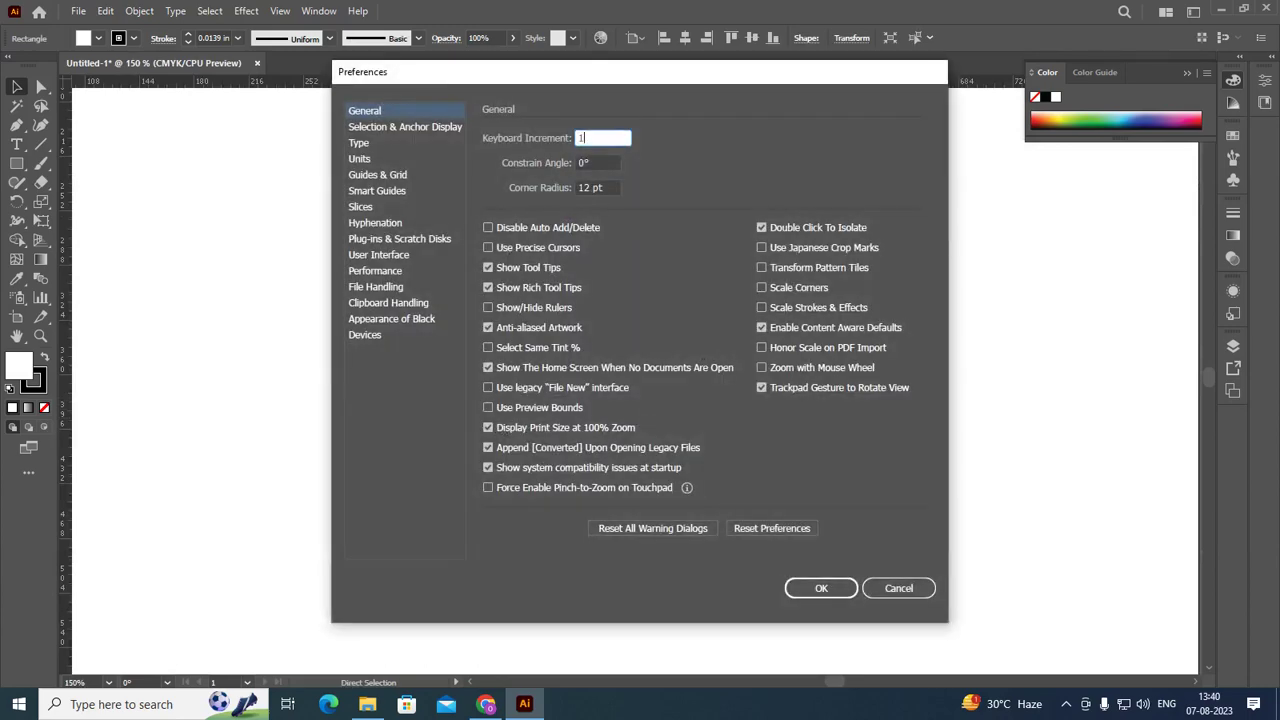
pyautogui.press('Return')
pyautogui.press('Down')
pyautogui.press('Down')
pyautogui.press('Down')
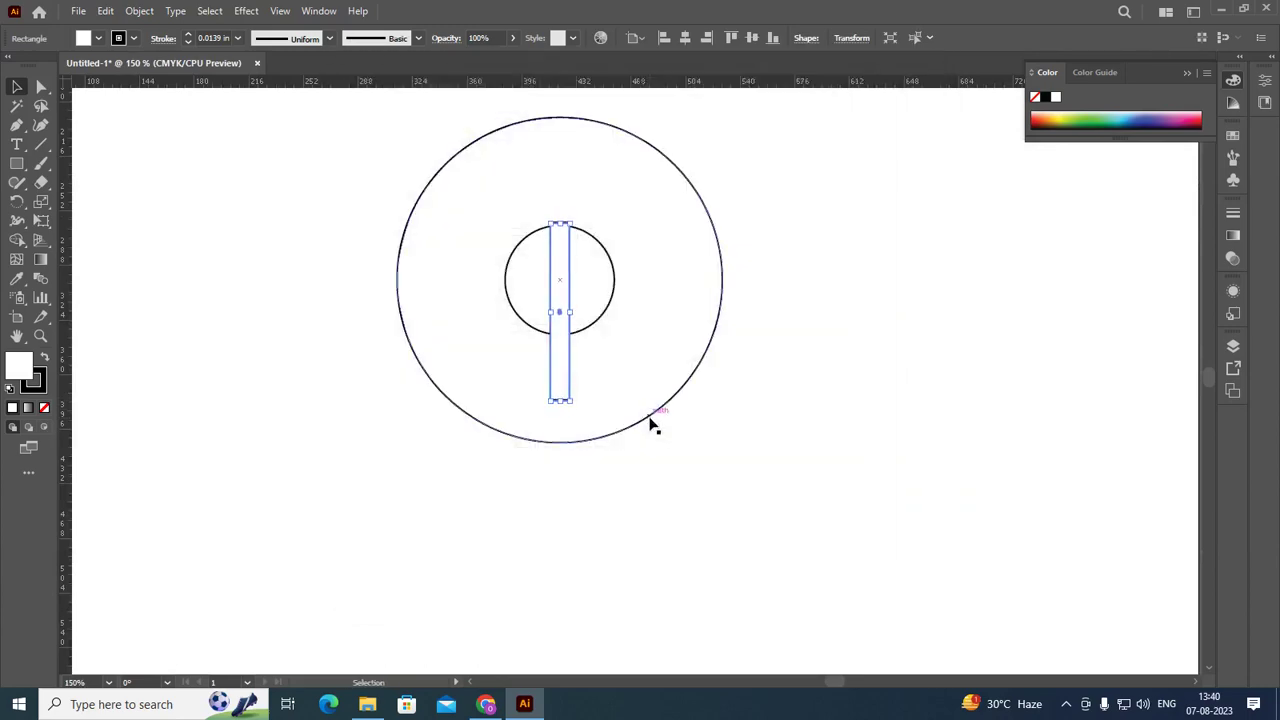
pyautogui.press('Down')
pyautogui.press('Down')
pyautogui.press('Down')
pyautogui.press('Down')
pyautogui.press('Down')
pyautogui.press('Down')
pyautogui.press('Down')
pyautogui.press('Down')
pyautogui.press('Down')
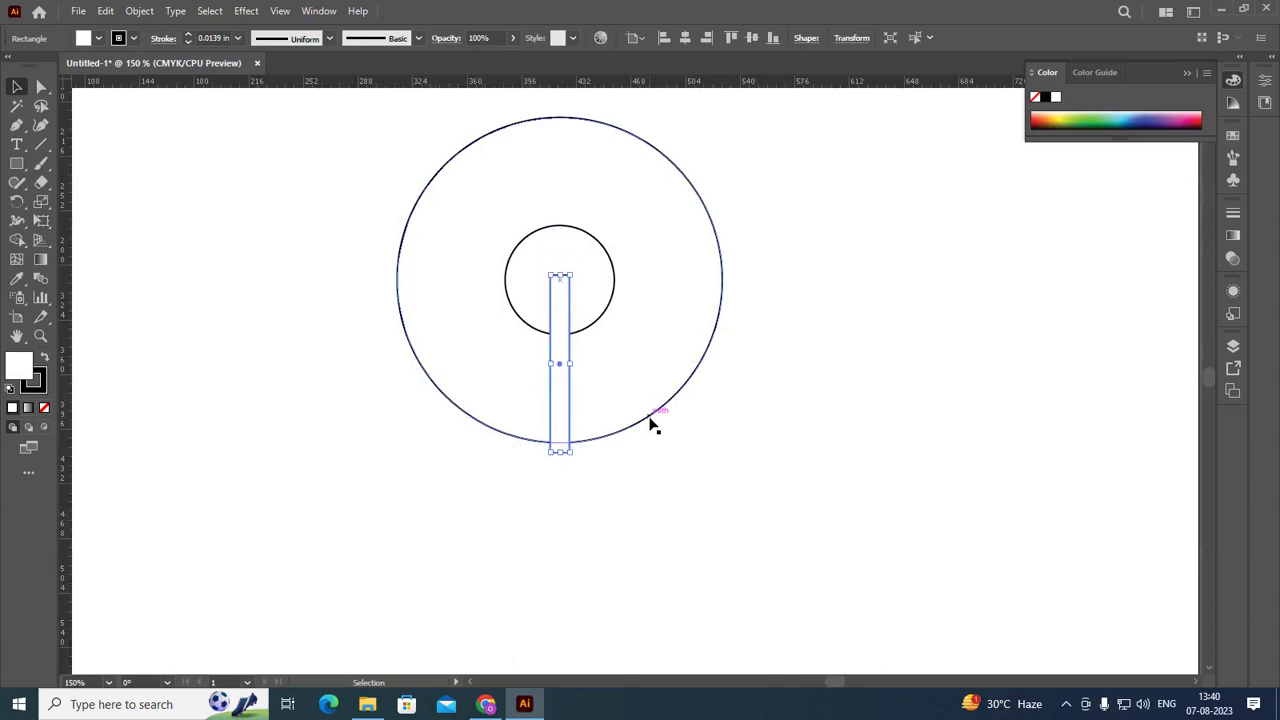
pyautogui.press('Down')
pyautogui.press('Down')
pyautogui.press('Down')
pyautogui.click(820, 399)
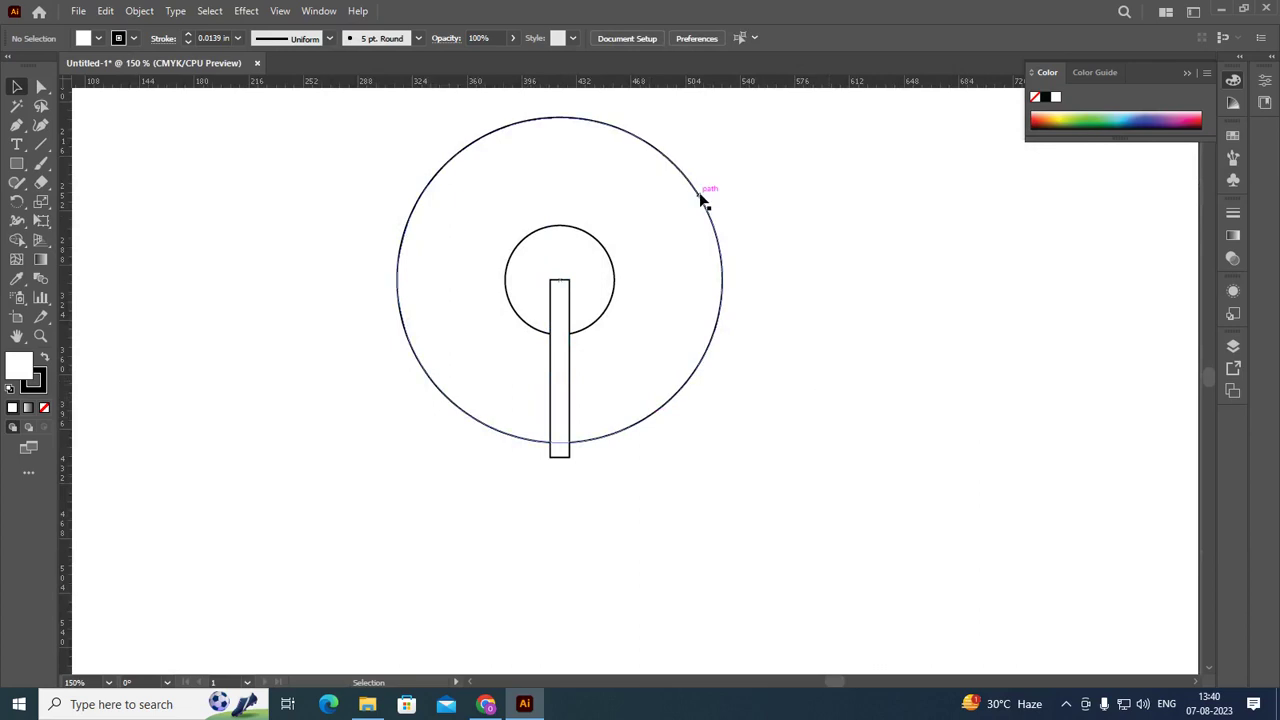
pyautogui.moveTo(41, 144); pyautogui.dragTo(90, 149)
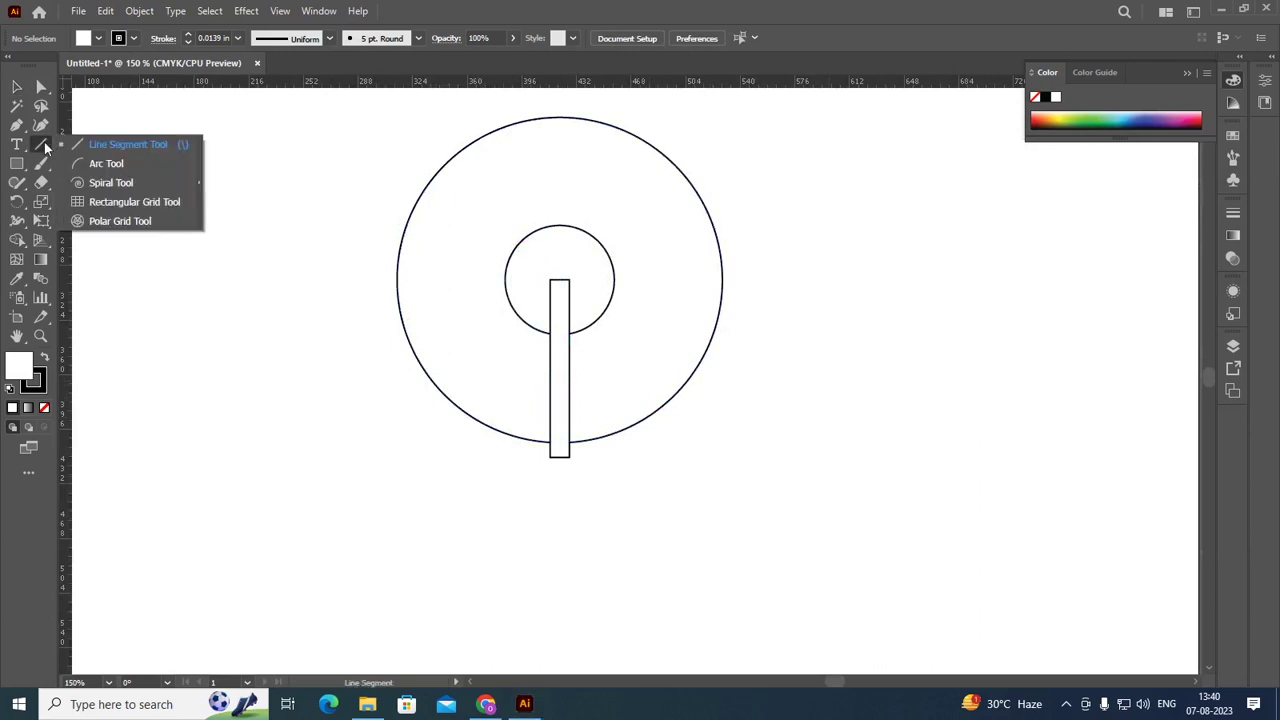
pyautogui.moveTo(153, 224); pyautogui.dragTo(880, 224)
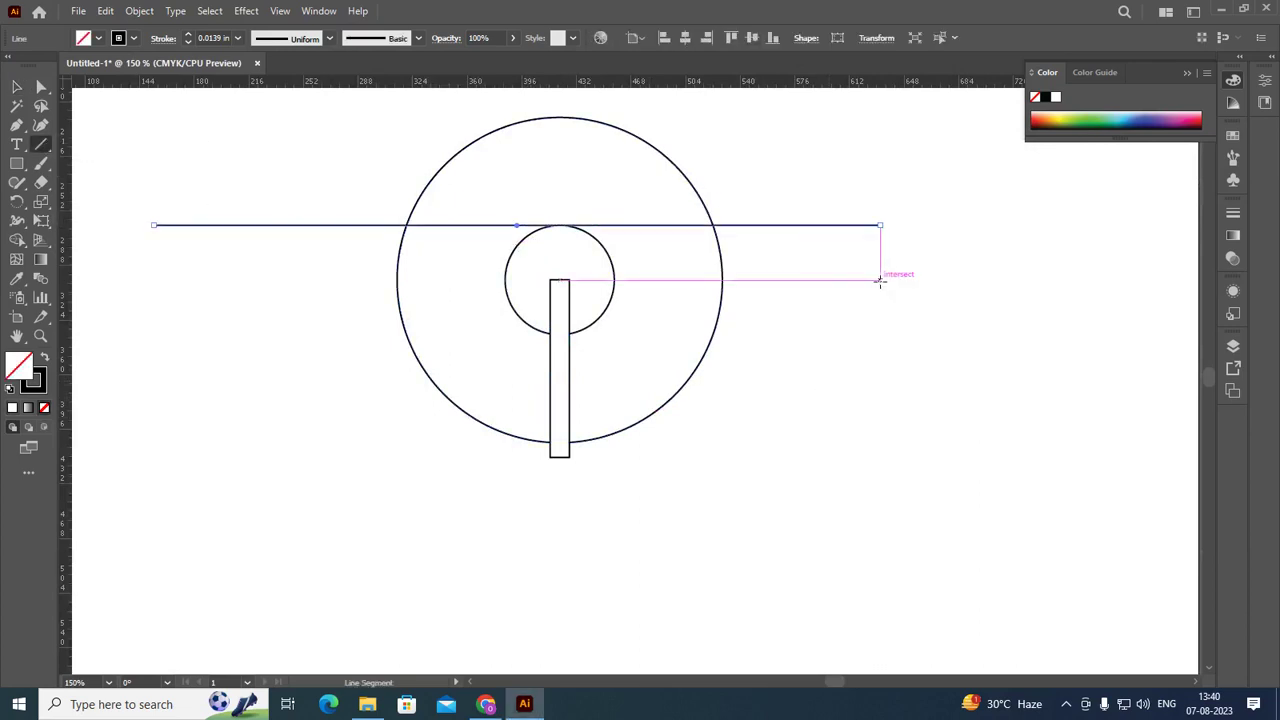
pyautogui.click(686, 38)
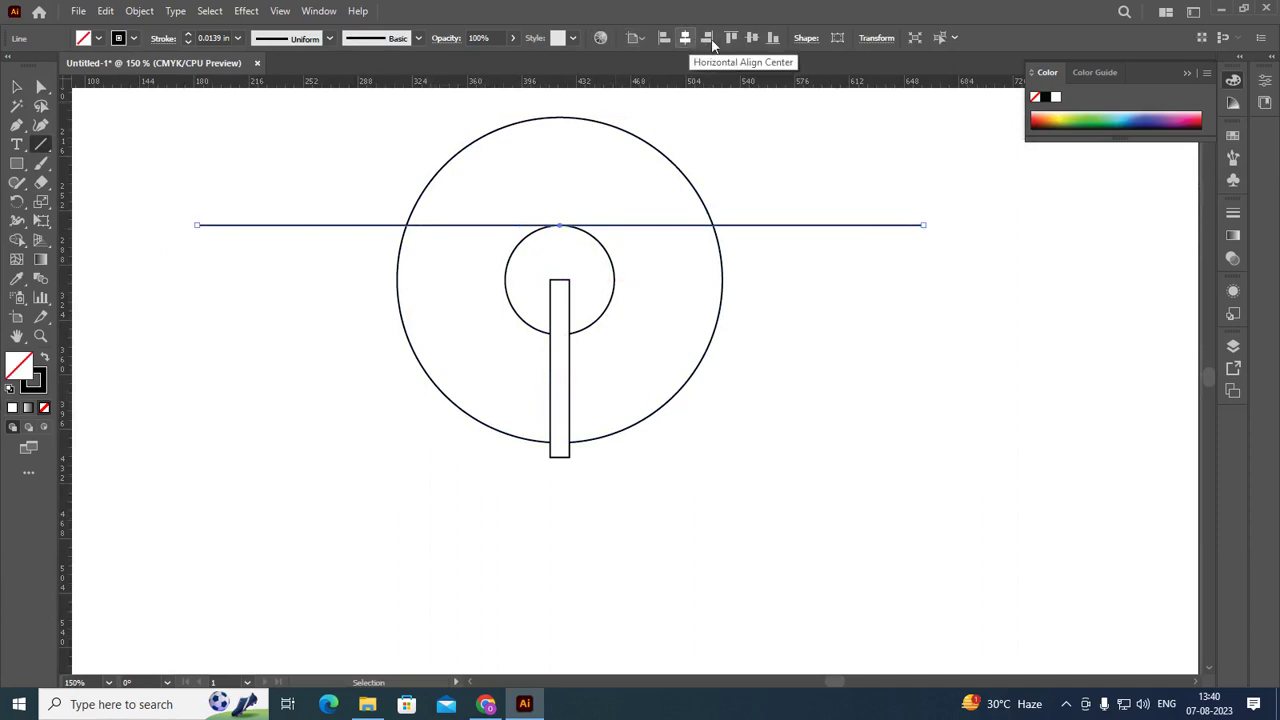
pyautogui.click(752, 38)
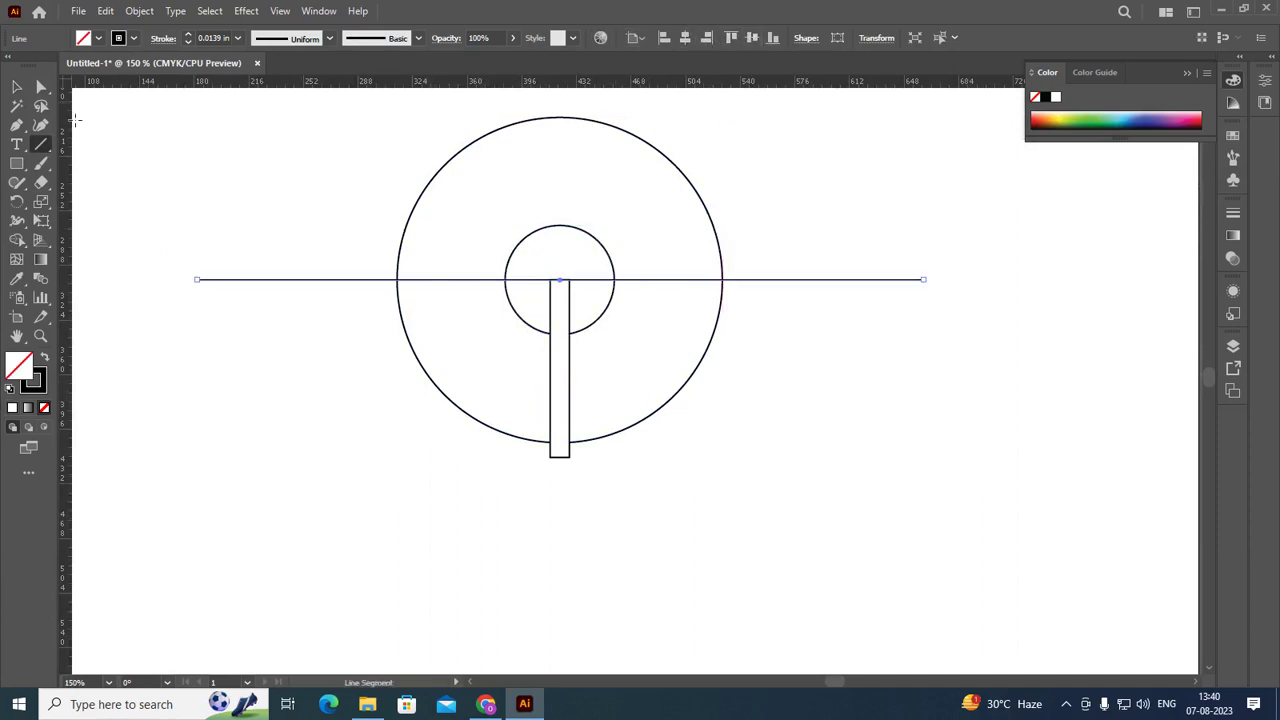
pyautogui.click(17, 87)
pyautogui.click(310, 409)
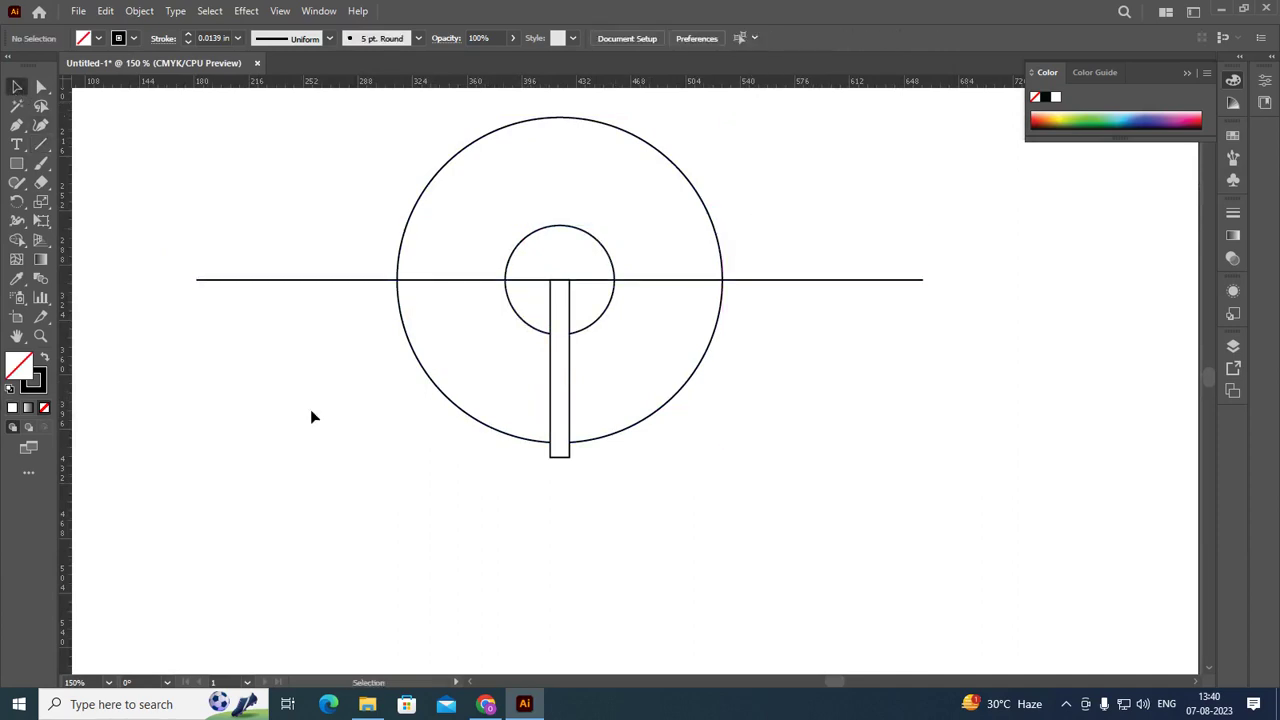
pyautogui.click(802, 280)
pyautogui.press('Delete')
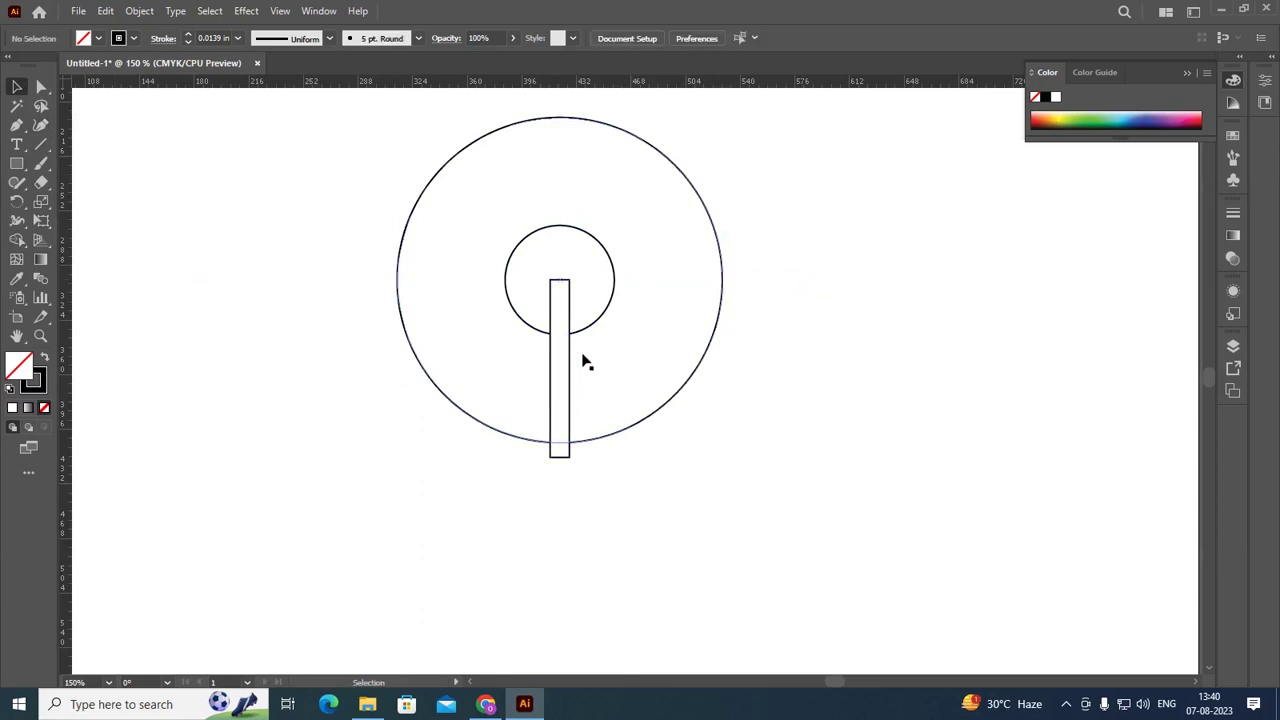
# Step: Select the inner circle, outer circle and rectangle, keeping alignment to the selection
pyautogui.click(614, 268)
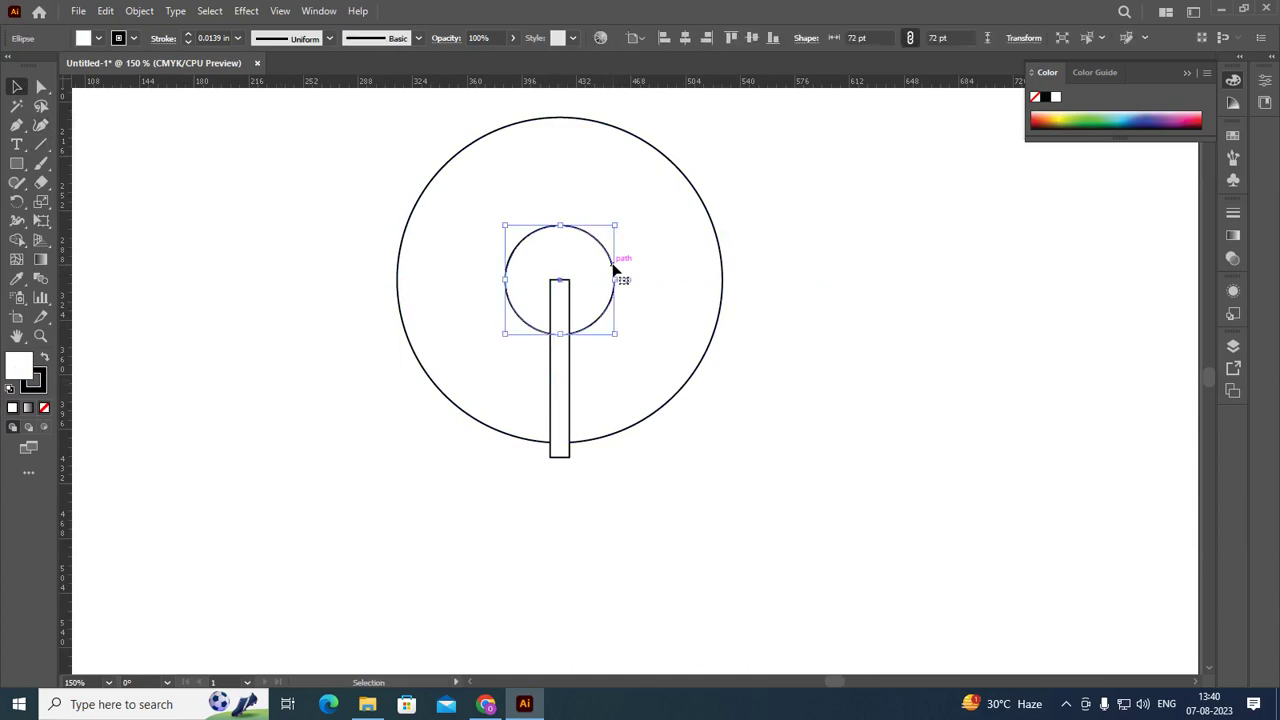
pyautogui.click(723, 286)
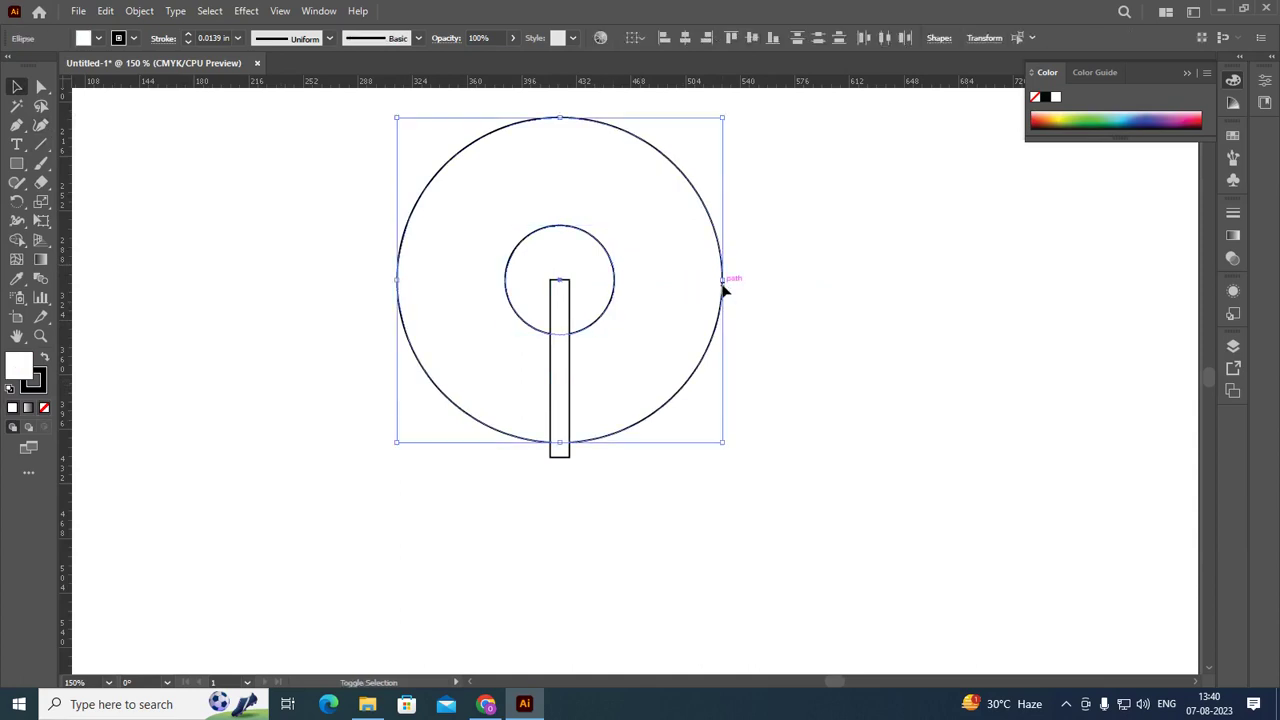
pyautogui.keyDown('shift'); pyautogui.click(569, 362); pyautogui.keyUp('shift')
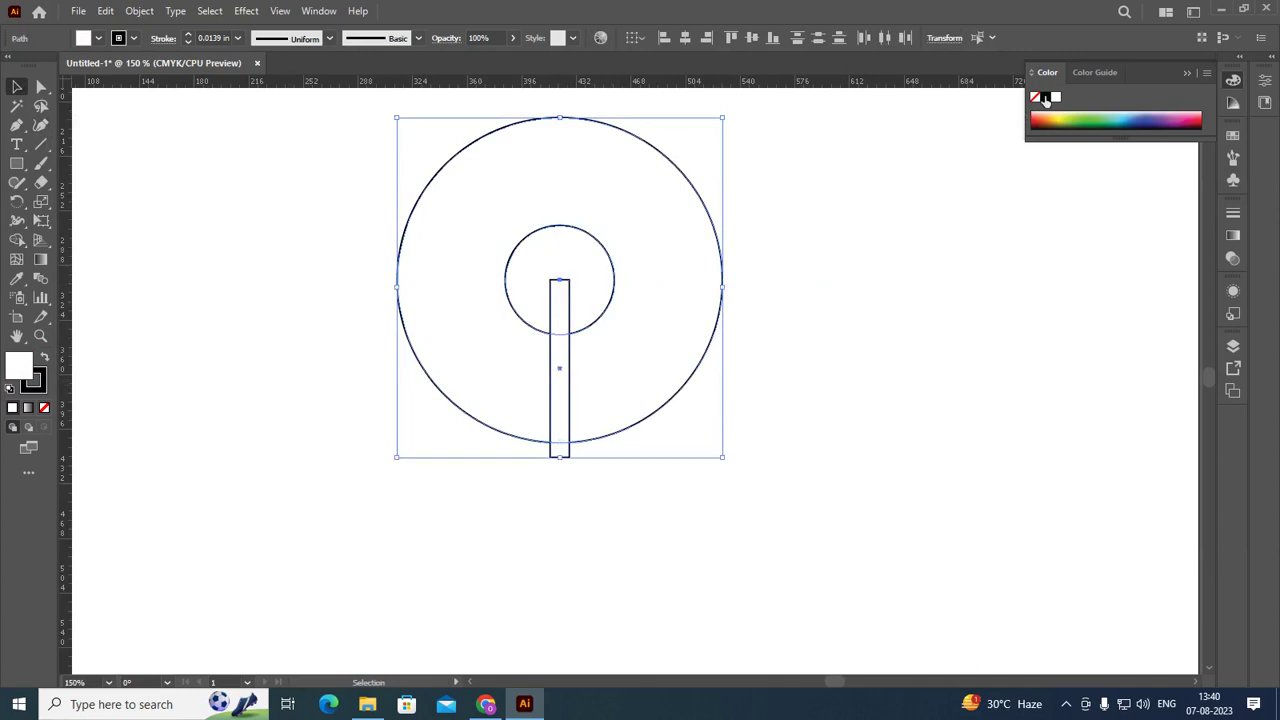
pyautogui.click(636, 37)
pyautogui.click(660, 51)
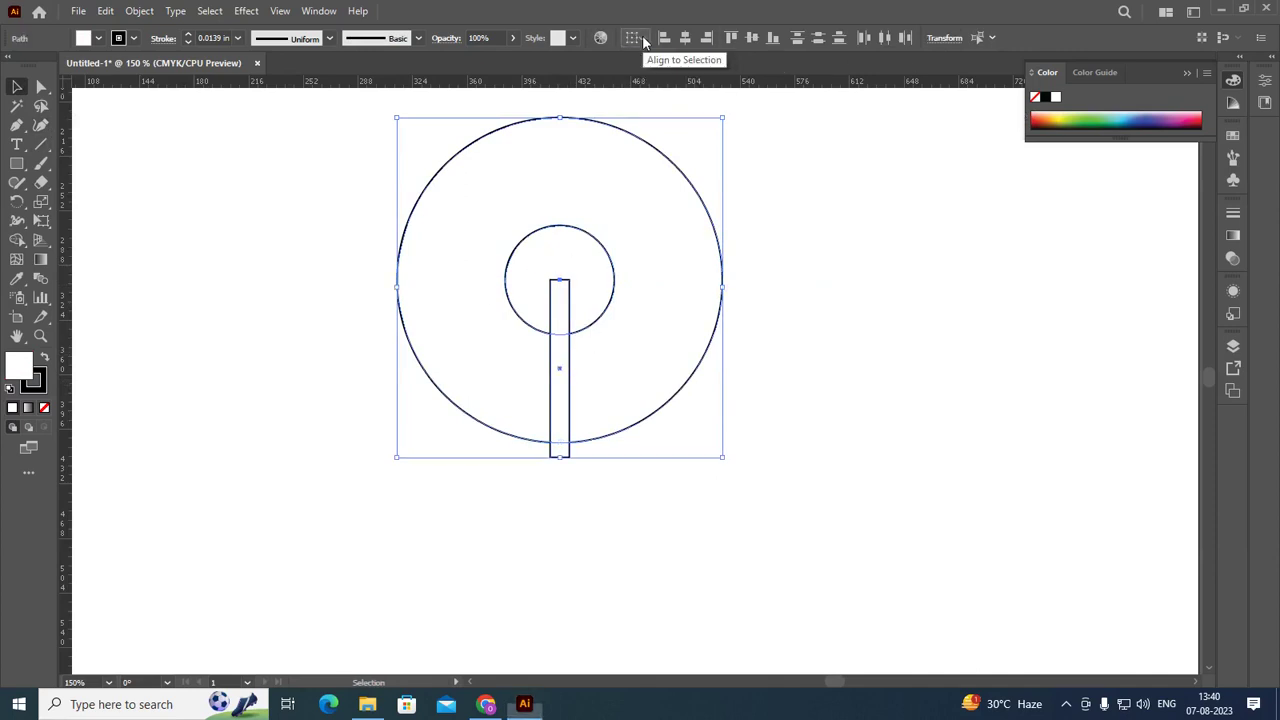
# Step: Open the Pathfinder panel and try Unite and Minus Front, undoing both
pyautogui.click(312, 11)
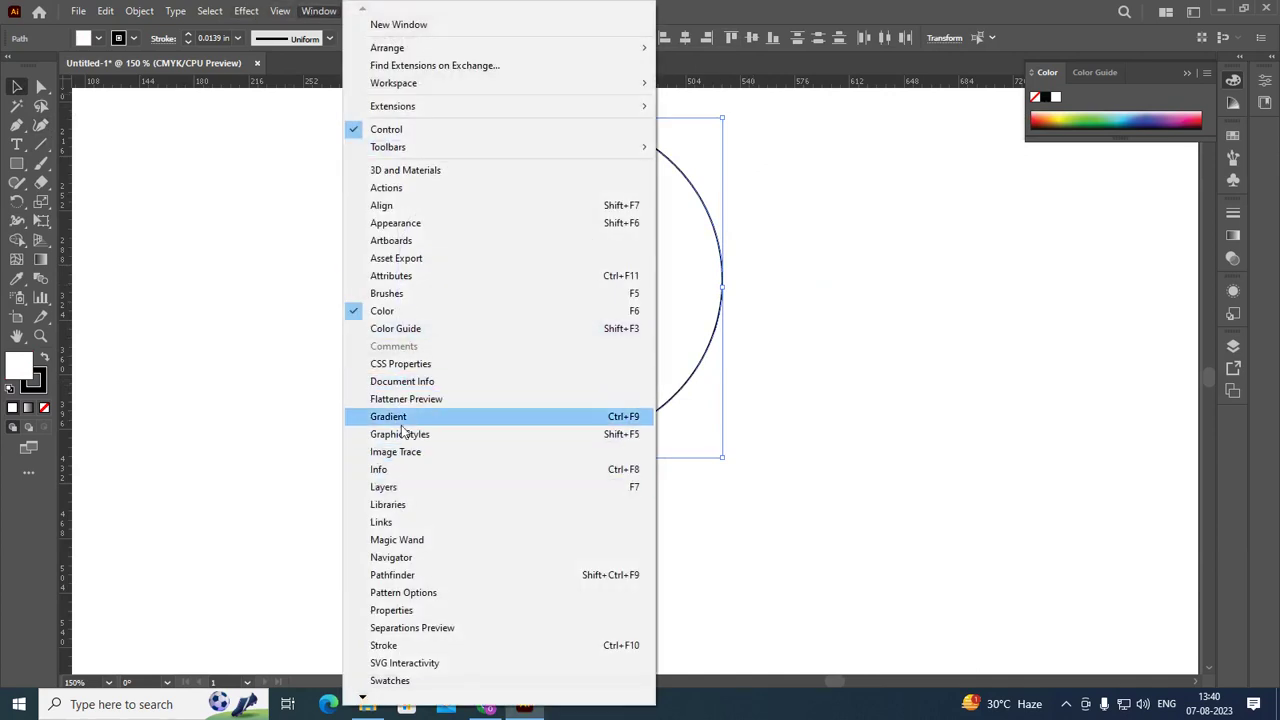
pyautogui.click(393, 576)
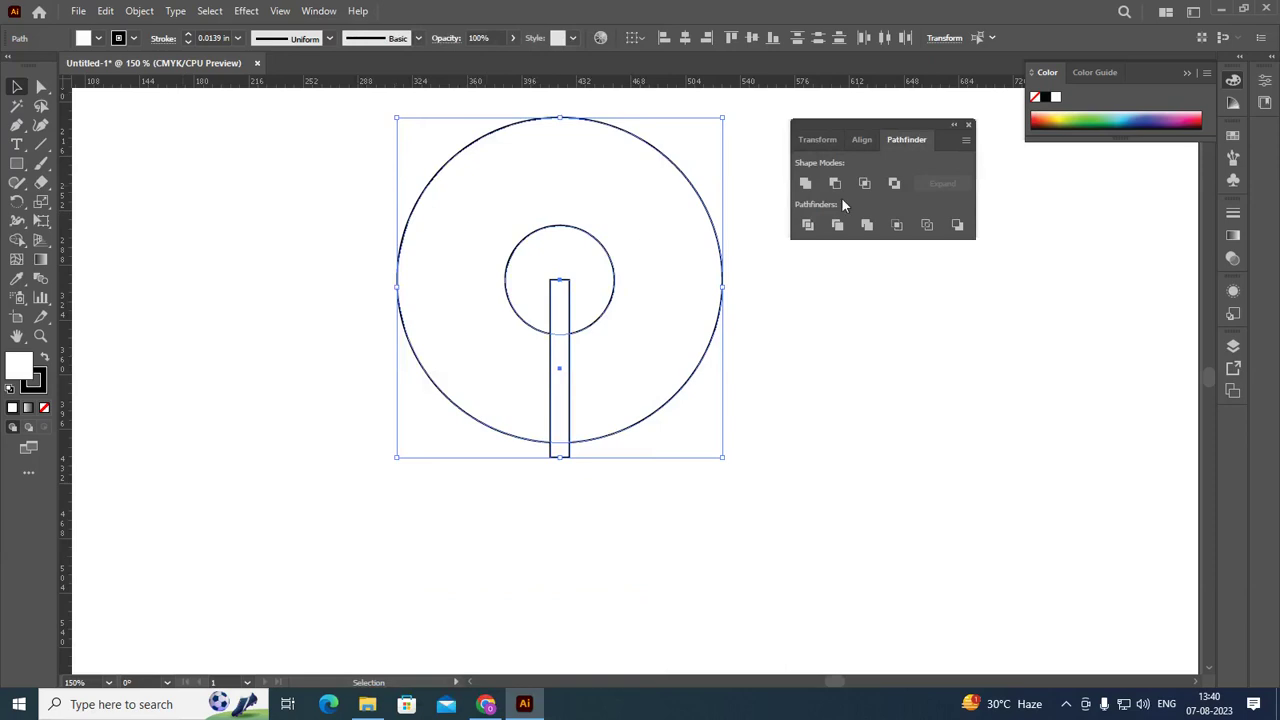
pyautogui.click(806, 185)
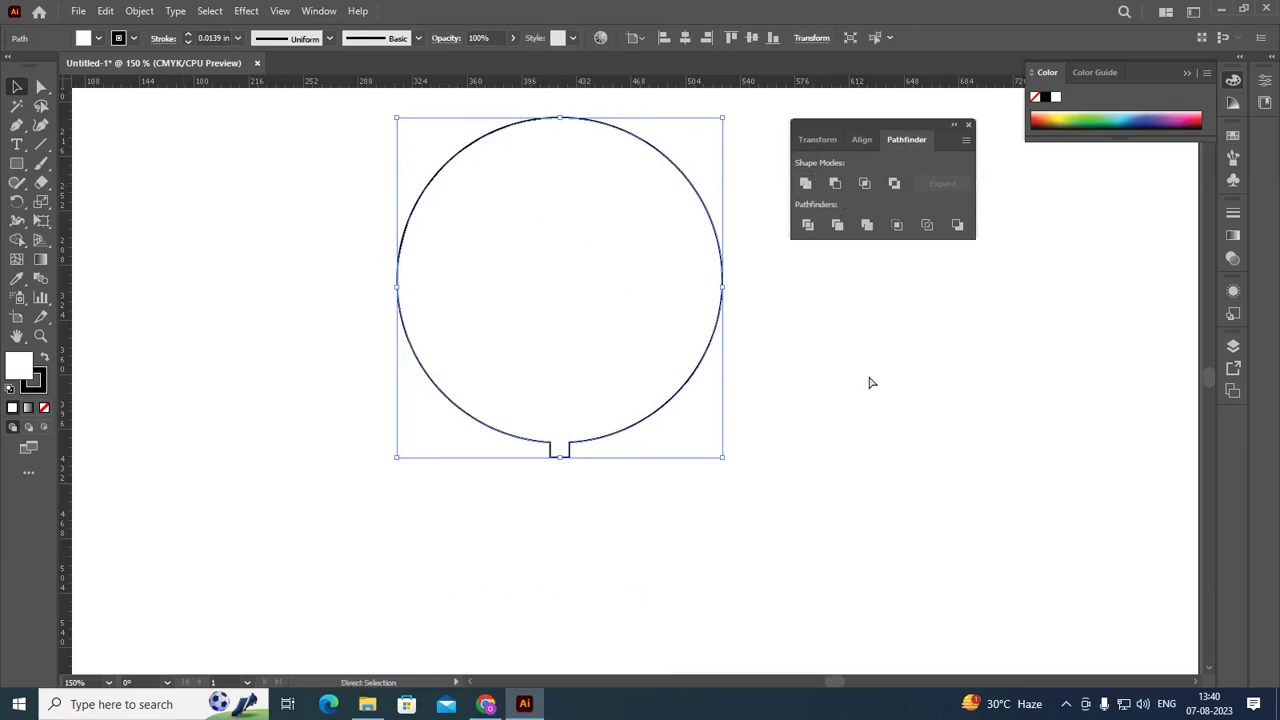
pyautogui.hotkey('ctrl', 'z')
pyautogui.hotkey('ctrl', 'shift', 'z')
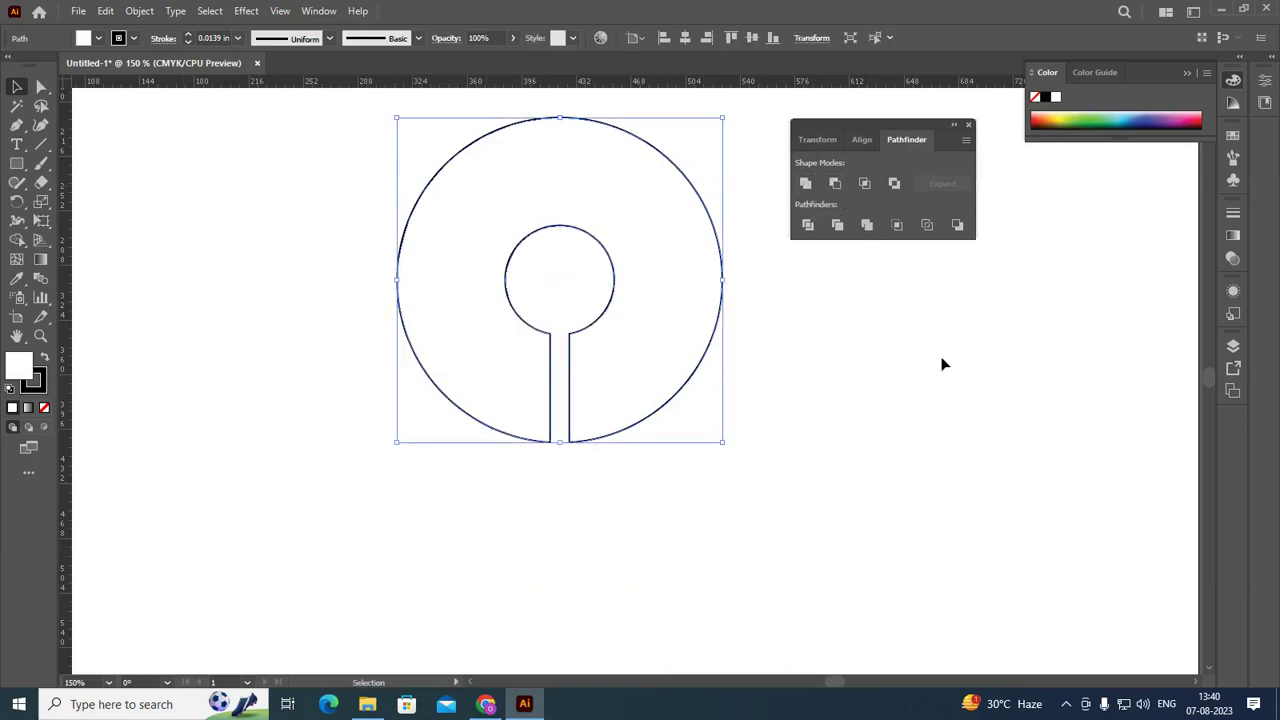
pyautogui.click(944, 343)
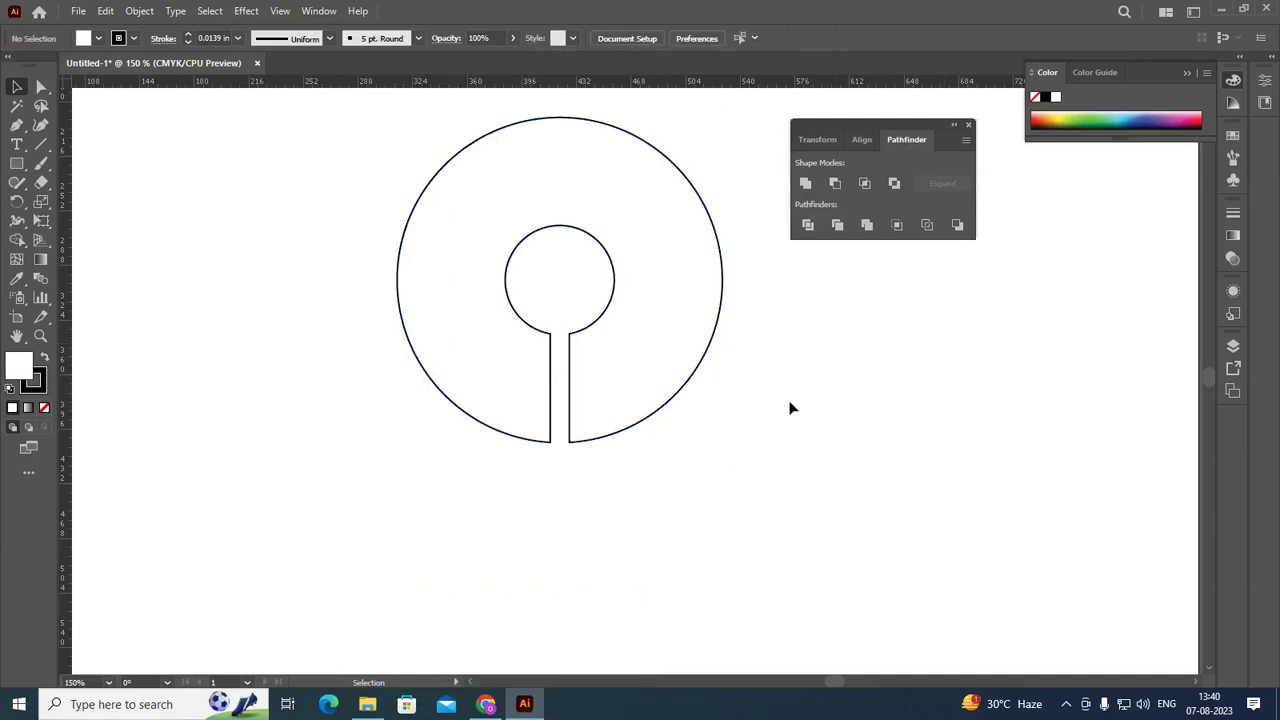
pyautogui.hotkey('ctrl', 'z')
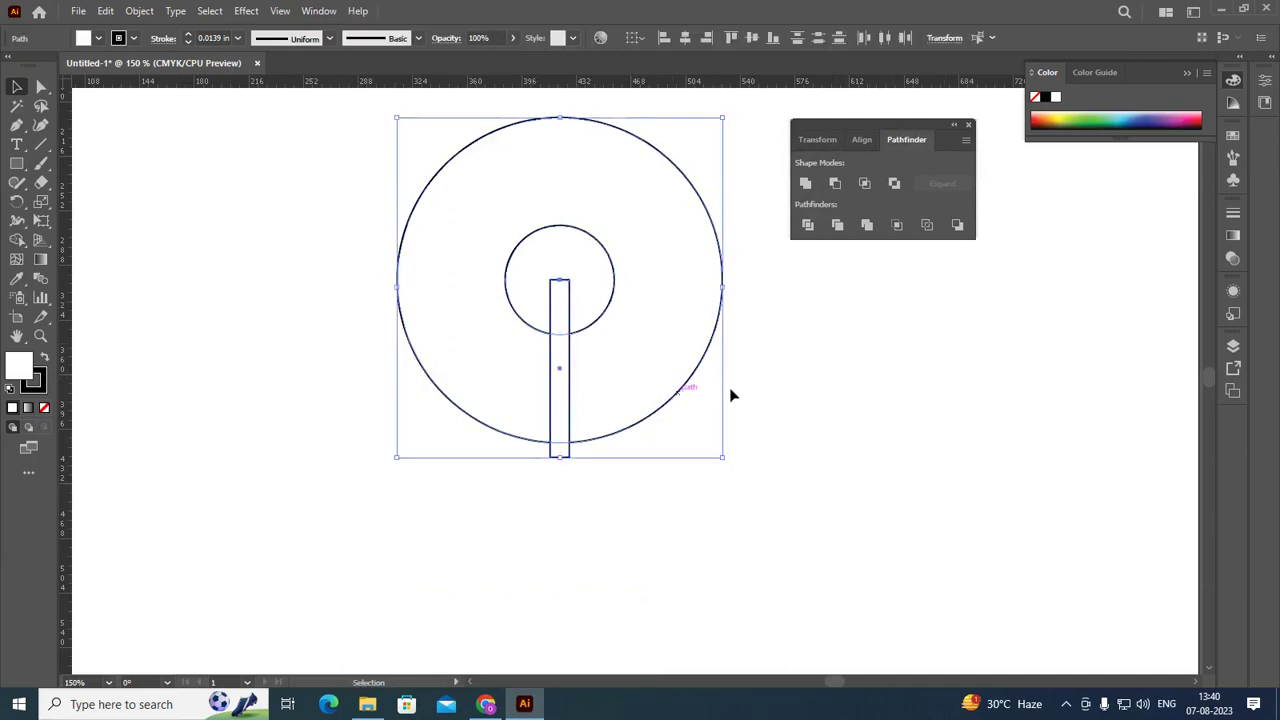
# Step: Undo a trial cut-out and shrink the inner circle to about 59 pt
pyautogui.click(837, 184)
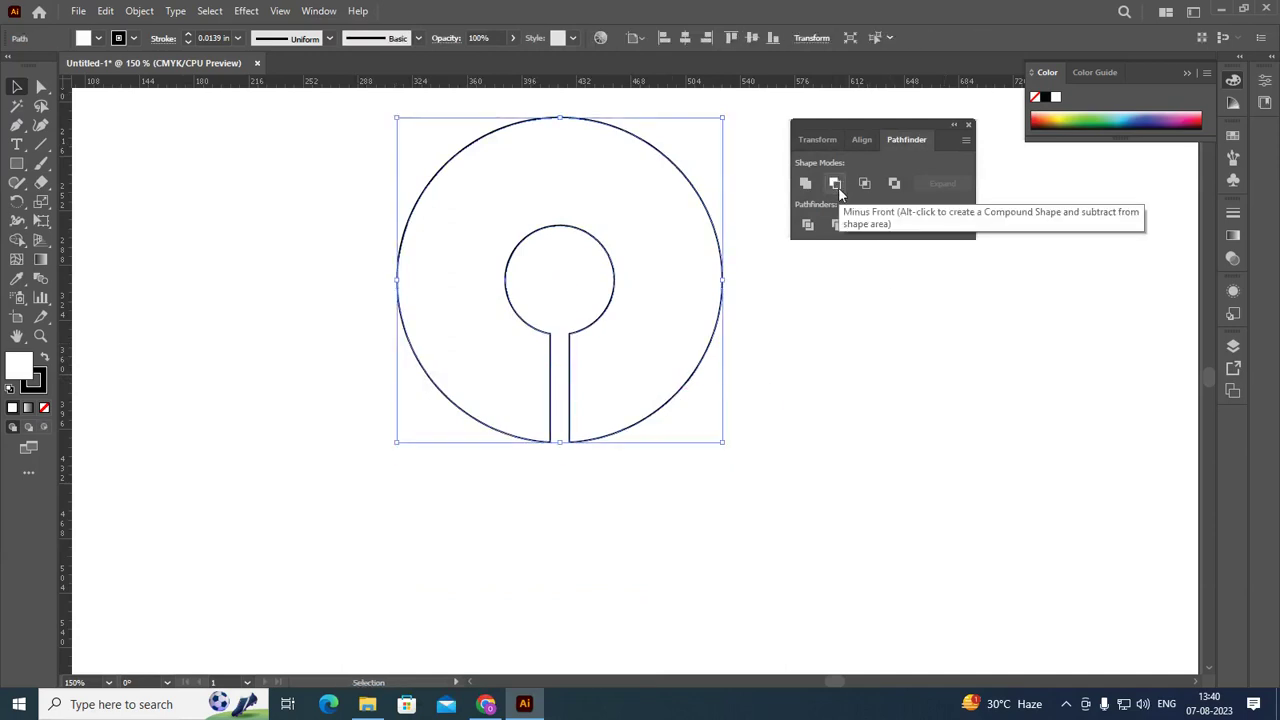
pyautogui.hotkey('ctrl', 'z')
pyautogui.click(860, 380)
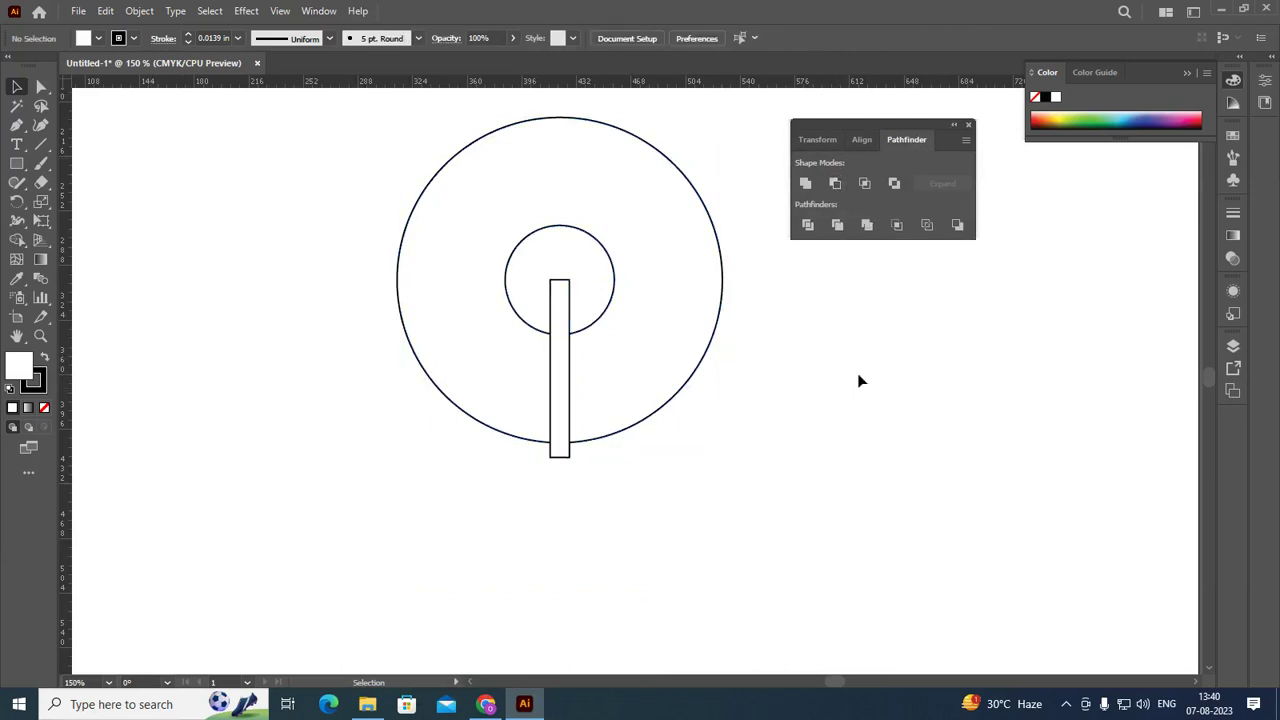
pyautogui.click(614, 281)
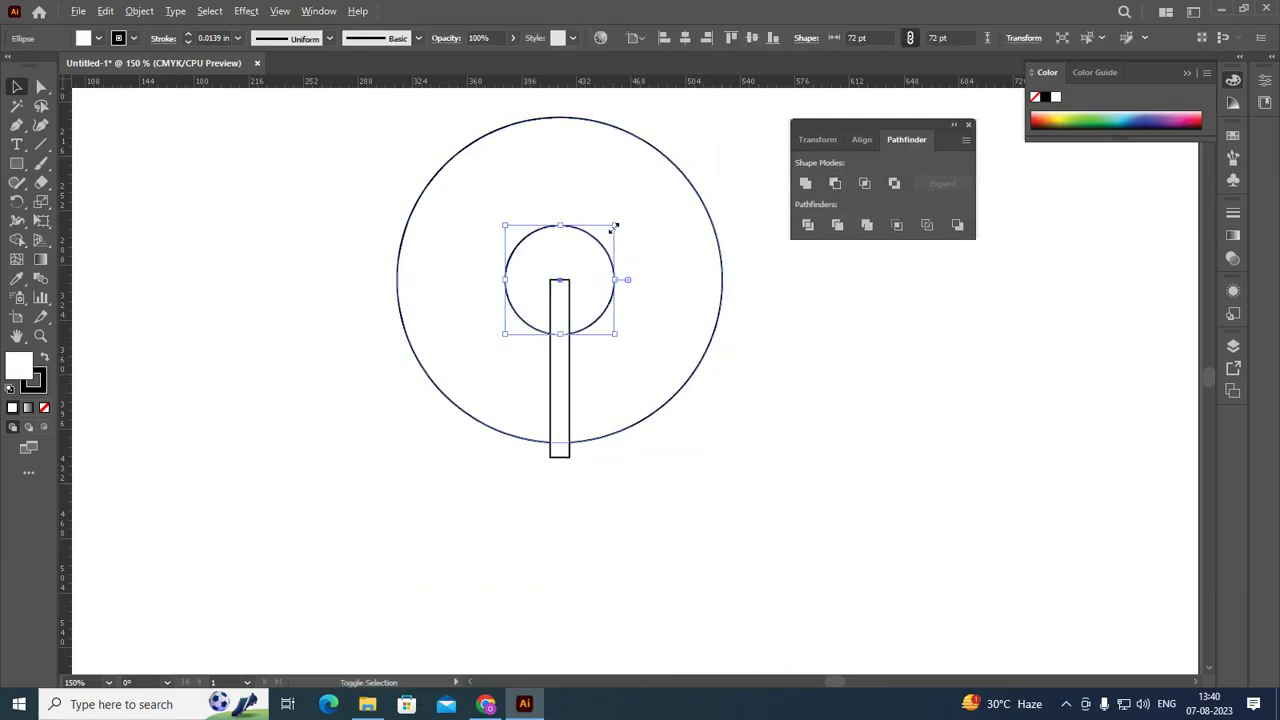
pyautogui.moveTo(614, 227); pyautogui.dragTo(605, 234)
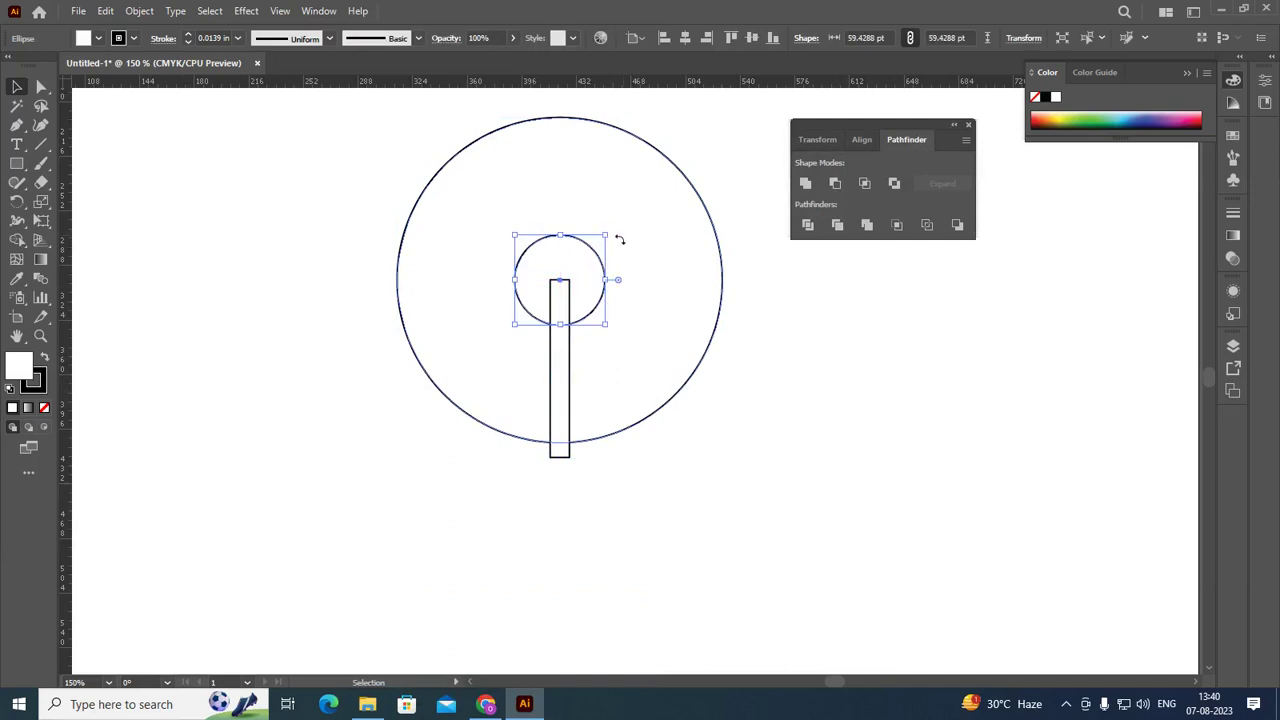
pyautogui.click(853, 386)
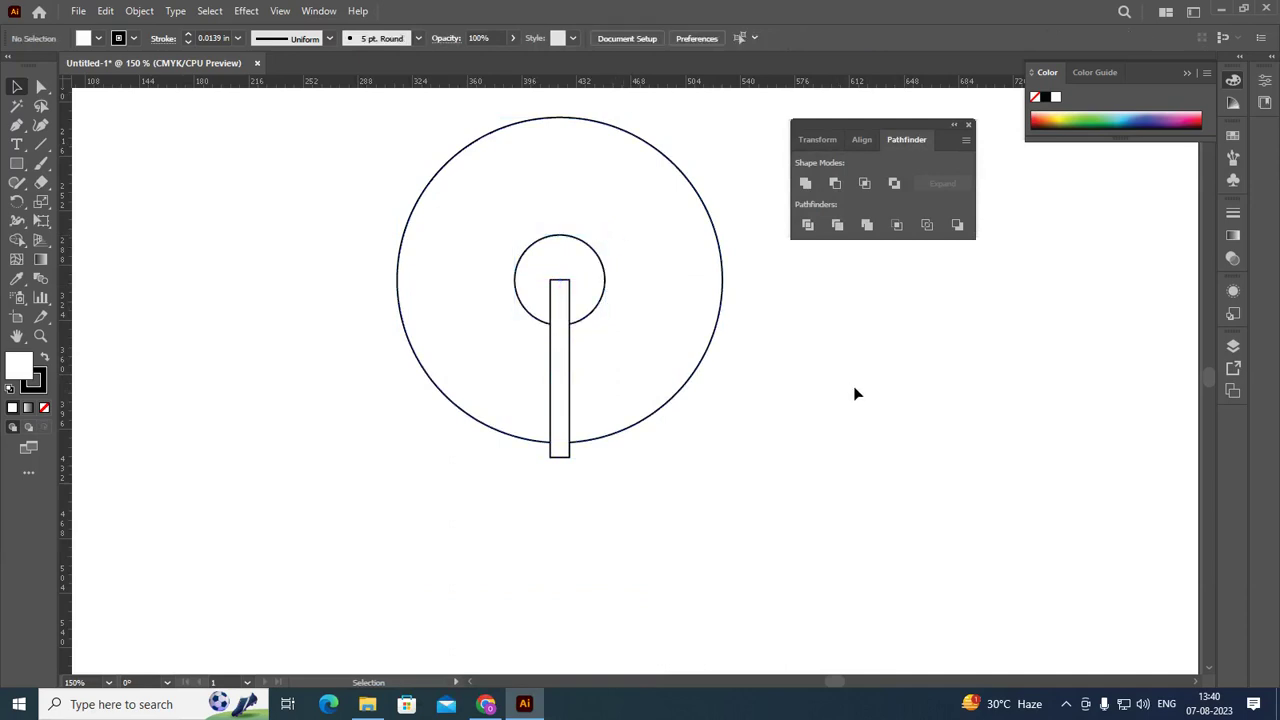
# Step: Cut the rectangle and inner circle out of the outer circle with Minus Front
pyautogui.click(568, 370)
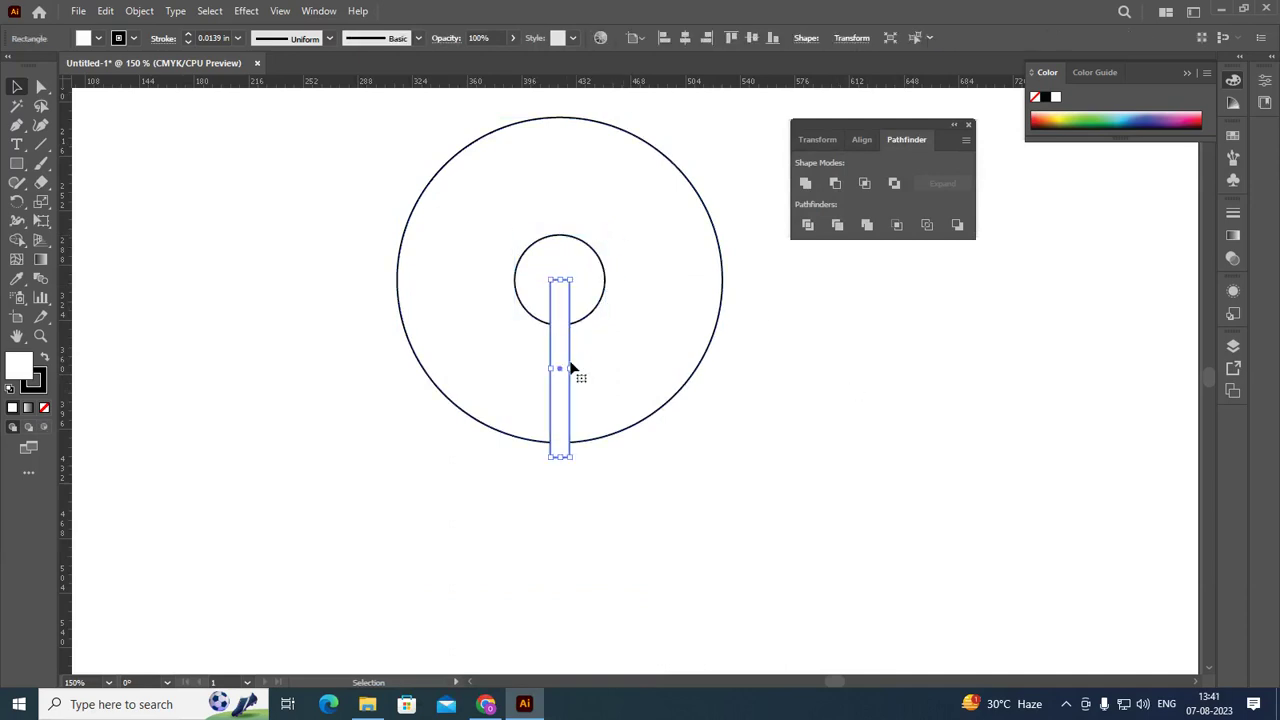
pyautogui.keyDown('shift'); pyautogui.click(594, 248); pyautogui.keyUp('shift')
pyautogui.keyDown('shift'); pyautogui.click(723, 285); pyautogui.keyUp('shift')
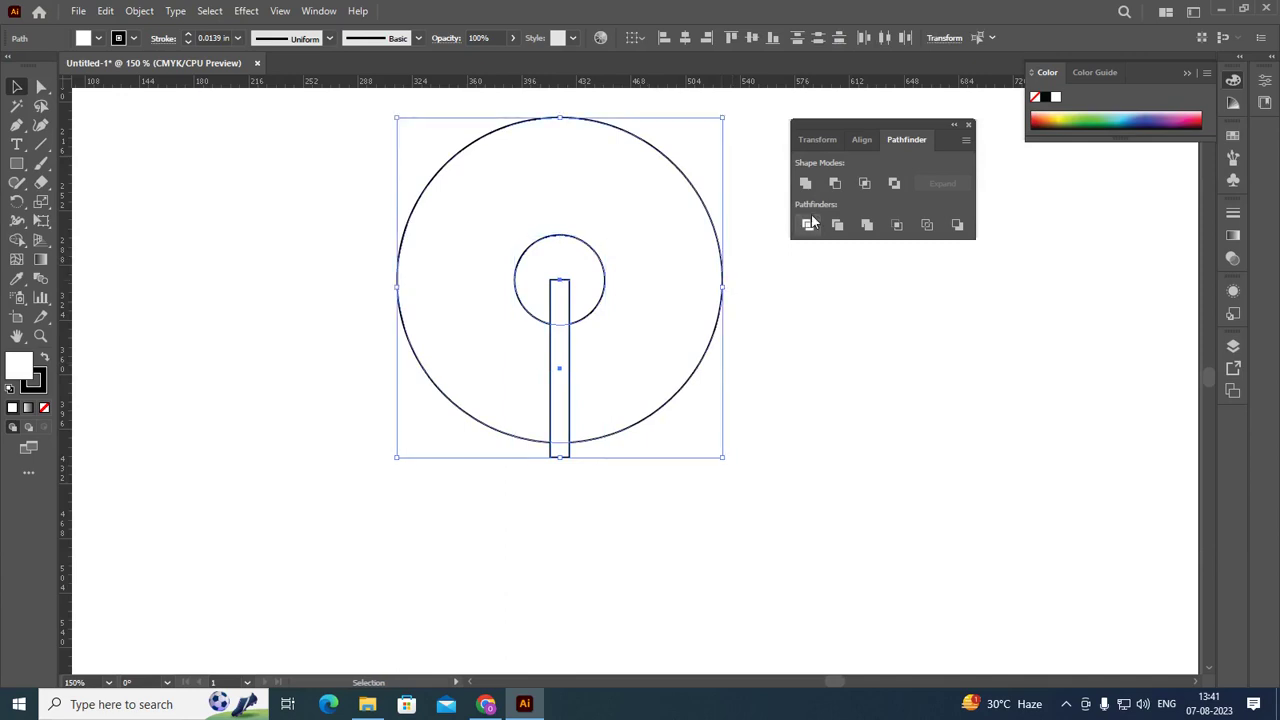
pyautogui.click(835, 184)
pyautogui.click(820, 365)
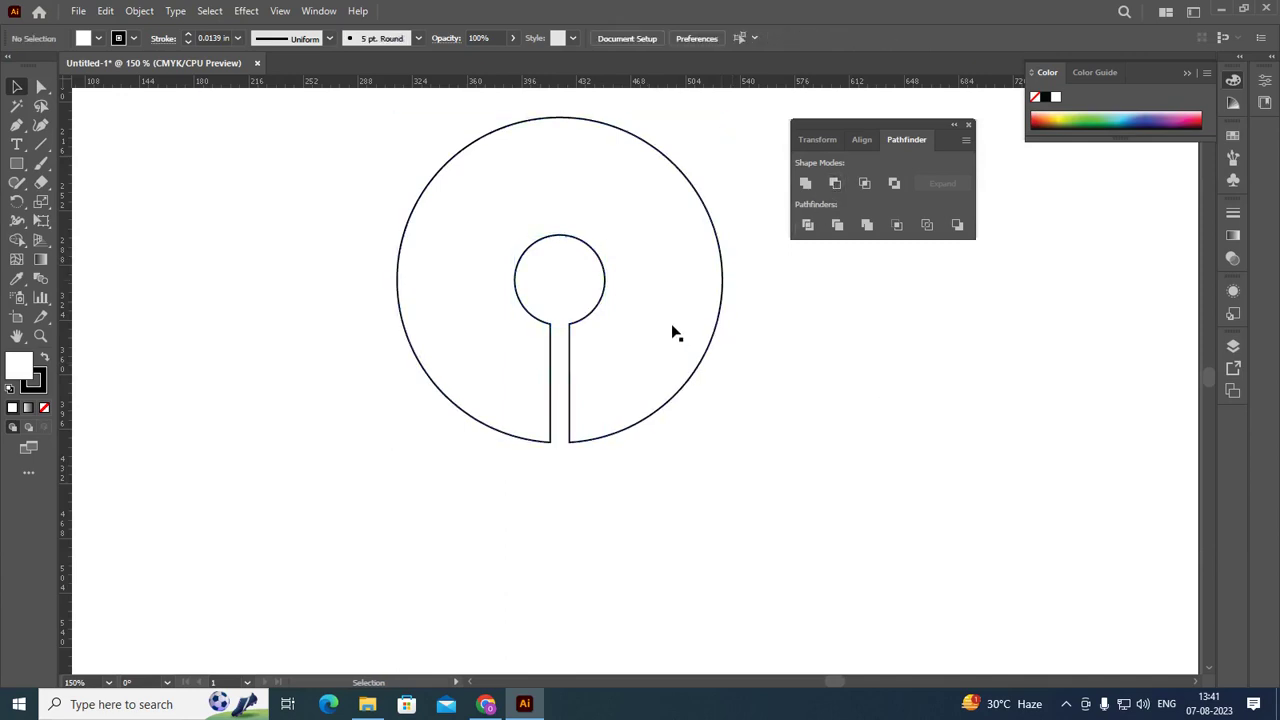
# Step: Fill the combined keyhole shape with light blue using the Eyedropper
pyautogui.click(703, 368)
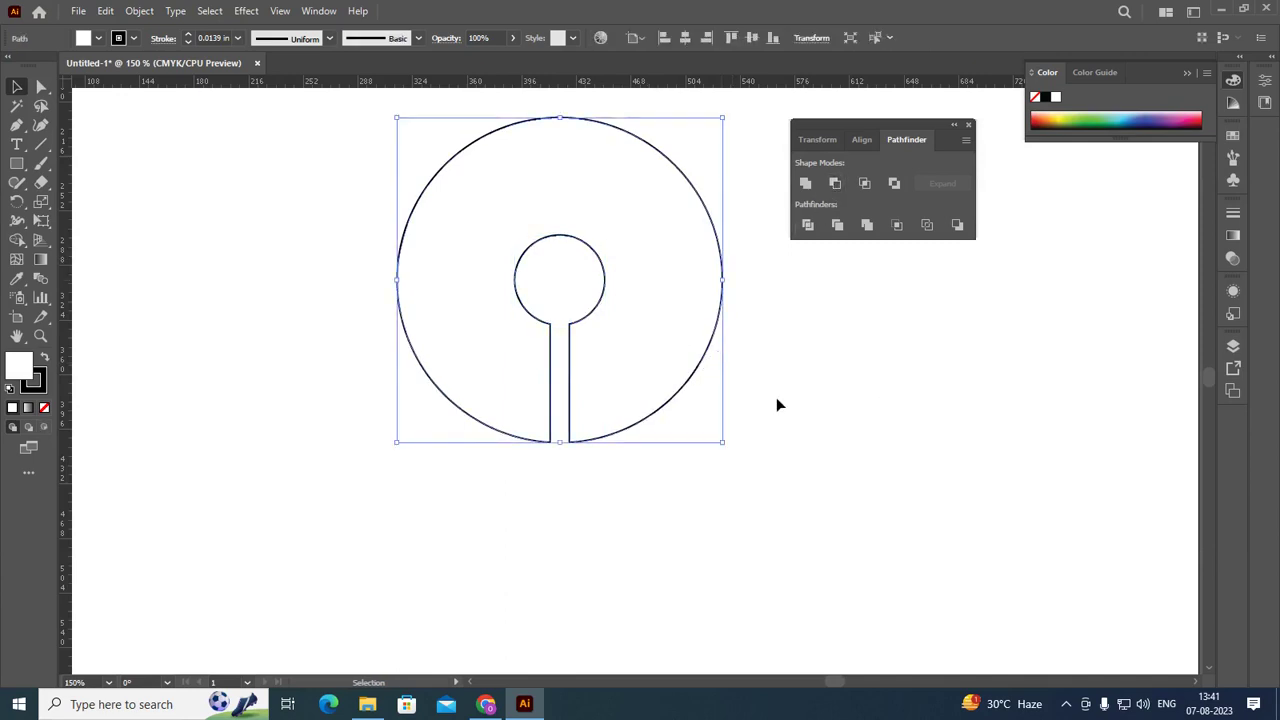
pyautogui.press('i')
pyautogui.click(1124, 119)
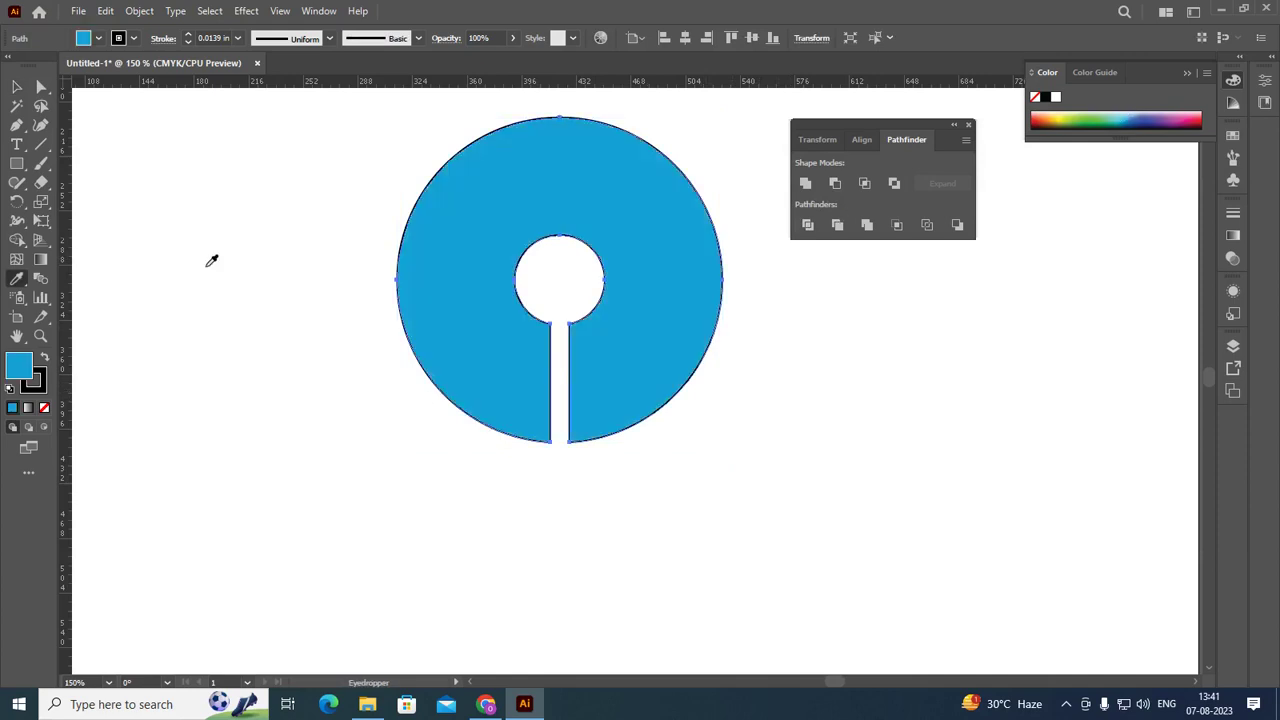
pyautogui.click(17, 87)
pyautogui.click(415, 389)
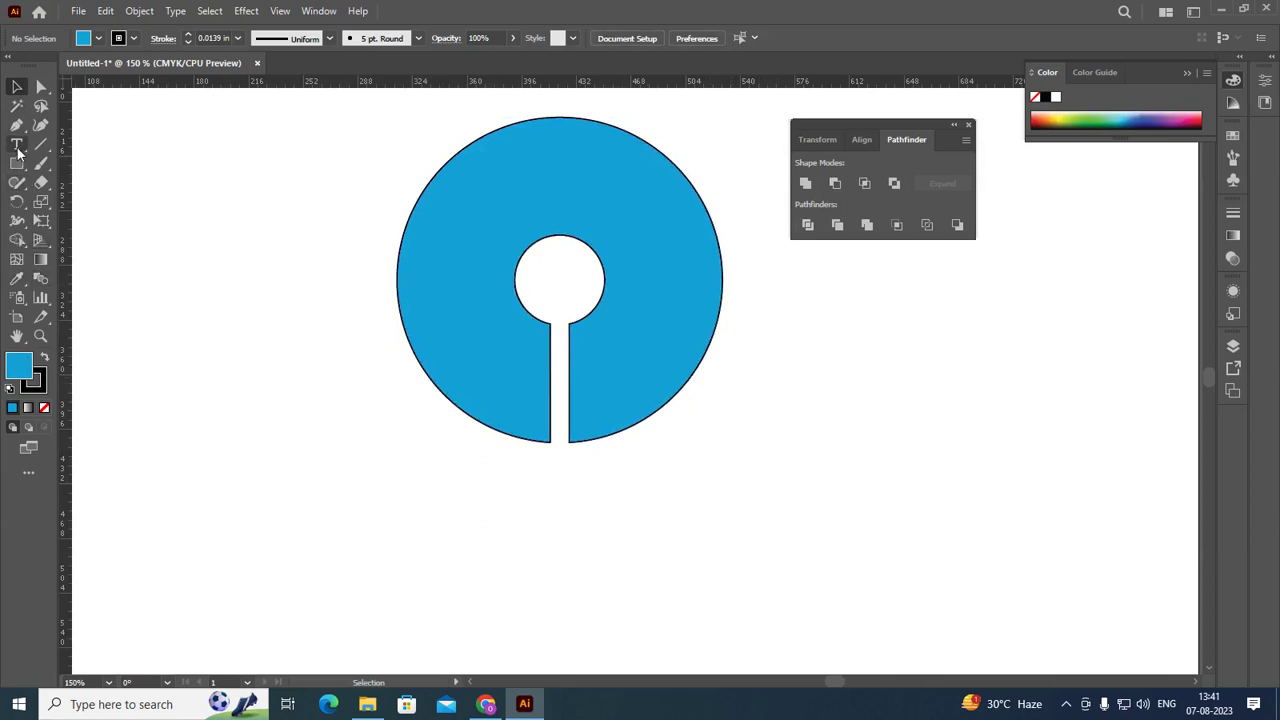
# Step: Add the text 'SBI BANK' below the blue keyhole logo
pyautogui.press('t')
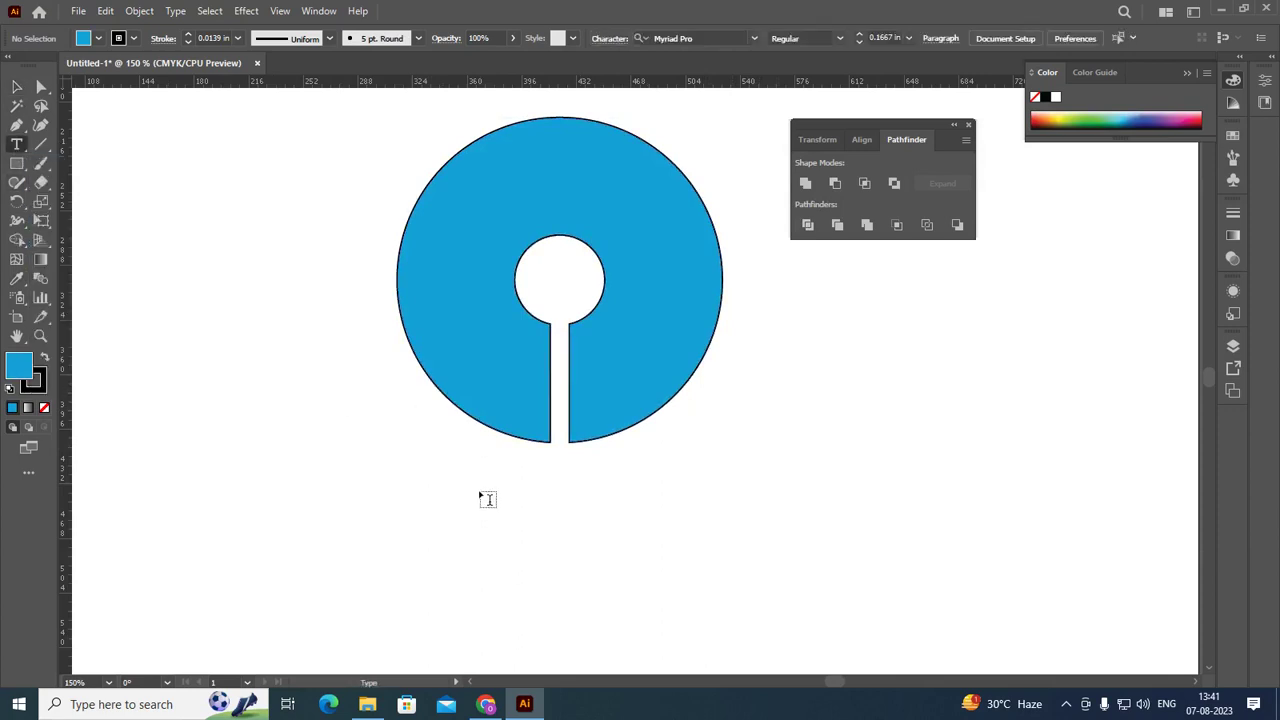
pyautogui.moveTo(473, 507); pyautogui.dragTo(573, 548)
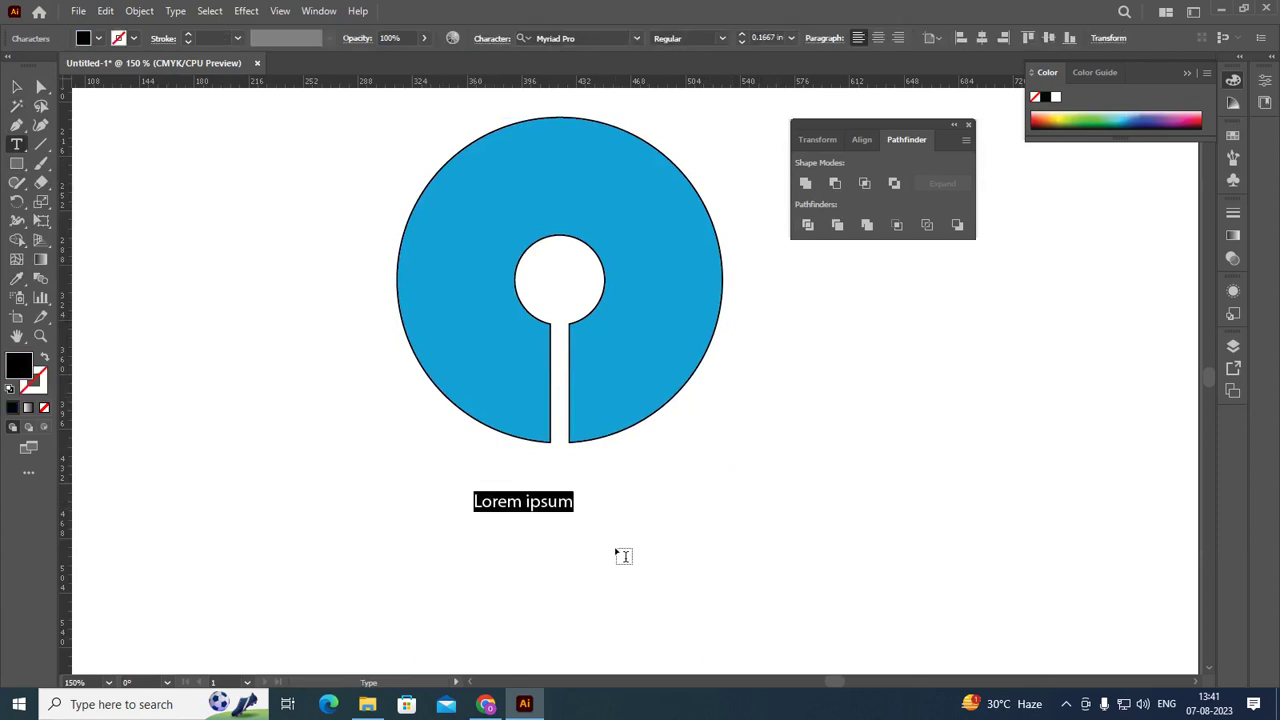
pyautogui.write('s')
pyautogui.press('BackSpace')
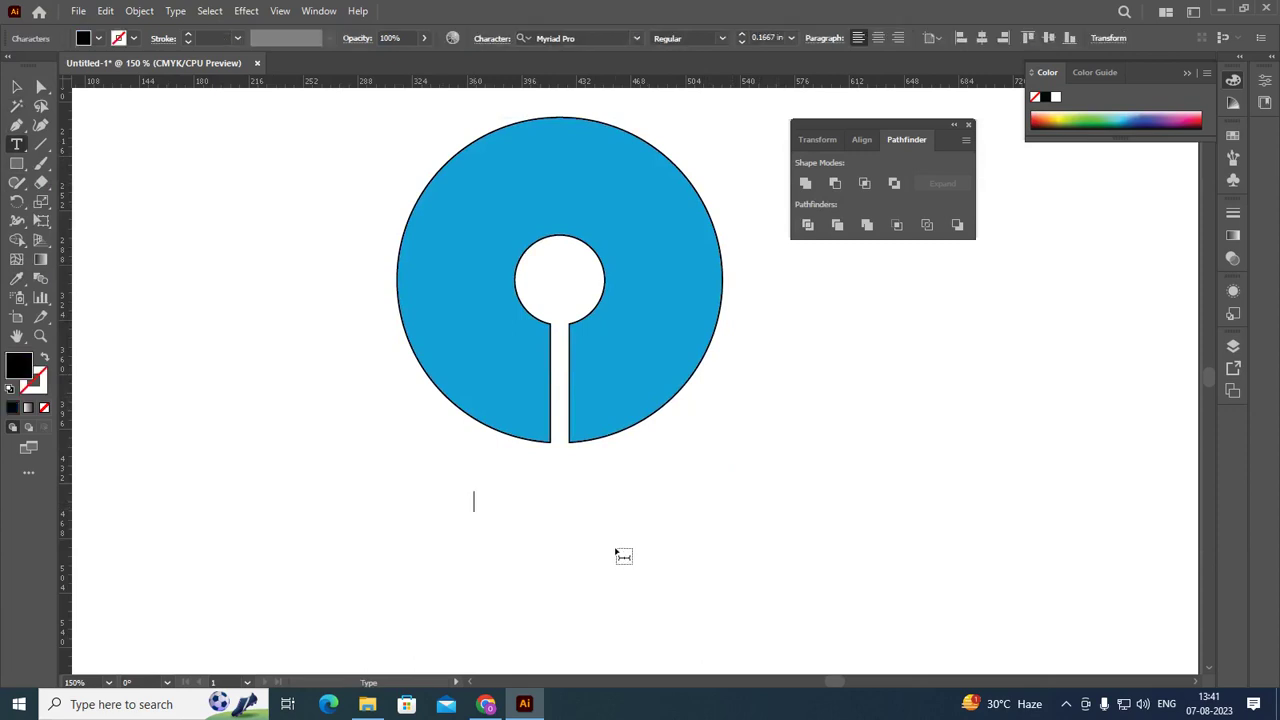
pyautogui.write('B')
pyautogui.write('I ')
pyautogui.write('BANK')
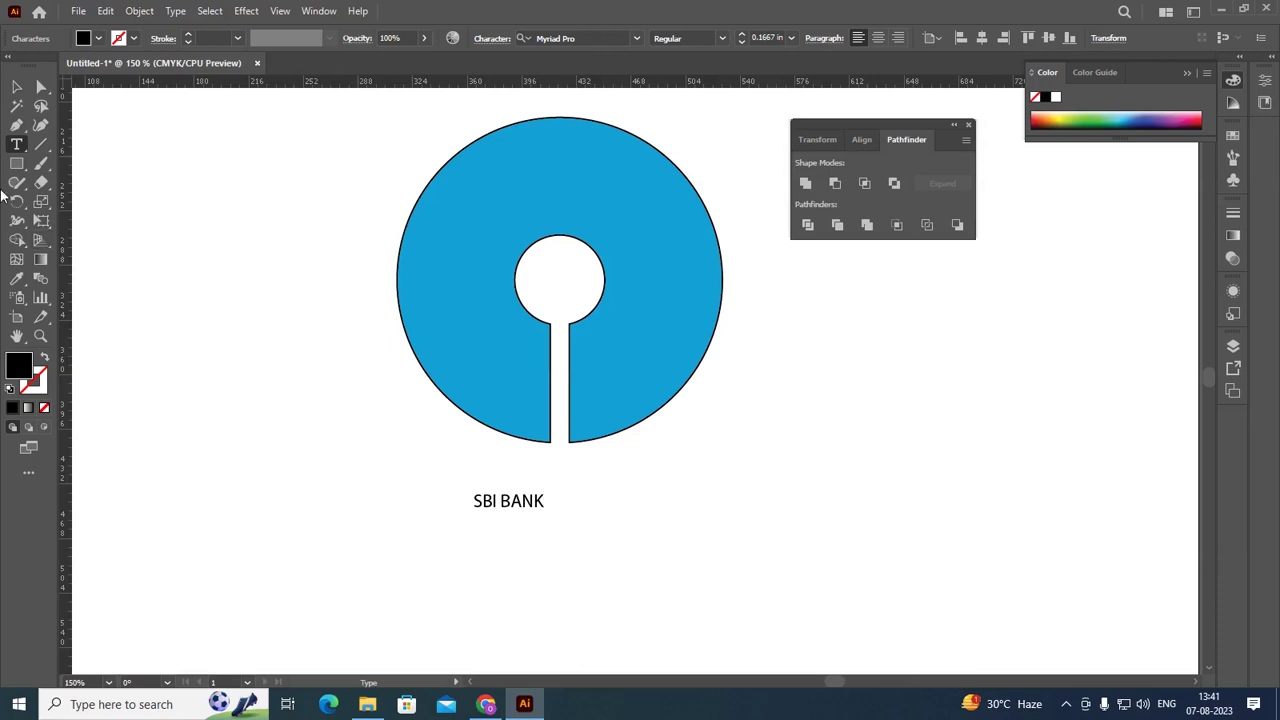
pyautogui.press('Escape')
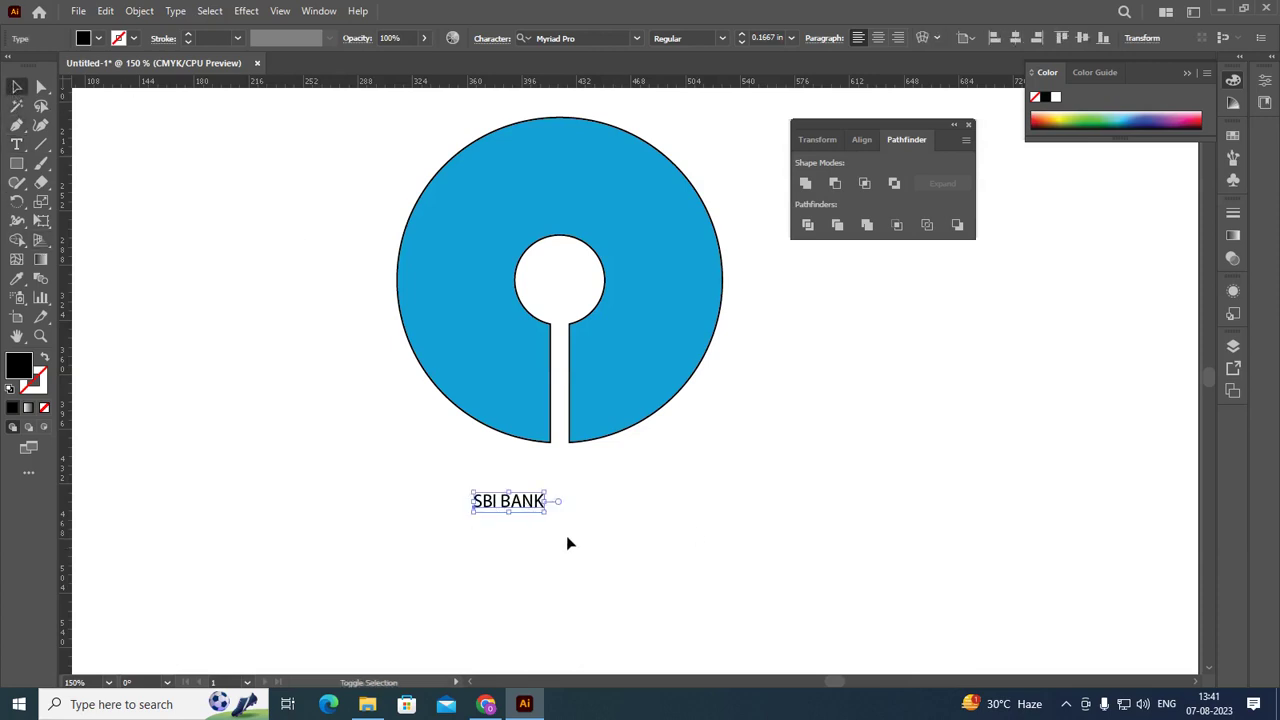
# Step: Enlarge the SBI BANK text, centre it horizontally, and undo a trial Bold style
pyautogui.moveTo(549, 511); pyautogui.dragTo(626, 534)
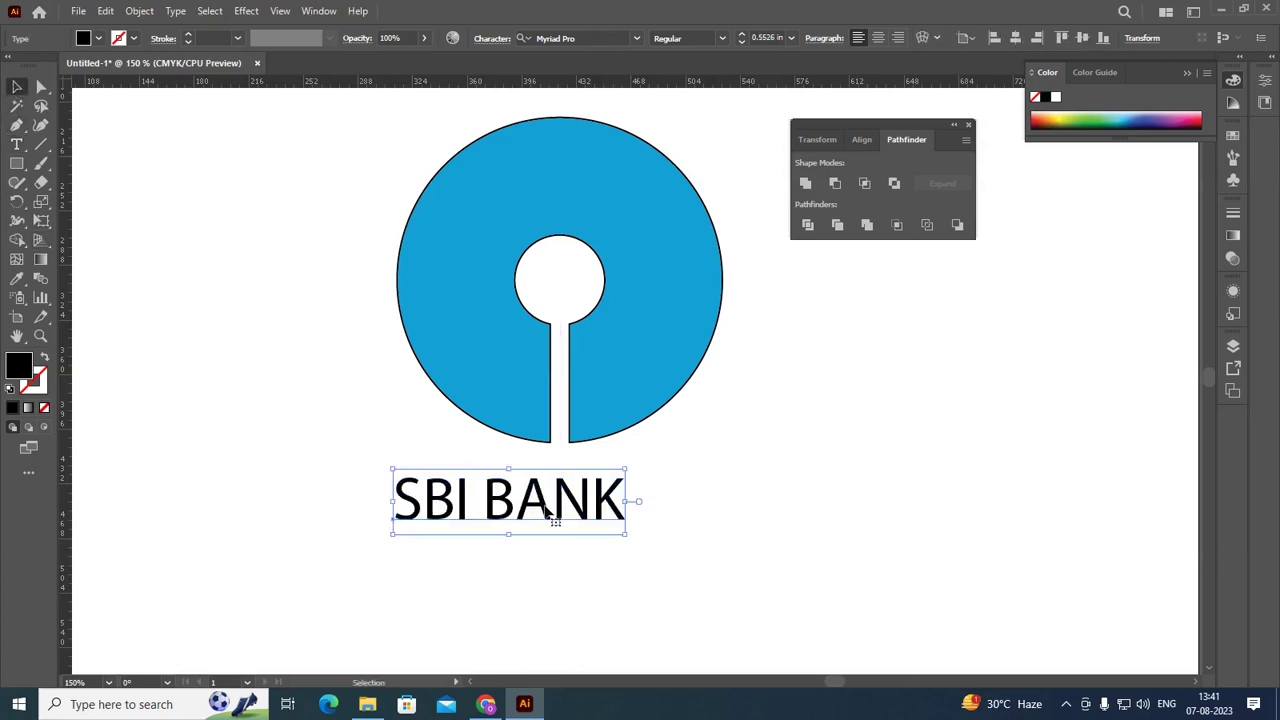
pyautogui.moveTo(546, 513); pyautogui.dragTo(591, 538)
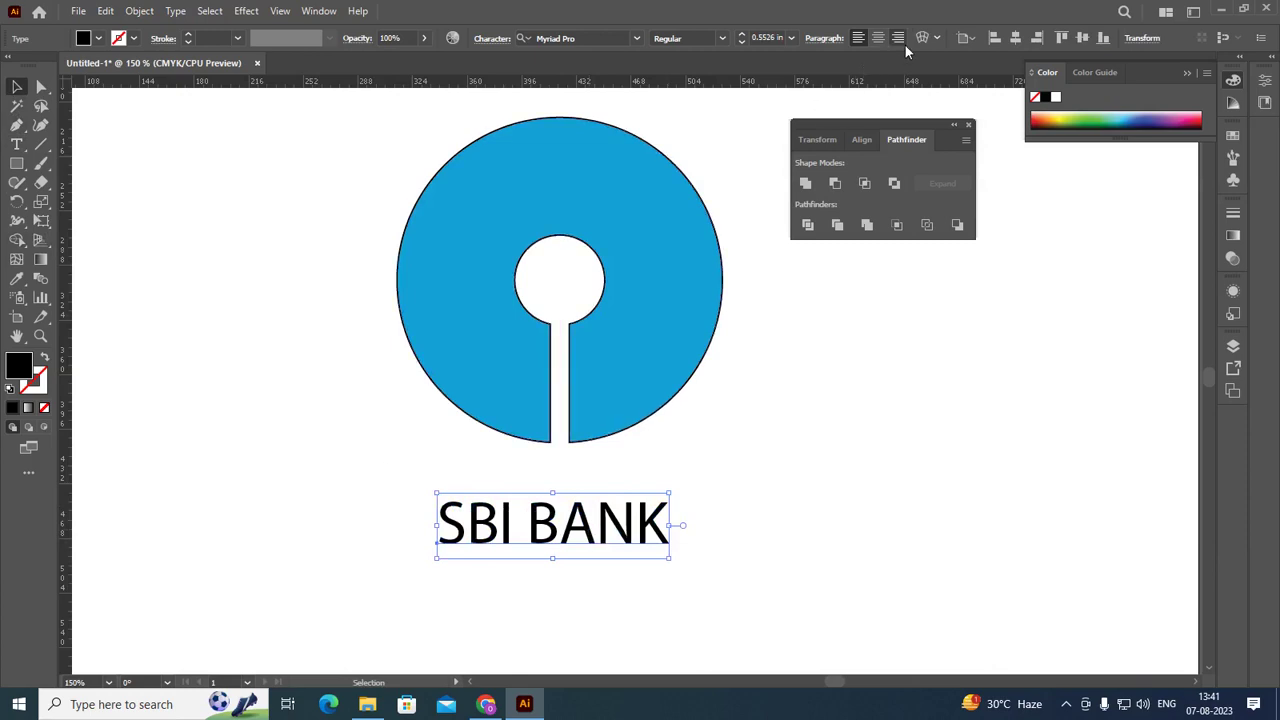
pyautogui.click(1014, 40)
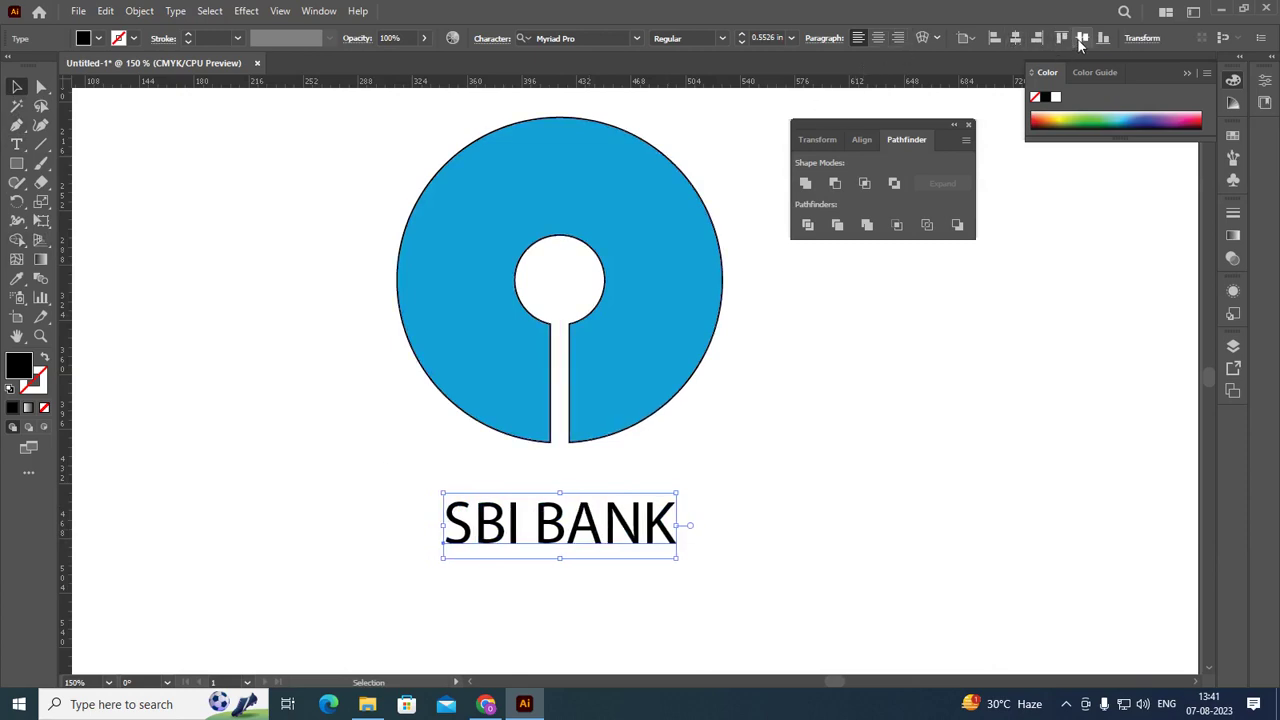
pyautogui.click(726, 38)
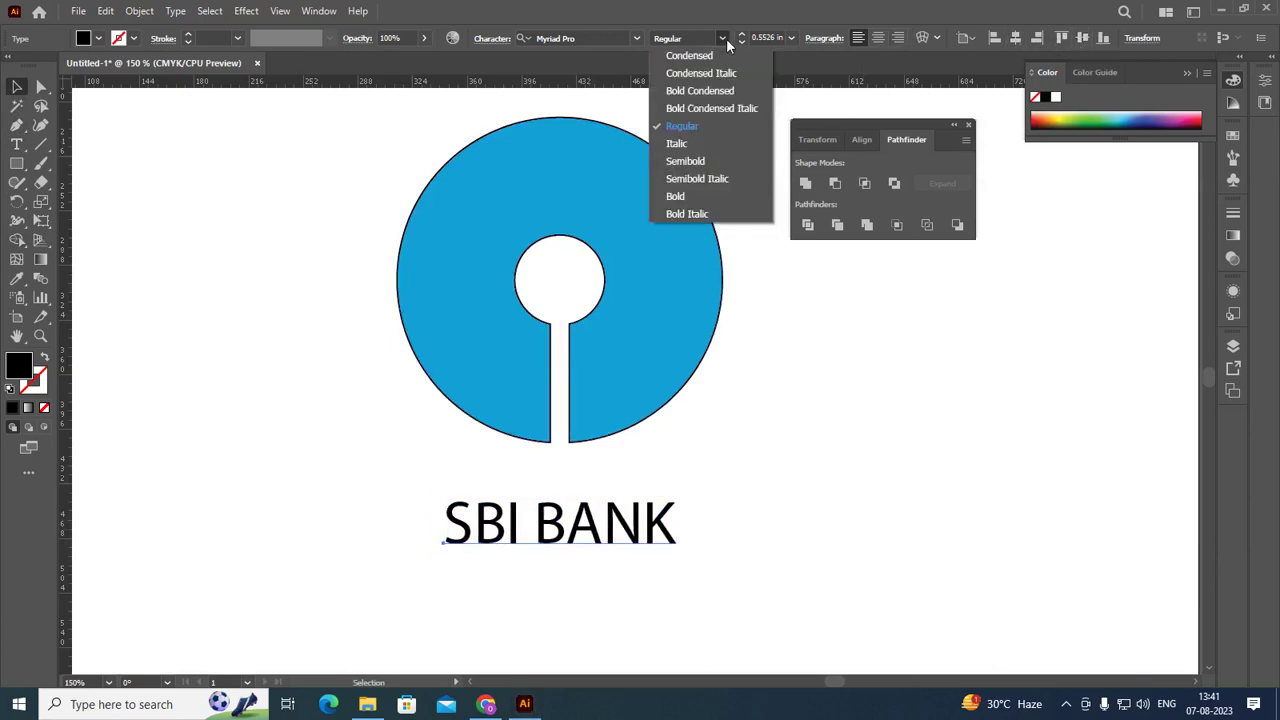
pyautogui.click(690, 194)
pyautogui.click(857, 445)
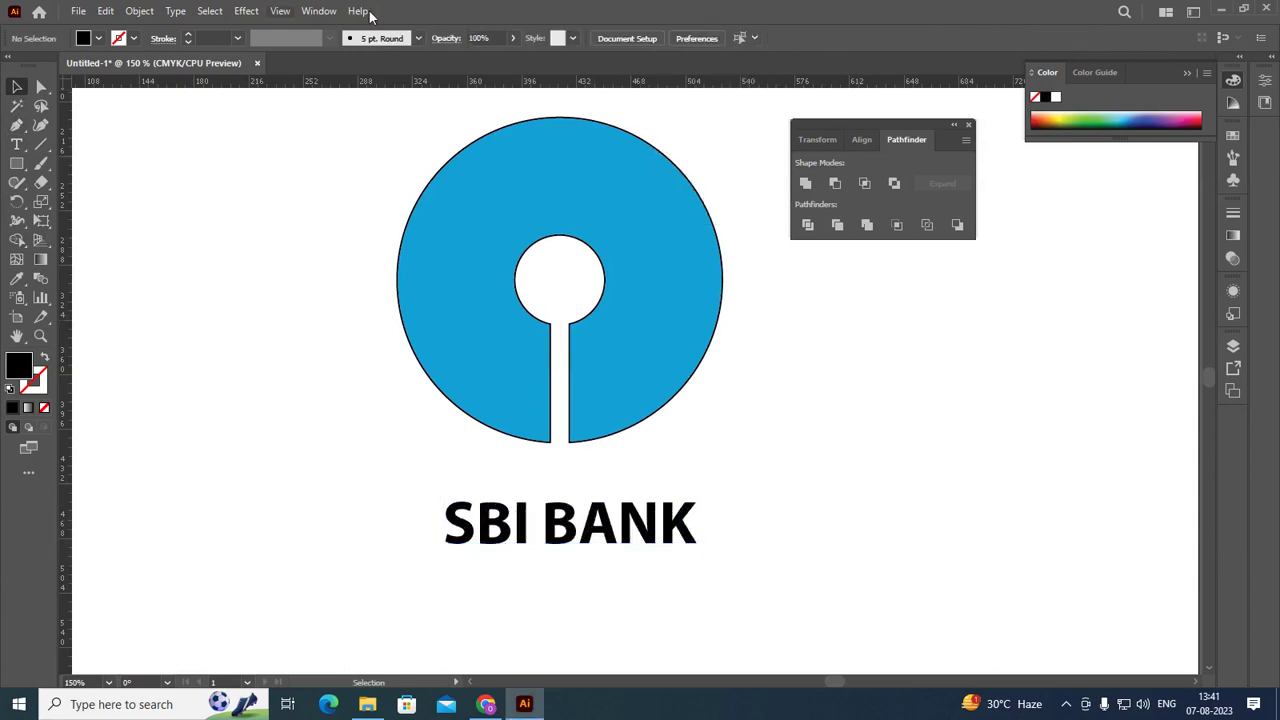
pyautogui.hotkey('ctrl', 'z')
pyautogui.hotkey('ctrl', 'z')
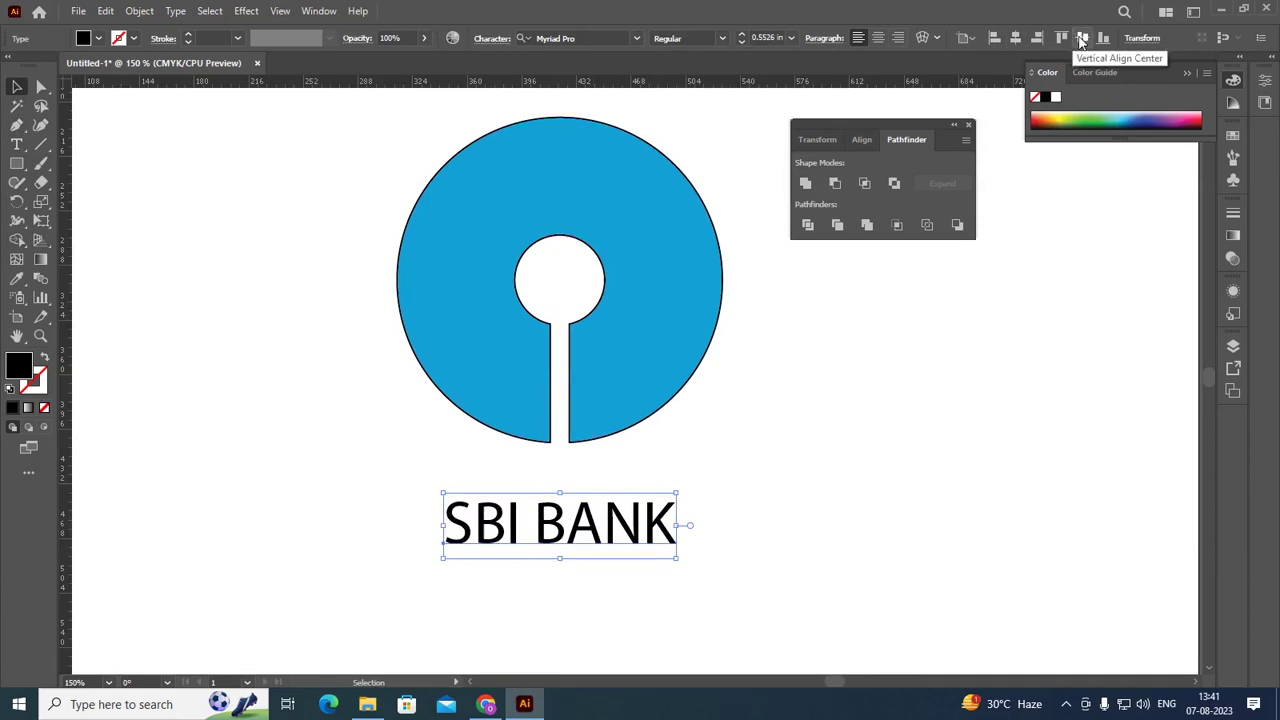
# Step: Enlarge SBI BANK further to about 0.8718 in and shrink the blue logo slightly
pyautogui.click(434, 606)
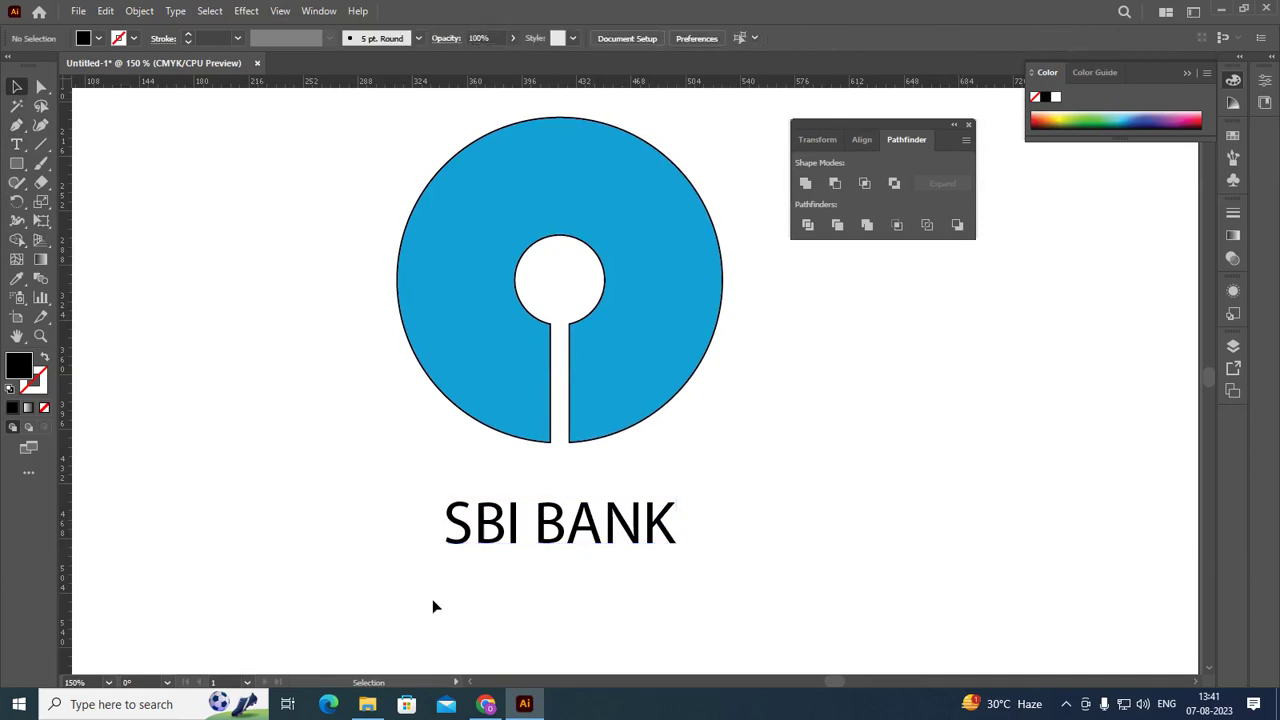
pyautogui.click(605, 550)
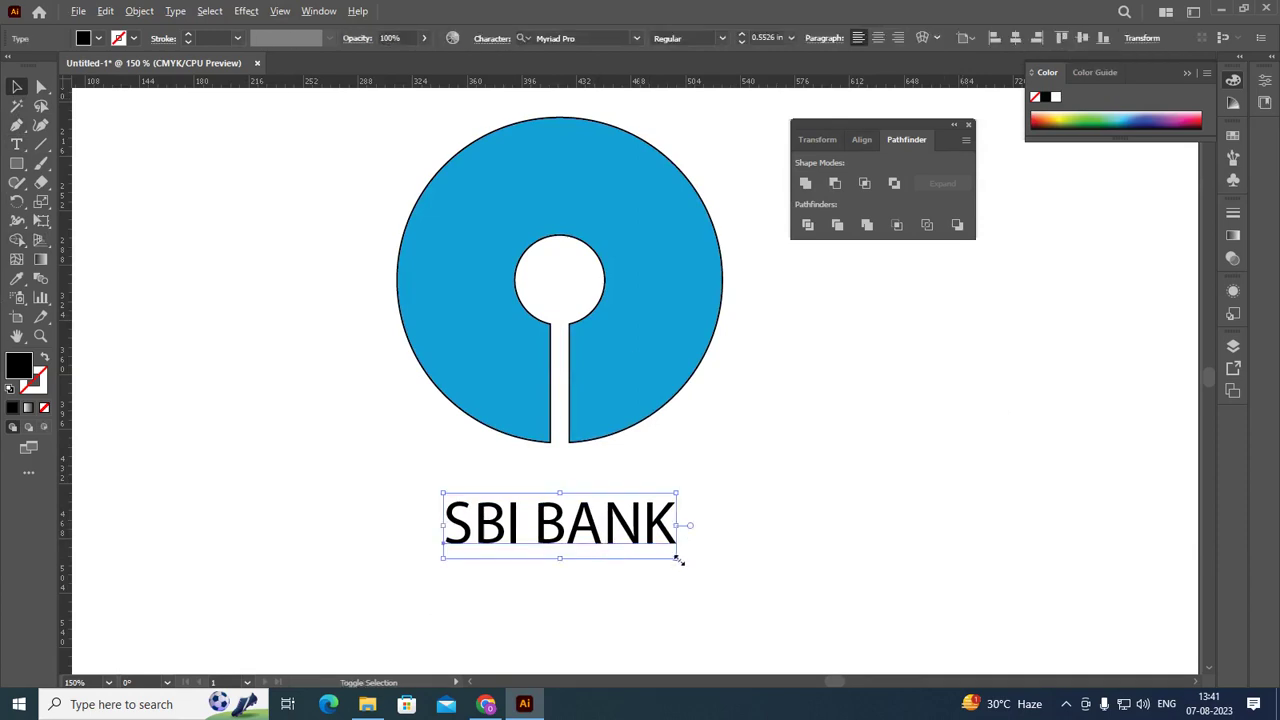
pyautogui.moveTo(680, 561); pyautogui.dragTo(955, 585)
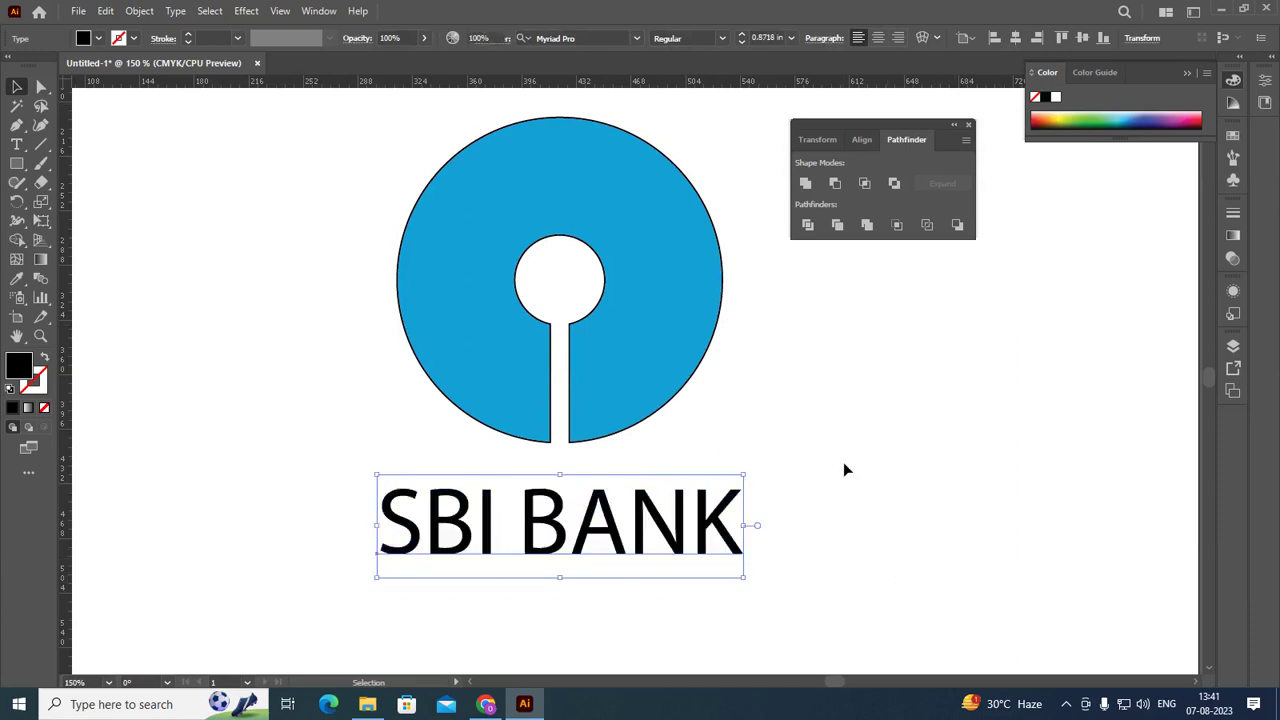
pyautogui.click(800, 438)
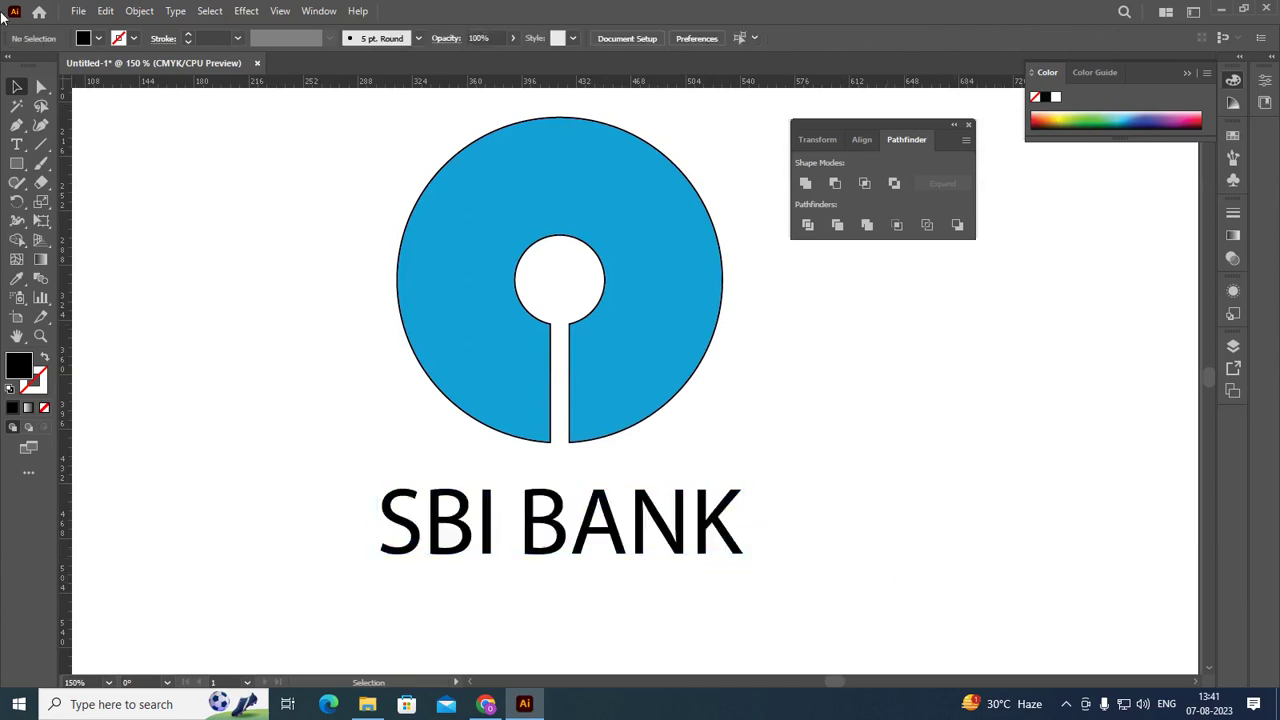
pyautogui.click(675, 396)
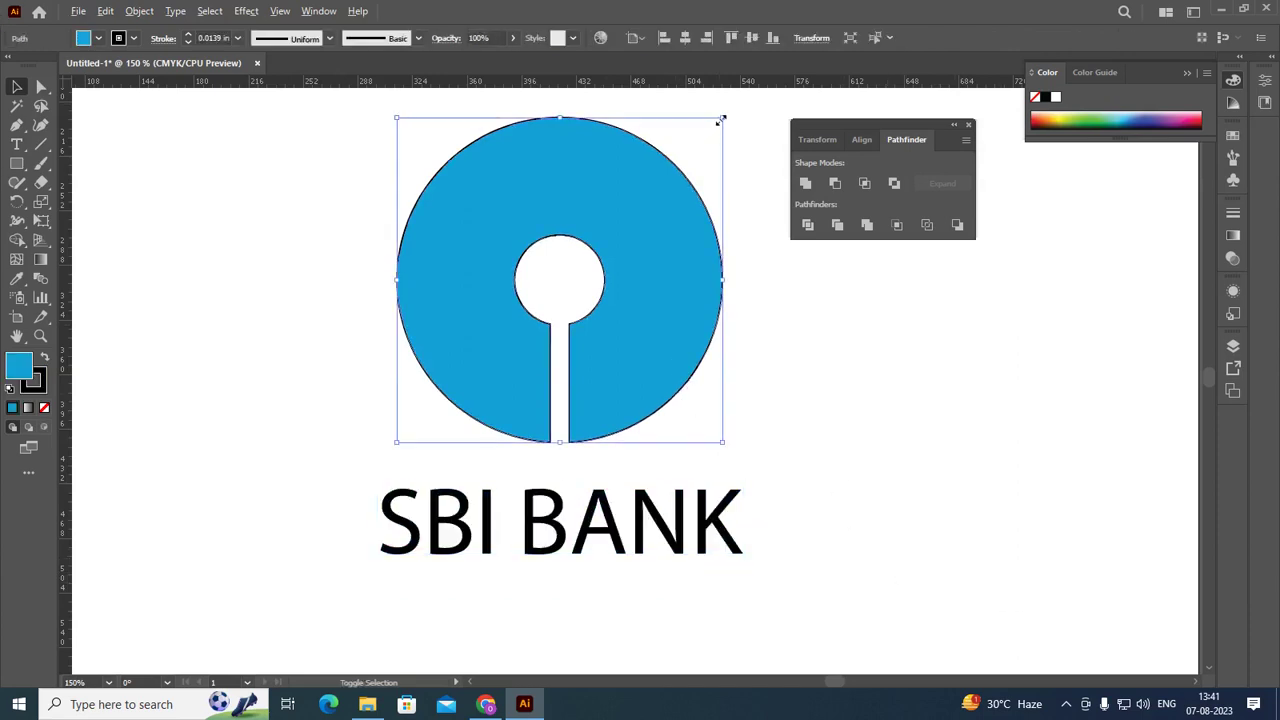
pyautogui.moveTo(715, 130); pyautogui.dragTo(708, 132)
pyautogui.click(587, 471)
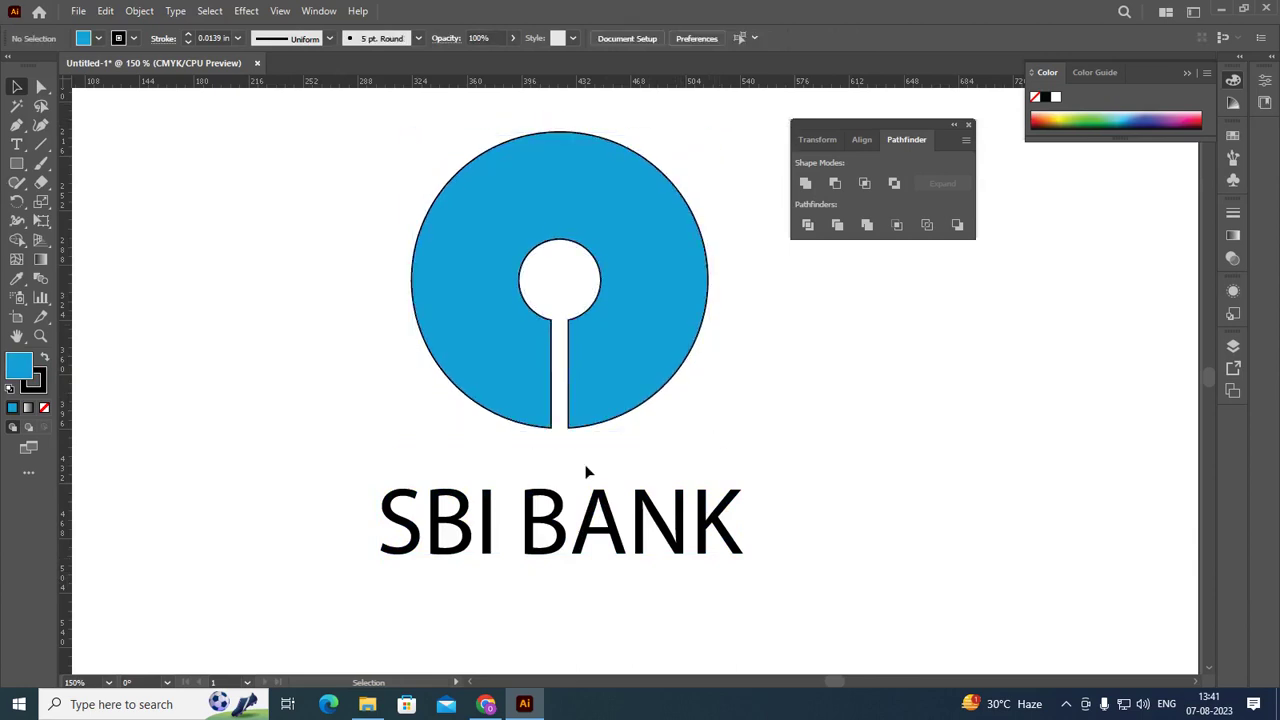
pyautogui.click(586, 550)
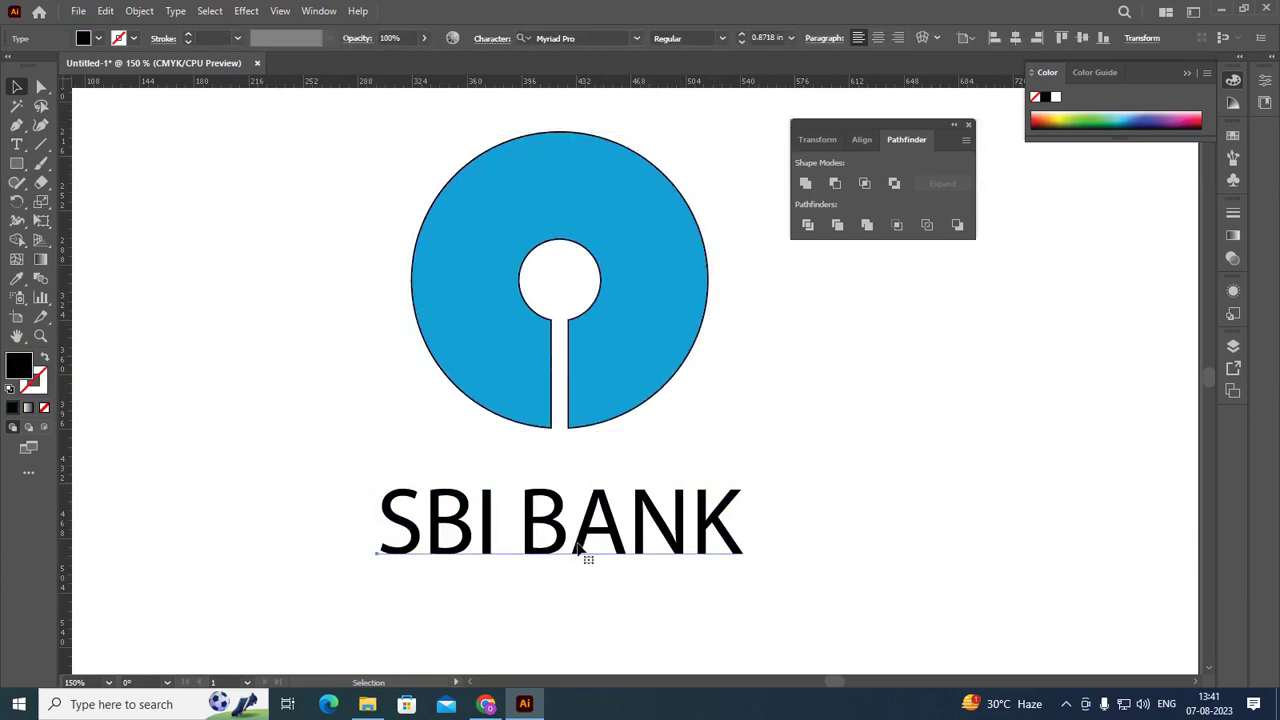
# Step: Zoom out and move the SBI logo and its caption off the artboard's left side
pyautogui.keyDown('shift'); pyautogui.click(590, 426); pyautogui.keyUp('shift')
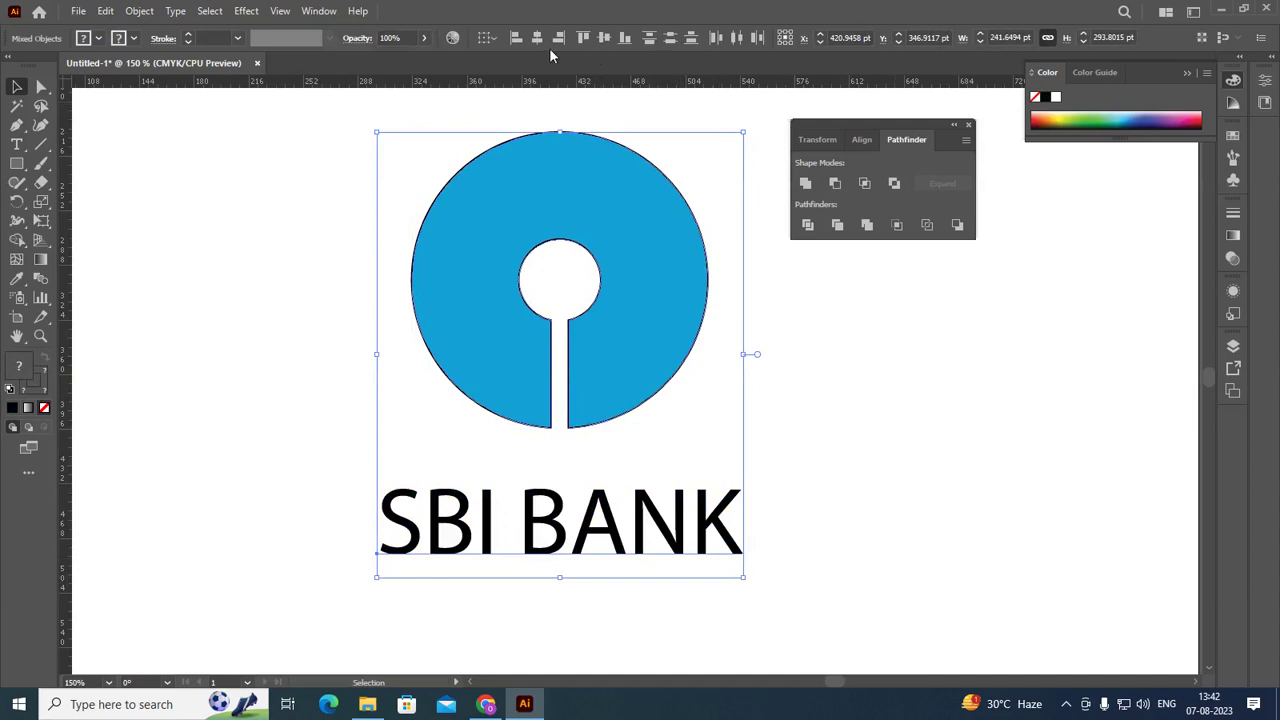
pyautogui.click(492, 45)
pyautogui.click(876, 370)
pyautogui.hotkey('ctrl', '-')
pyautogui.hotkey('ctrl', '-')
pyautogui.hotkey('ctrl', '-')
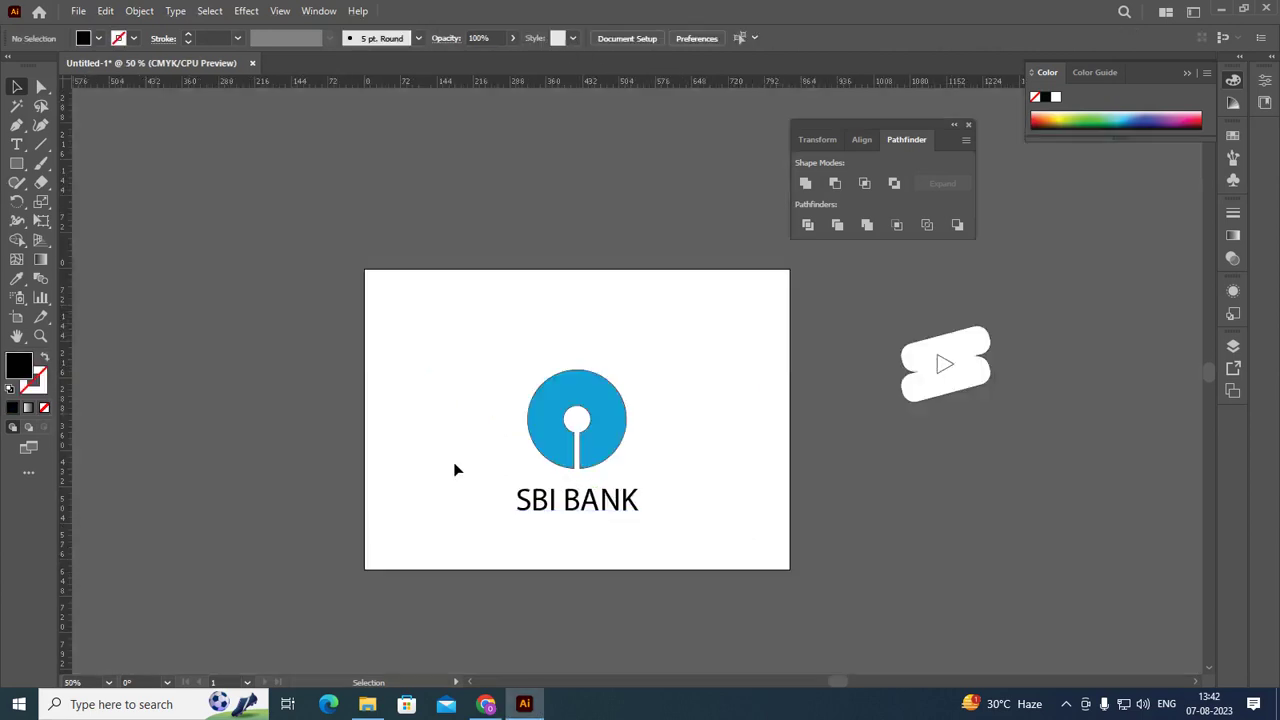
pyautogui.moveTo(459, 237); pyautogui.dragTo(697, 596)
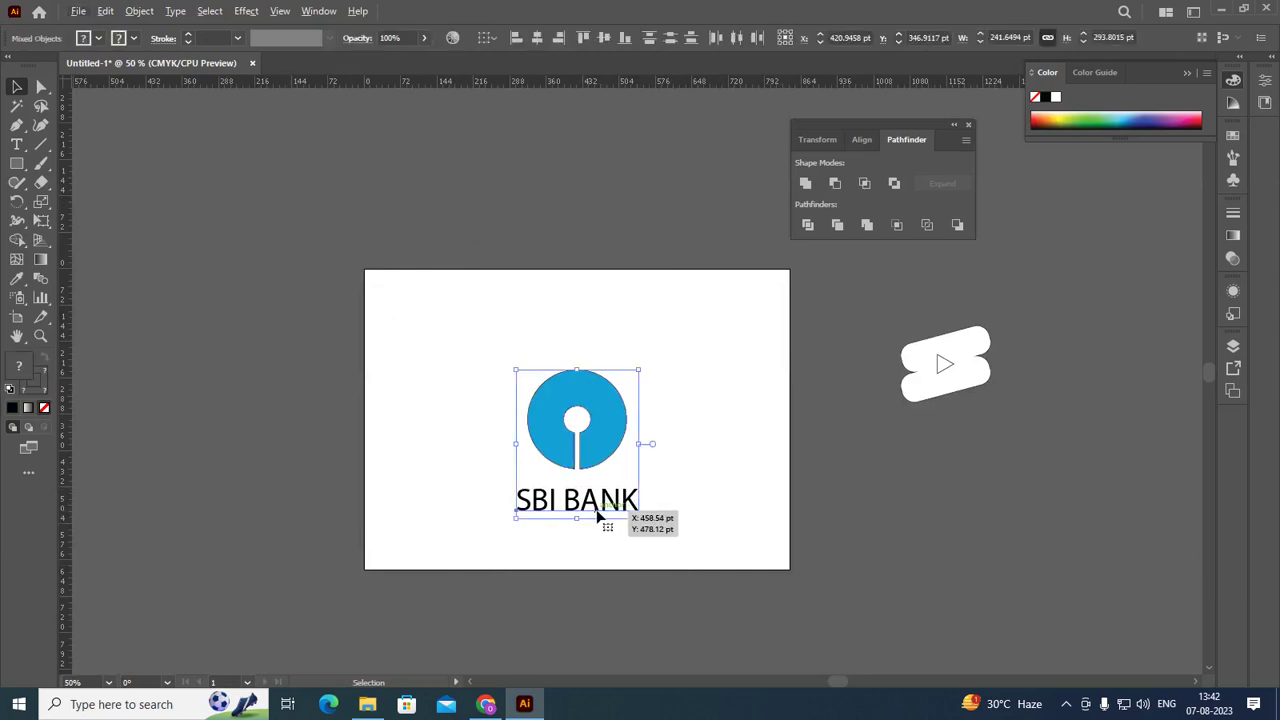
pyautogui.moveTo(597, 510); pyautogui.dragTo(277, 475)
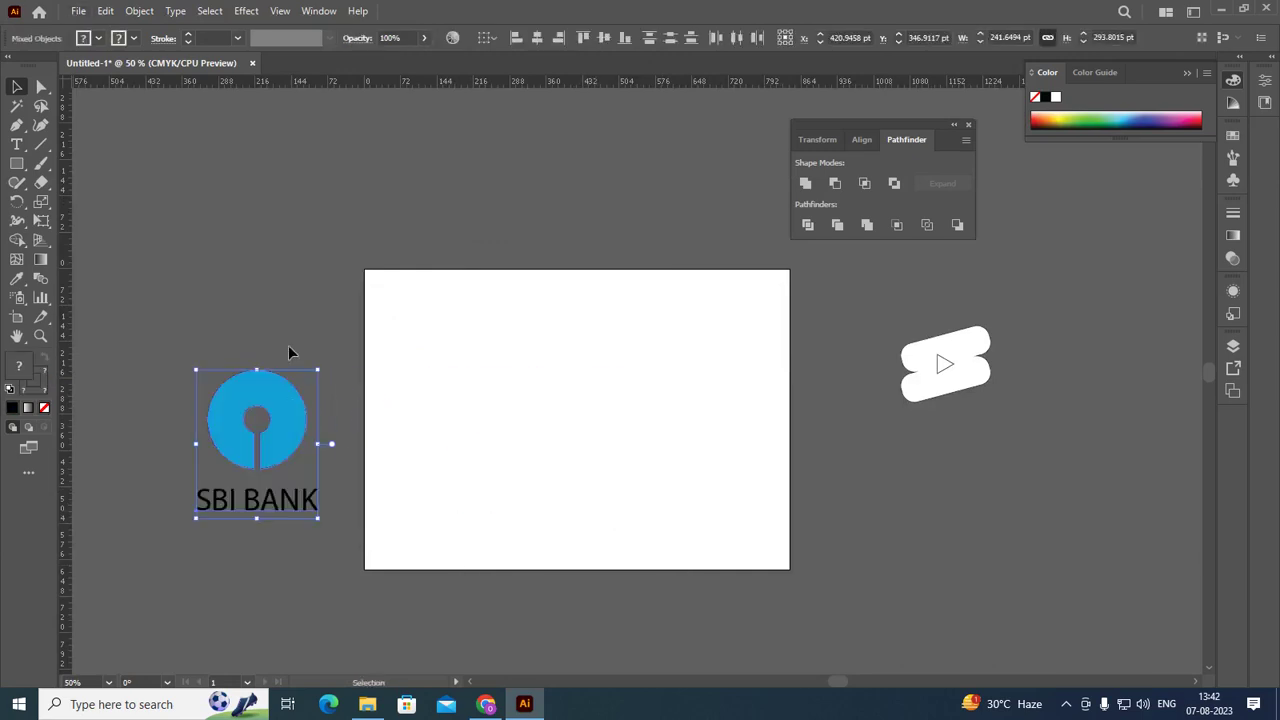
pyautogui.click(293, 346)
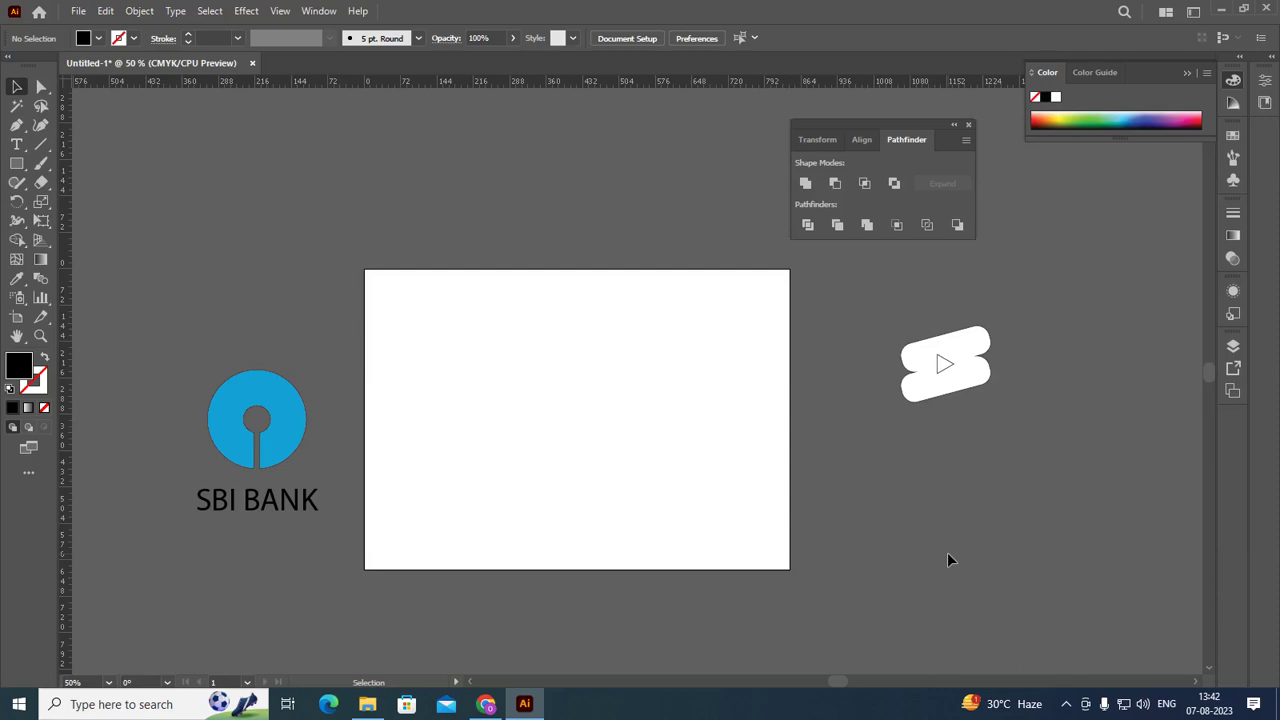
# Step: Drag the YouTube Shorts icon from beside the artboard onto its left side
pyautogui.moveTo(1062, 300); pyautogui.dragTo(883, 442)
pyautogui.moveTo(883, 443); pyautogui.dragTo(874, 451)
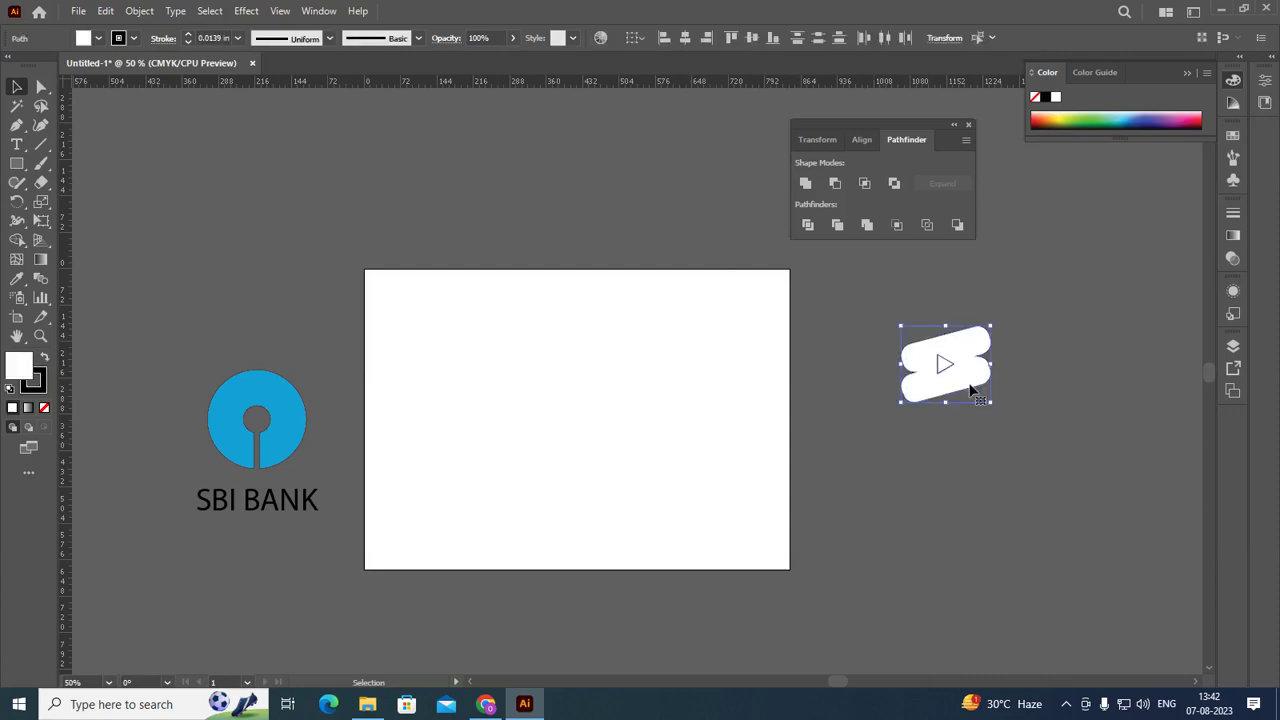
pyautogui.moveTo(965, 391)
pyautogui.mouseDown()
pyautogui.moveTo(480, 435)
pyautogui.moveTo(524, 429)
pyautogui.mouseUp()
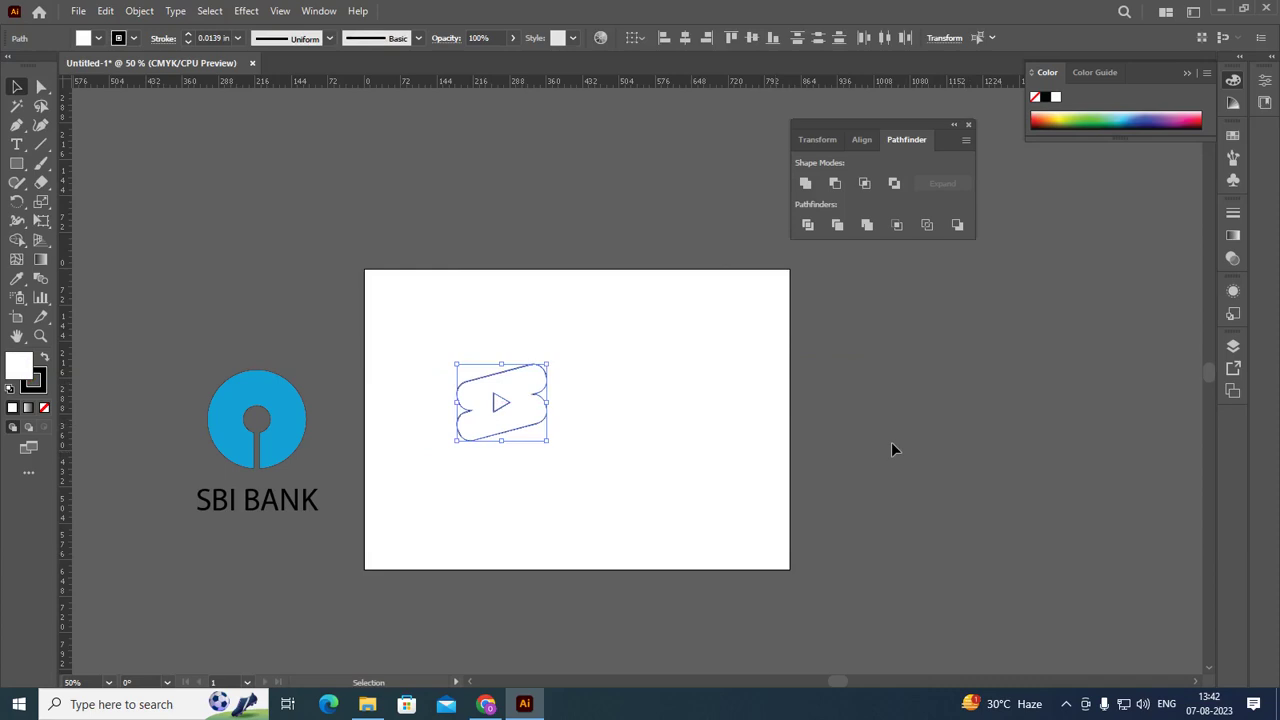
pyautogui.click(945, 438)
pyautogui.scroll(1, 518, 435)
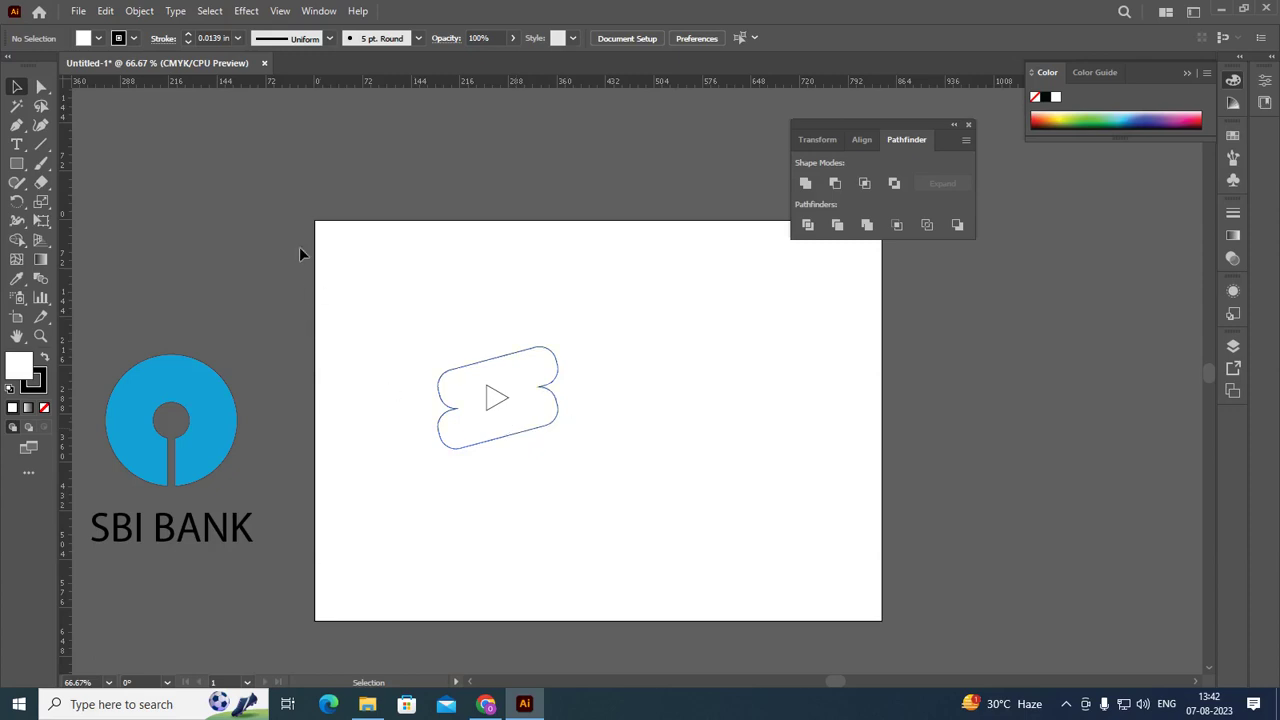
pyautogui.click(16, 144)
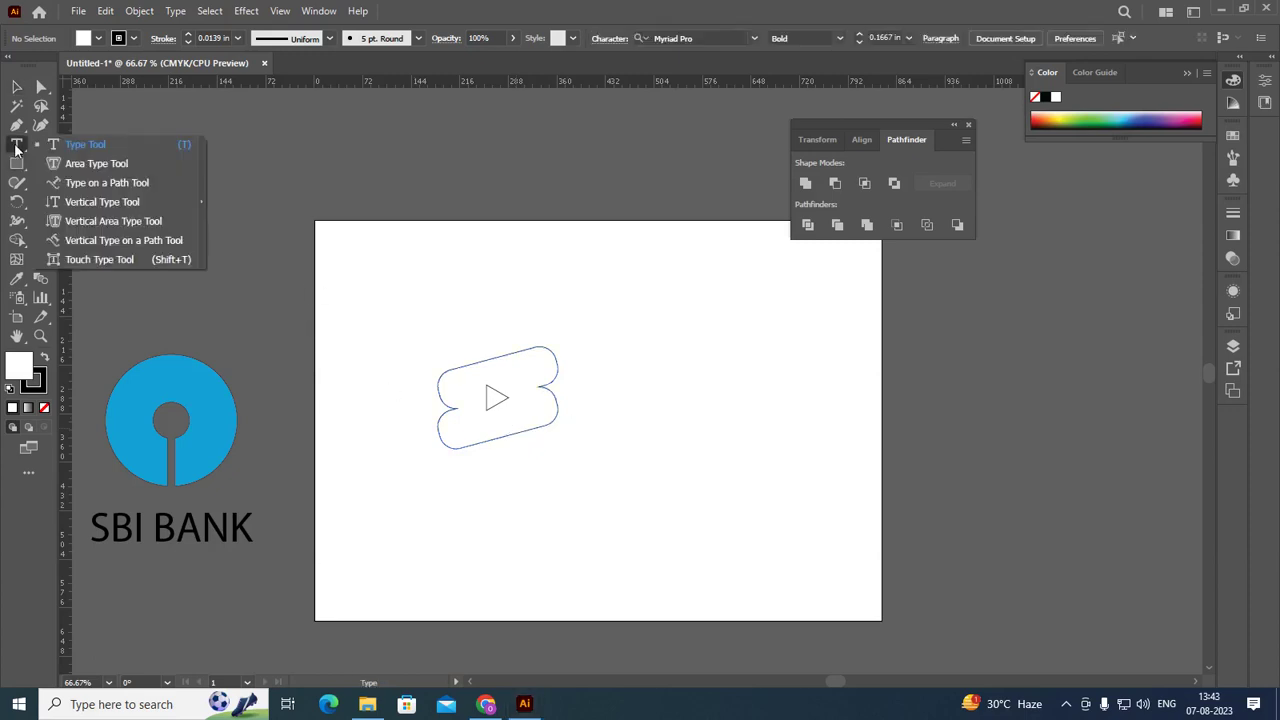
# Step: Add a 'Shorts' text label and centre it horizontally and vertically on the artboard
pyautogui.click(84, 146)
pyautogui.click(431, 479)
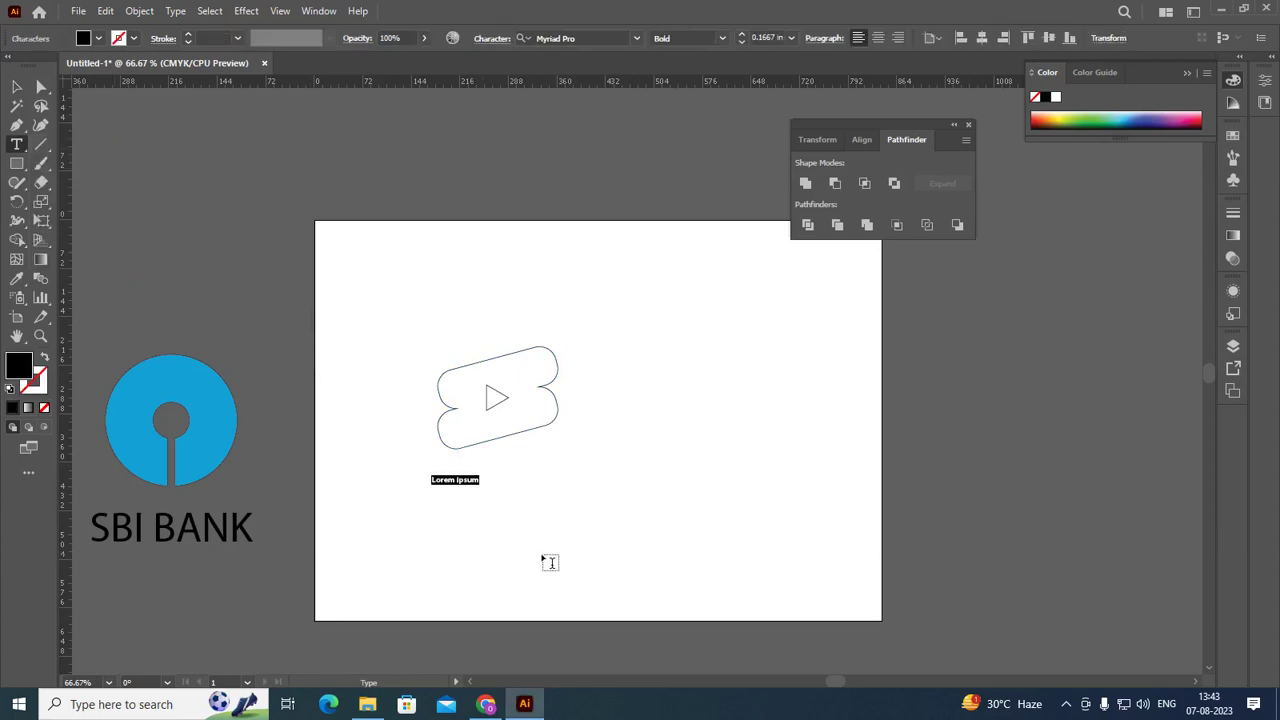
pyautogui.write('s')
pyautogui.write('H')
pyautogui.press('BackSpace')
pyautogui.write('hor')
pyautogui.click(17, 87)
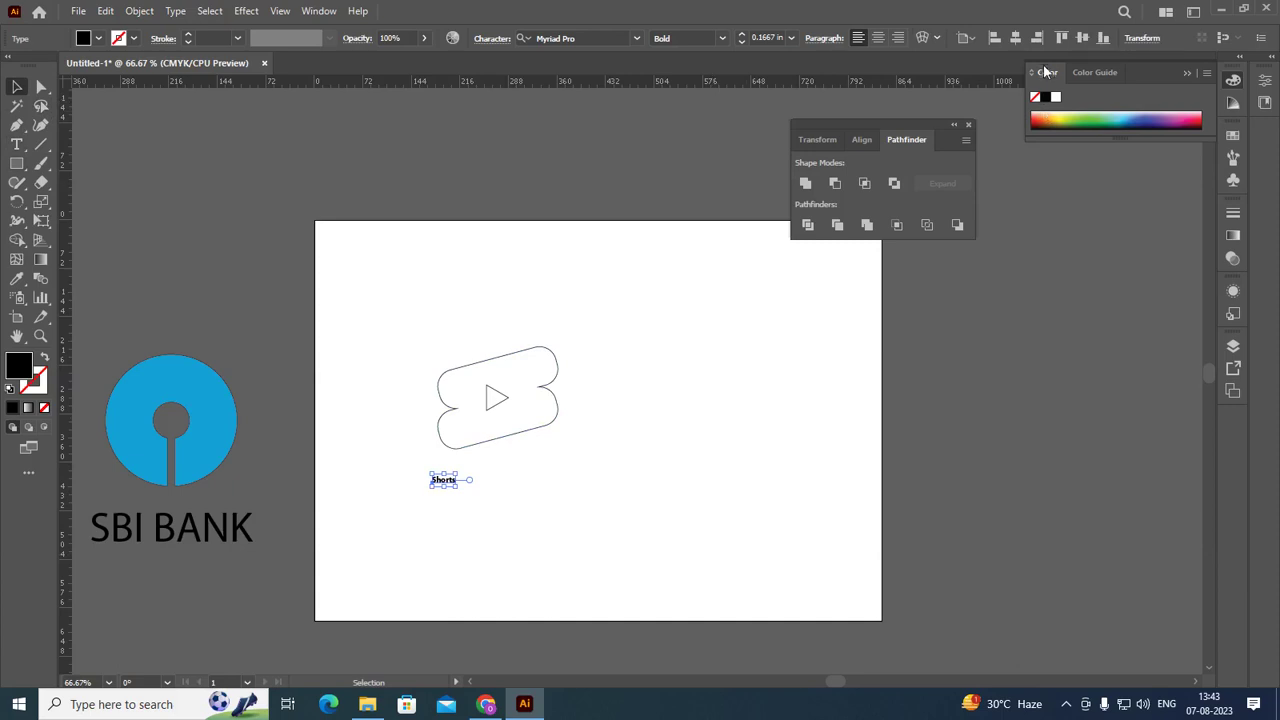
pyautogui.click(1015, 38)
pyautogui.click(1077, 40)
# Step: Marquee-select all parts of the Shorts logo and group them
pyautogui.click(663, 431)
pyautogui.click(556, 427)
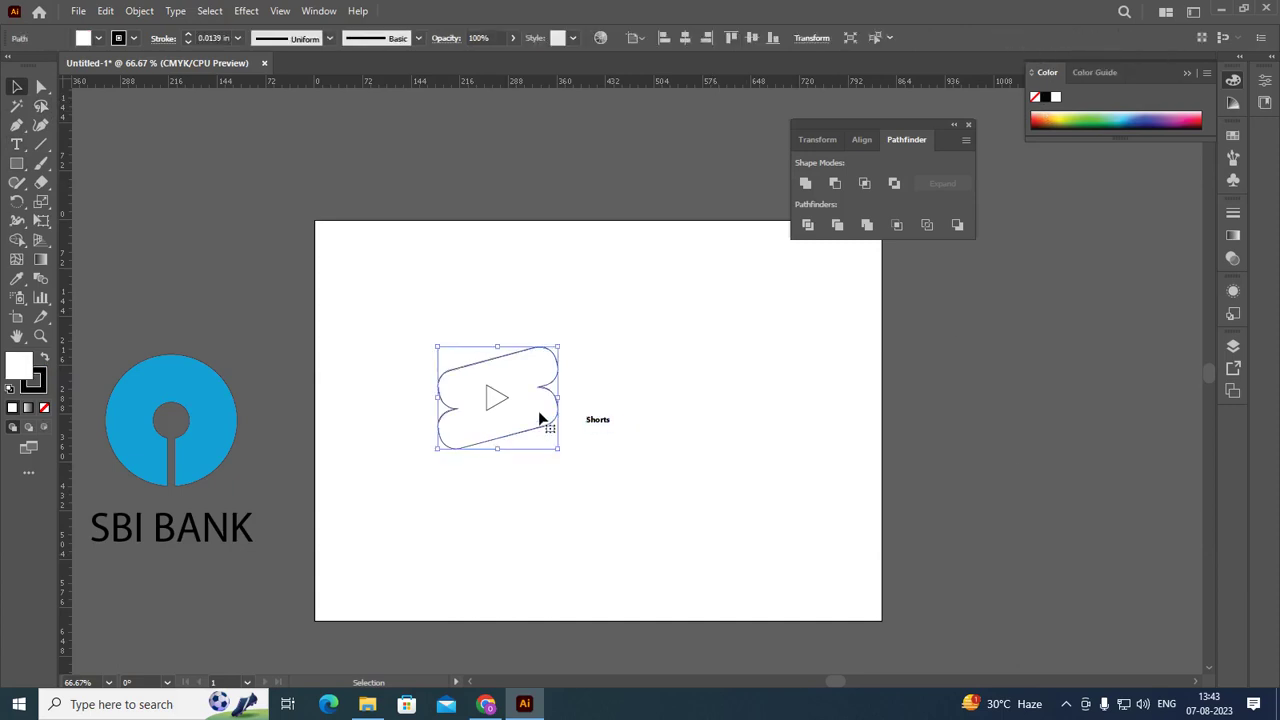
pyautogui.click(623, 388)
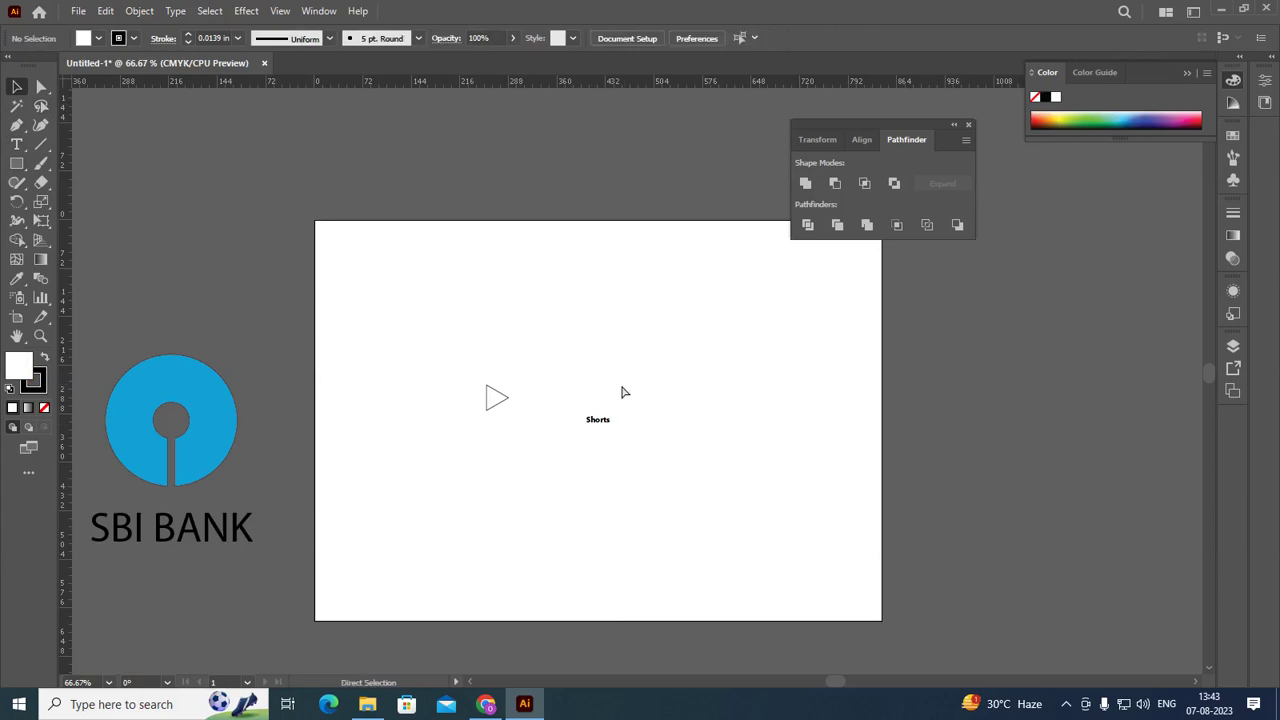
pyautogui.click(559, 401)
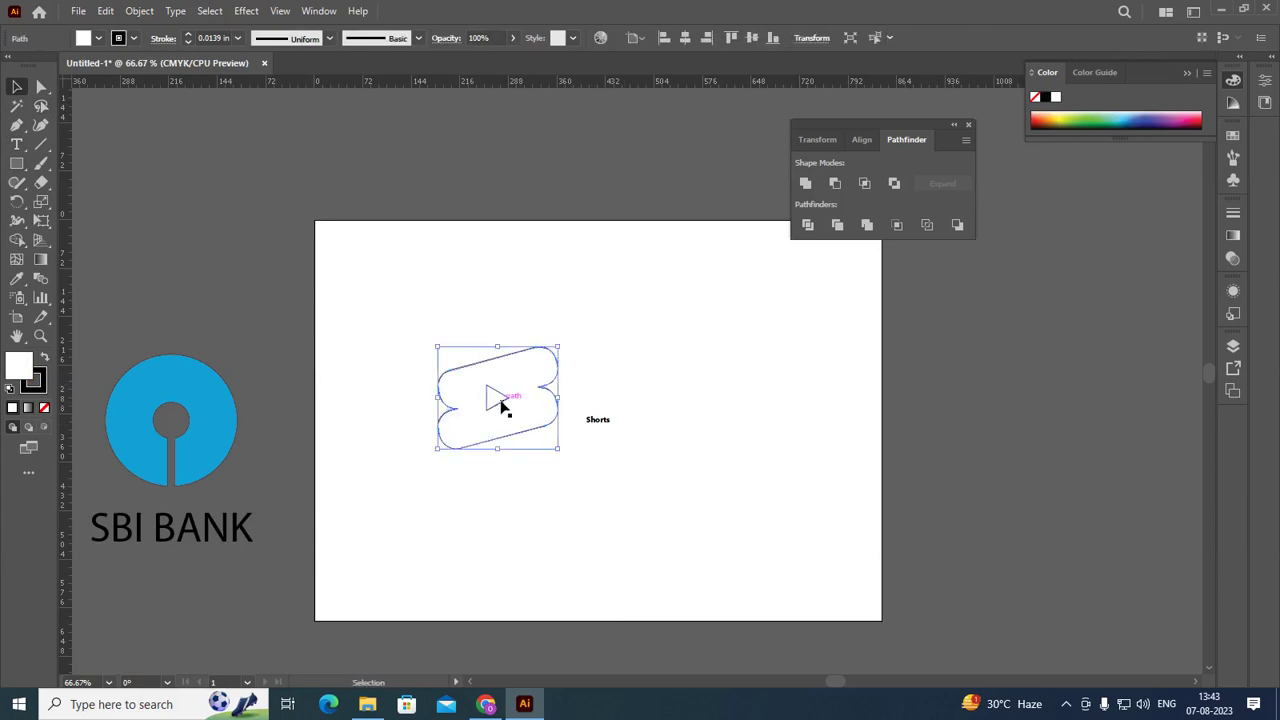
pyautogui.click(500, 303)
pyautogui.moveTo(401, 310); pyautogui.dragTo(575, 493)
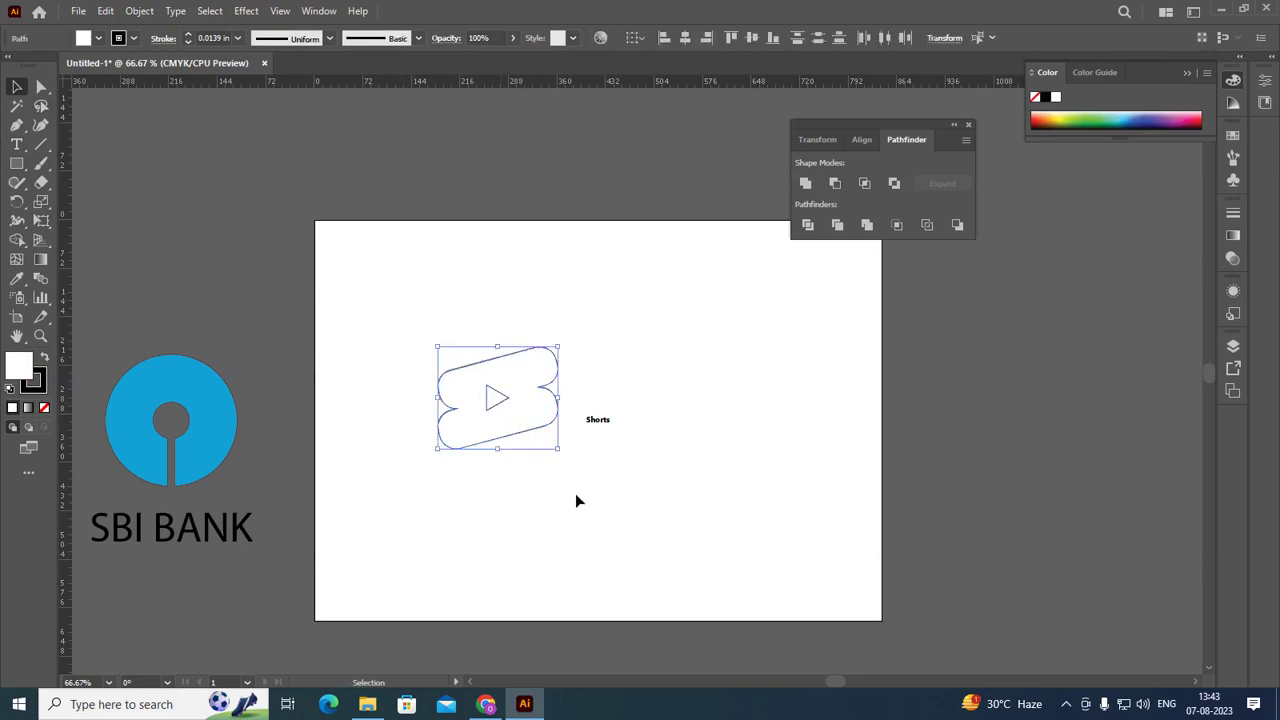
pyautogui.hotkey('ctrl', 'g')
# Step: Centre the grouped Shorts logo horizontally and vertically on the artboard
pyautogui.click(687, 41)
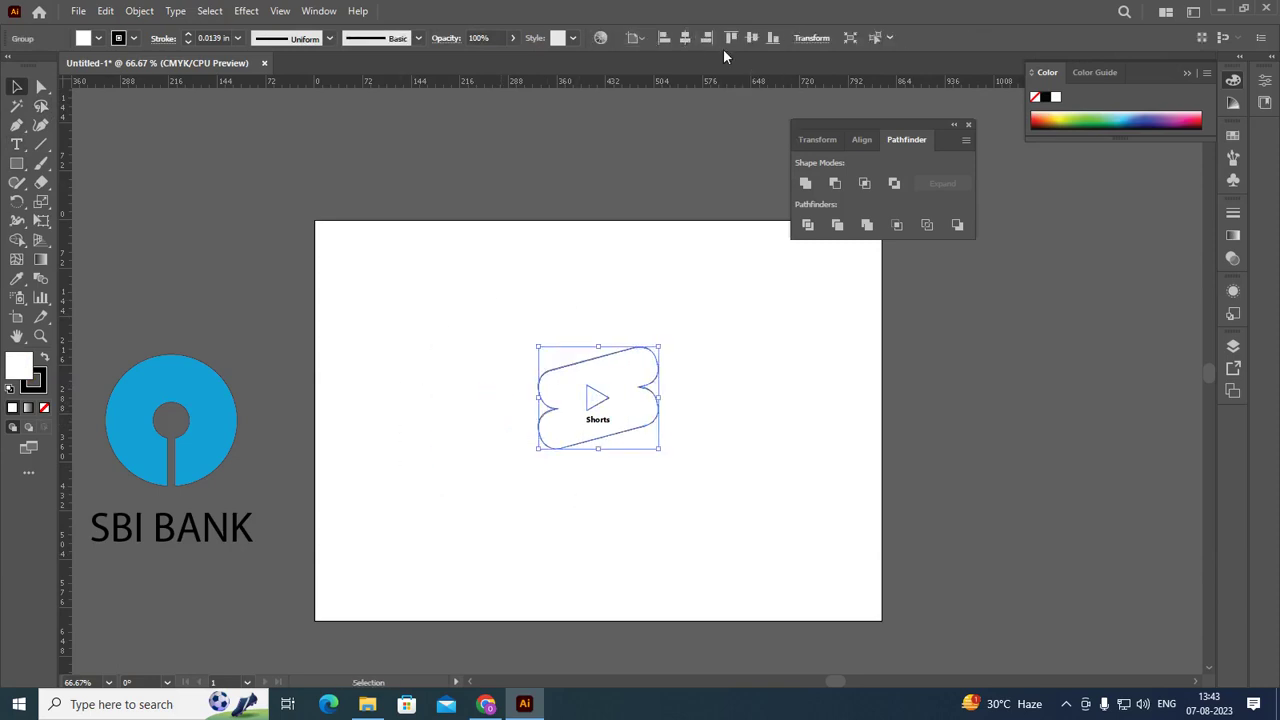
pyautogui.click(750, 40)
pyautogui.click(622, 448)
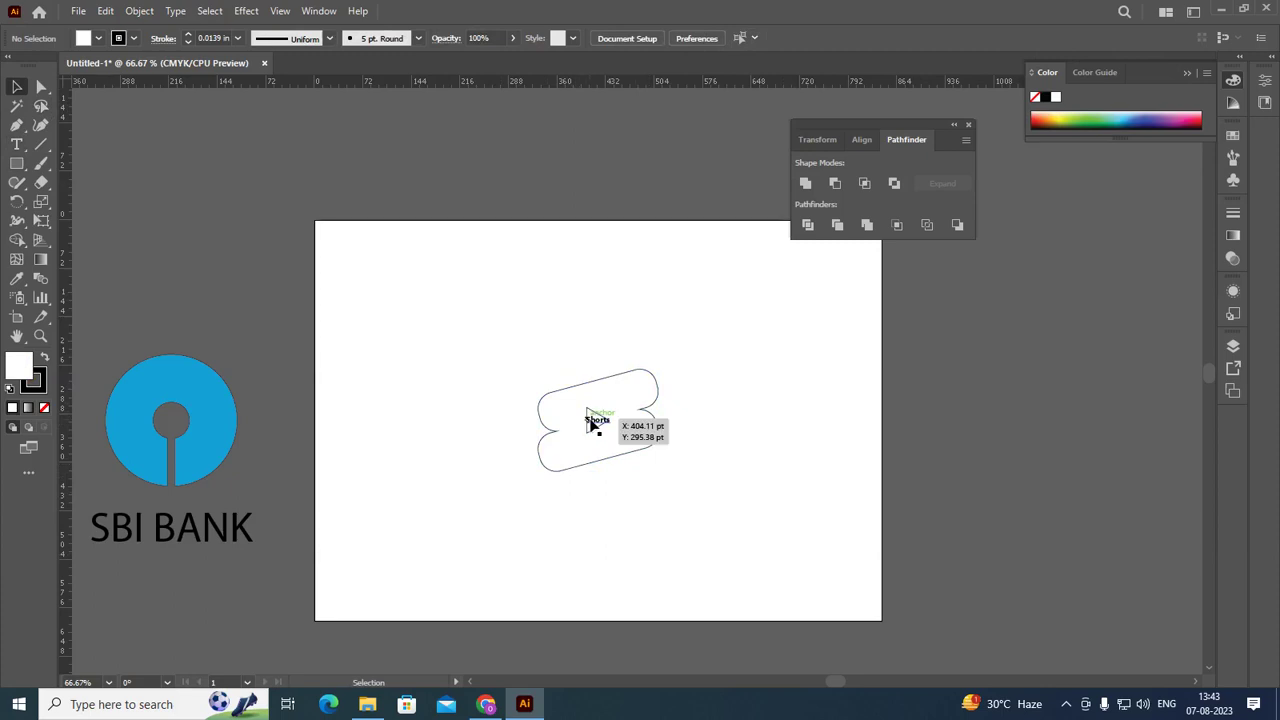
# Step: Move the Shorts text straight below the logo and enlarge it to 0.776 in
pyautogui.moveTo(593, 424); pyautogui.dragTo(590, 490)
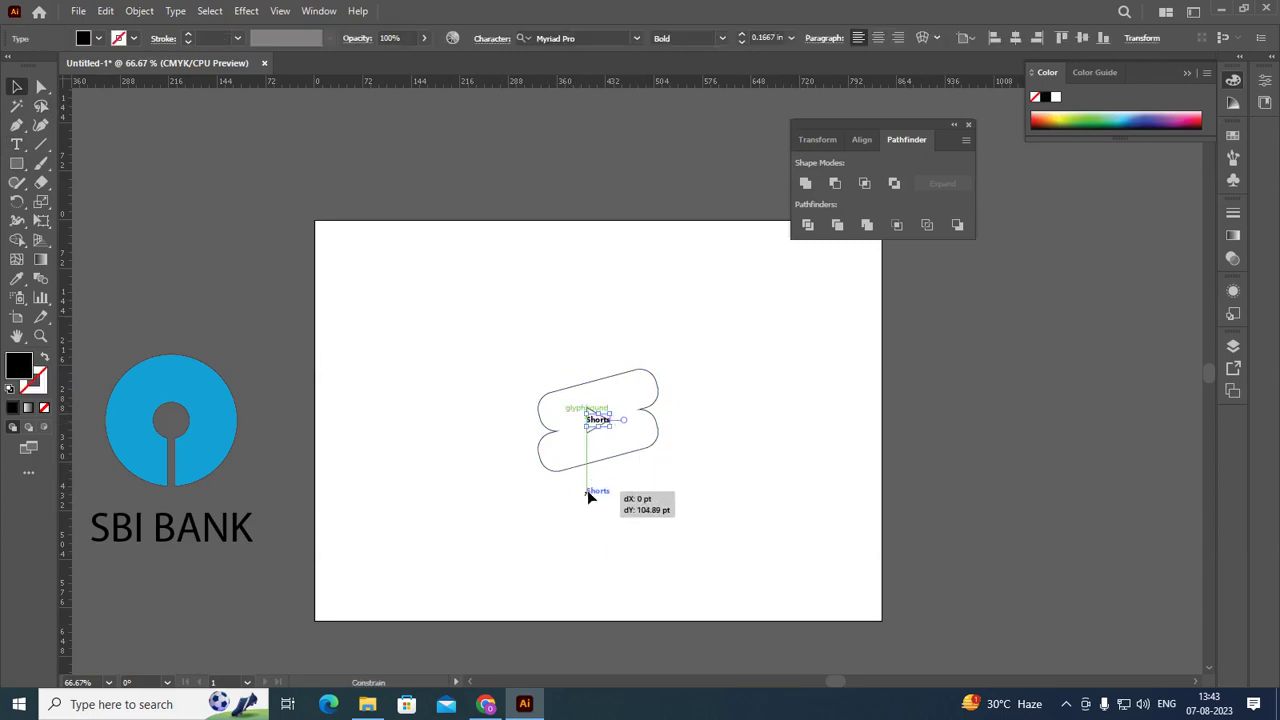
pyautogui.moveTo(590, 490)
pyautogui.mouseDown()
pyautogui.moveTo(596, 507)
pyautogui.moveTo(688, 537)
pyautogui.mouseUp()
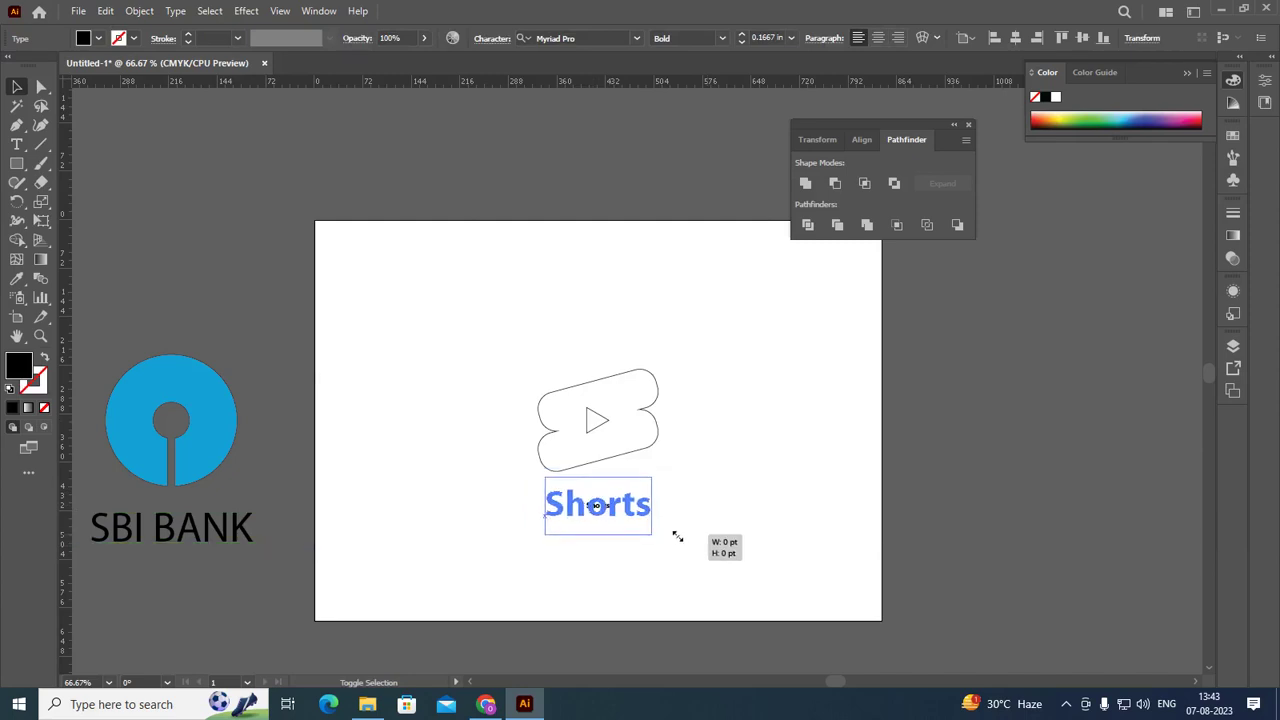
pyautogui.click(703, 518)
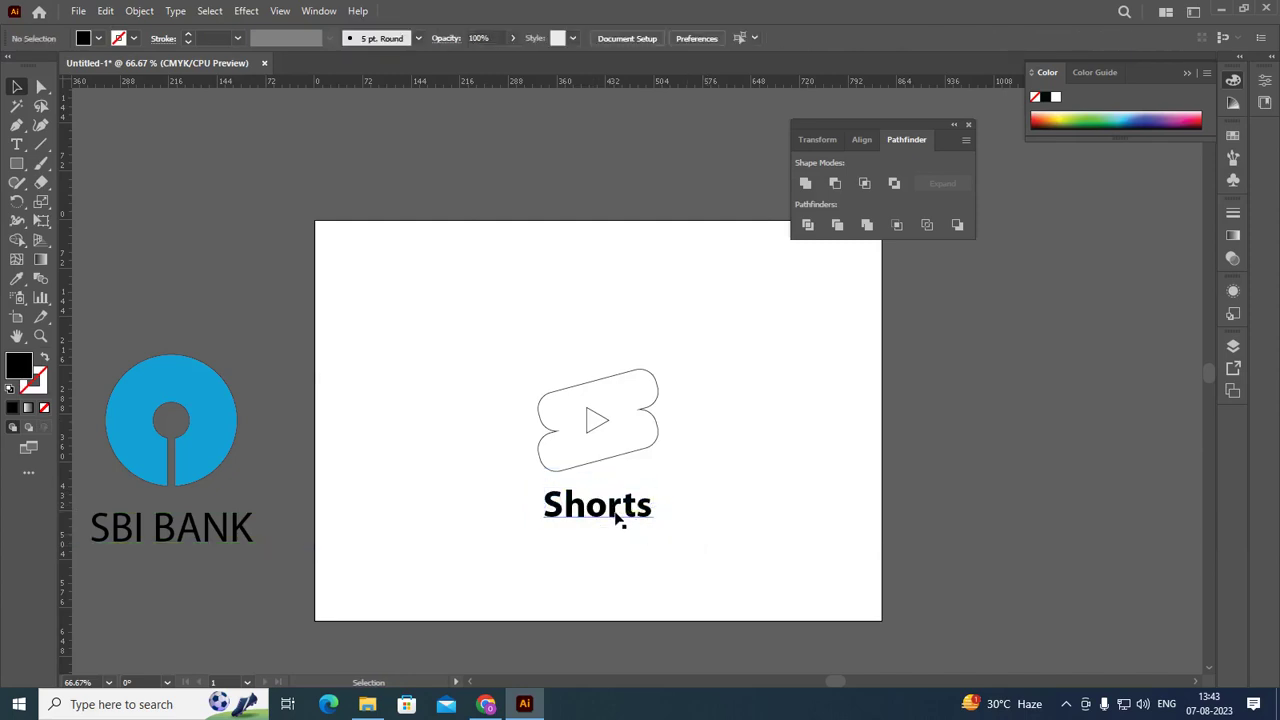
pyautogui.click(615, 513)
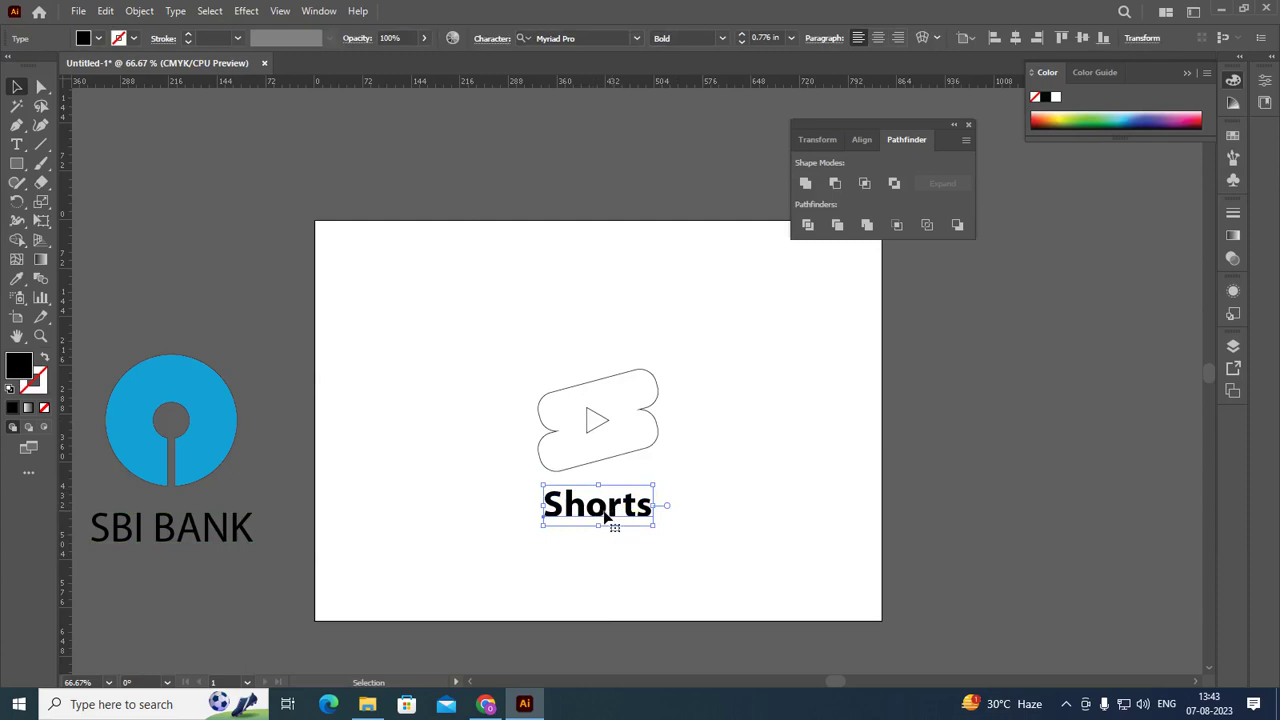
pyautogui.click(715, 490)
# Step: Ungroup the Shorts logo into separate parts
pyautogui.click(595, 424)
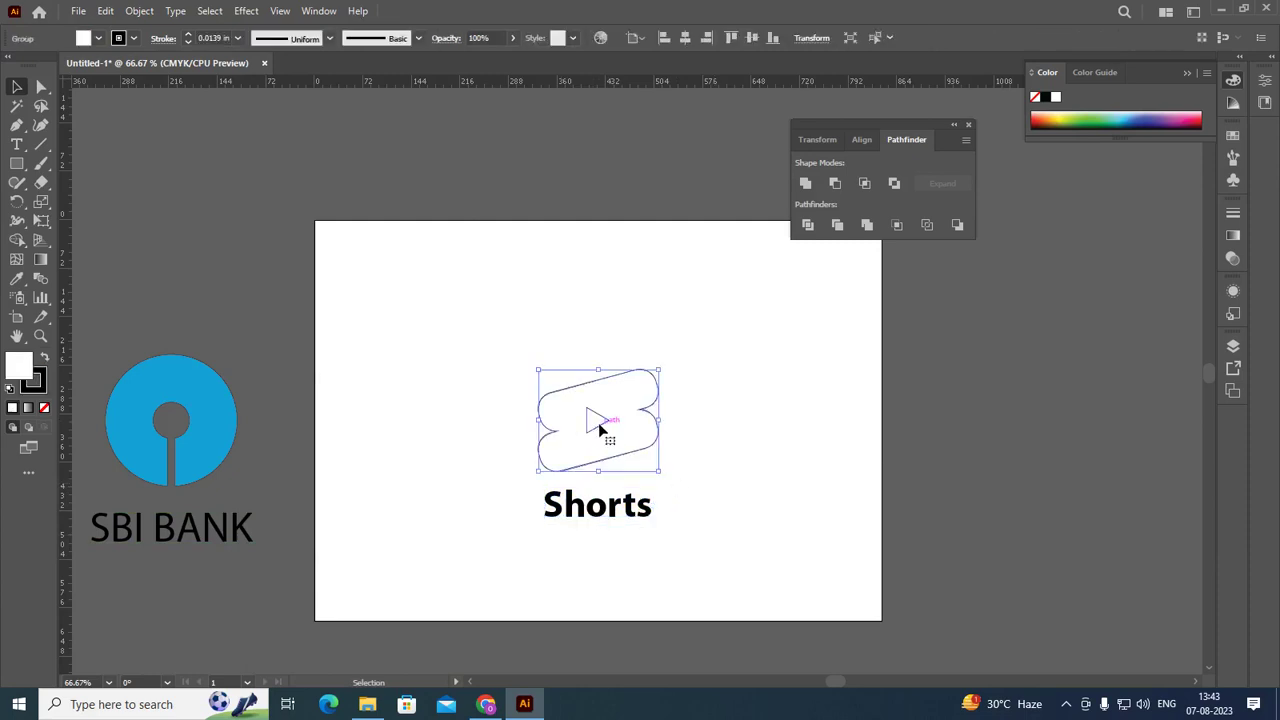
pyautogui.rightClick(598, 428)
pyautogui.click(680, 279)
pyautogui.click(739, 403)
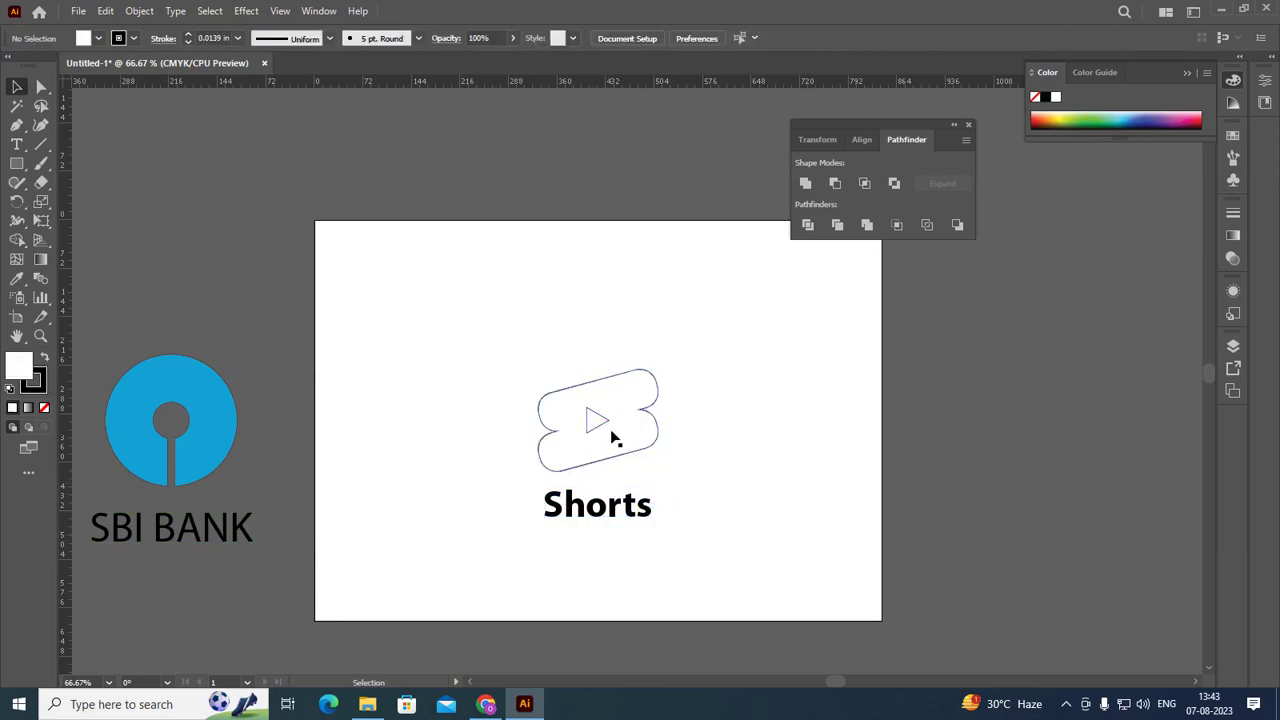
# Step: Fill the play triangle solid black, undoing an accidental enlargement first
pyautogui.click(601, 421)
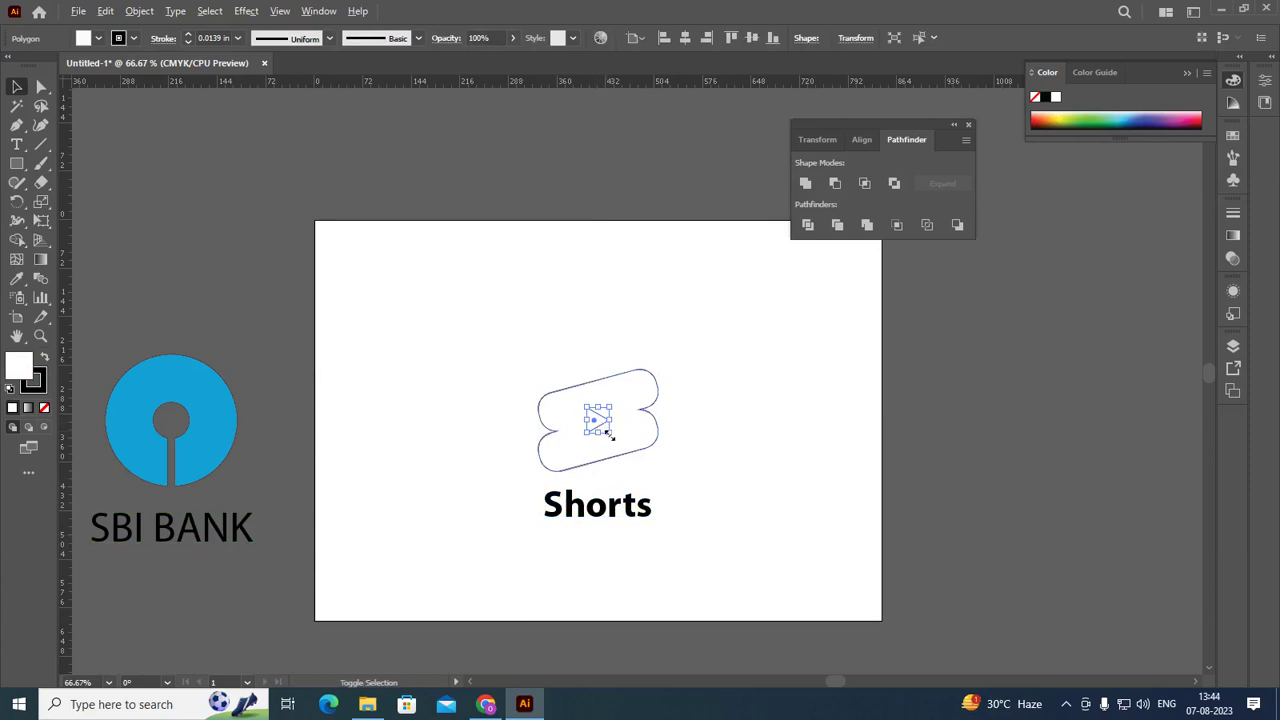
pyautogui.moveTo(609, 432); pyautogui.dragTo(645, 447)
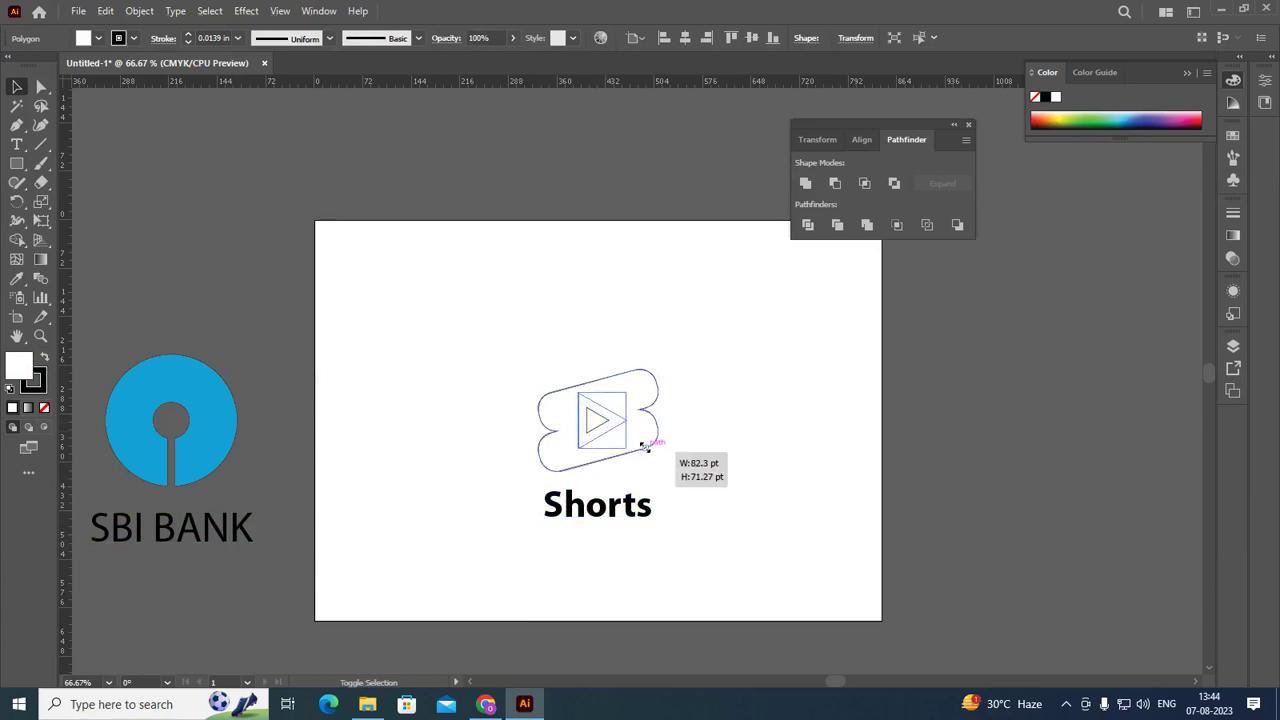
pyautogui.click(734, 452)
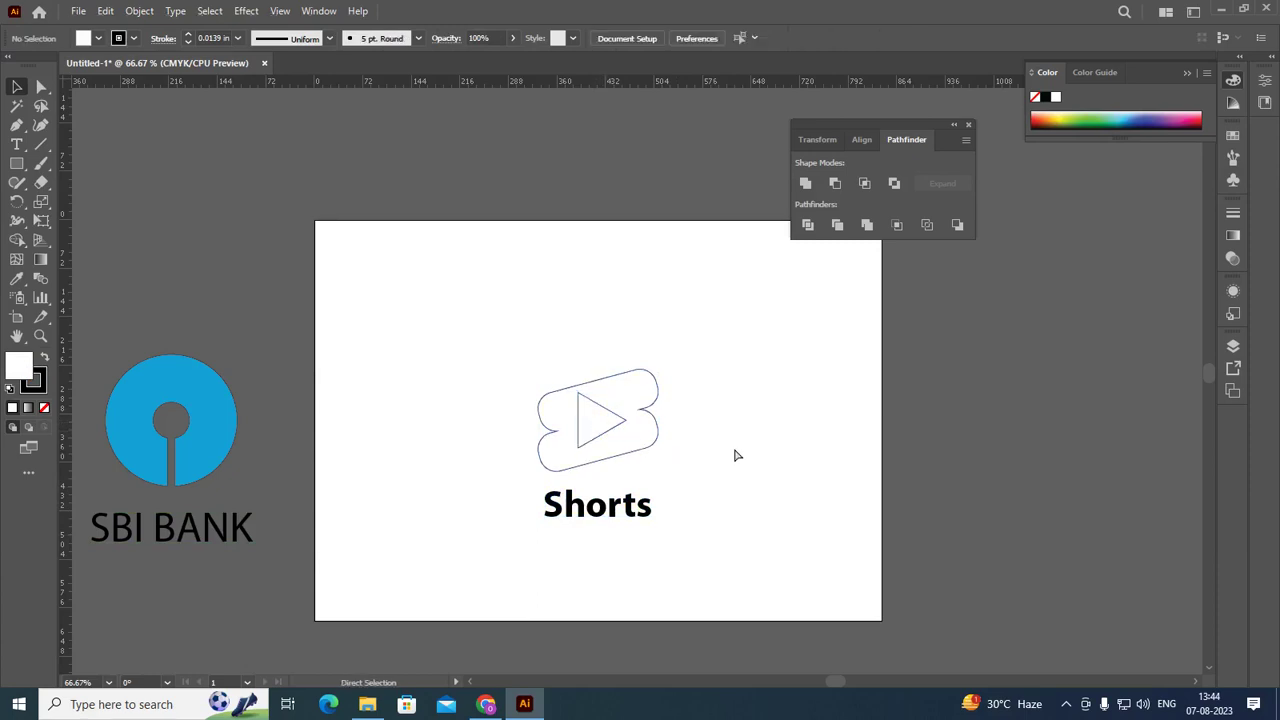
pyautogui.hotkey('ctrl', 'z')
pyautogui.click(733, 455)
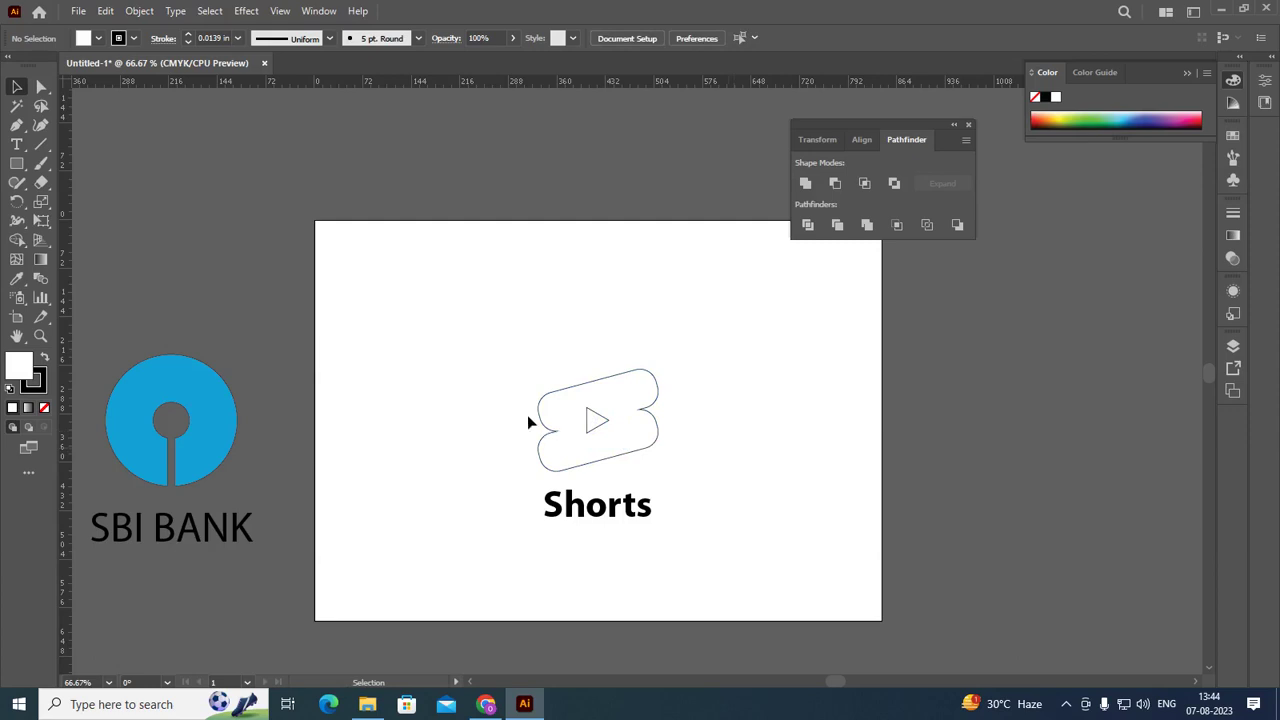
pyautogui.click(603, 421)
pyautogui.hotkey('shift', 'x')
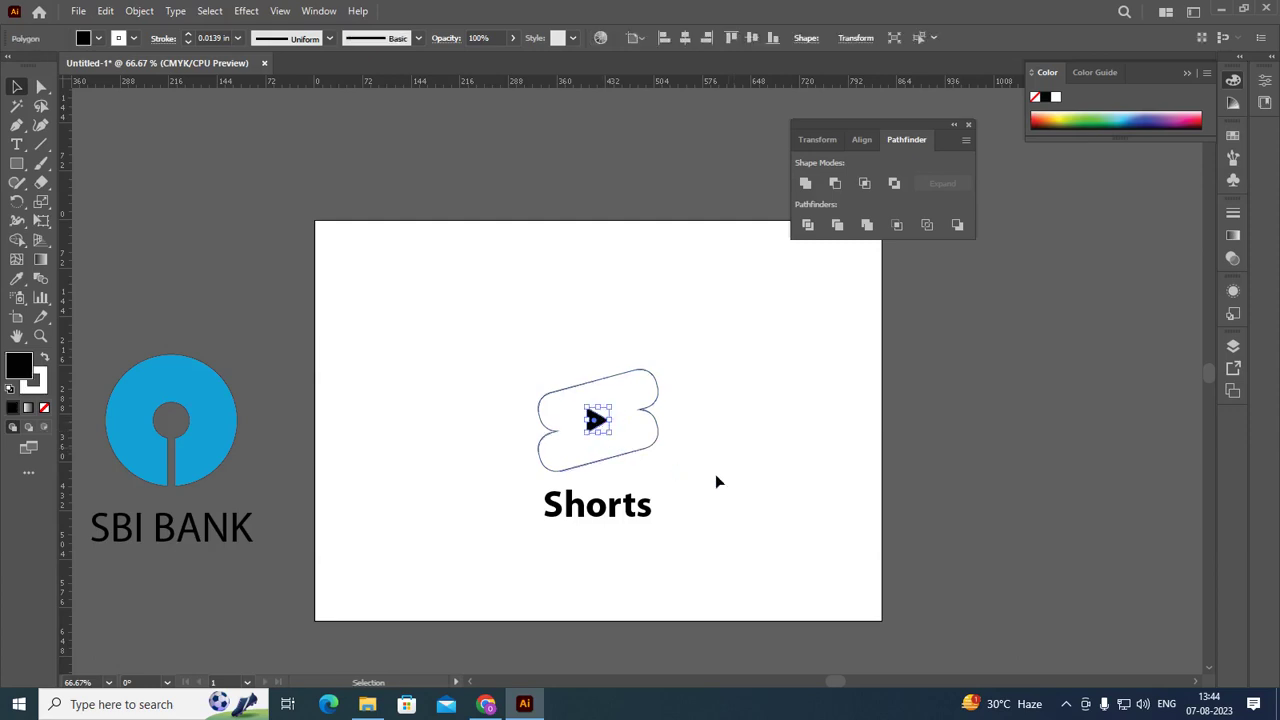
pyautogui.click(771, 482)
# Step: Move the Shorts logo and text together to the artboard's upper left
pyautogui.moveTo(481, 347); pyautogui.dragTo(716, 484)
pyautogui.keyDown('shift'); pyautogui.click(614, 510); pyautogui.keyUp('shift')
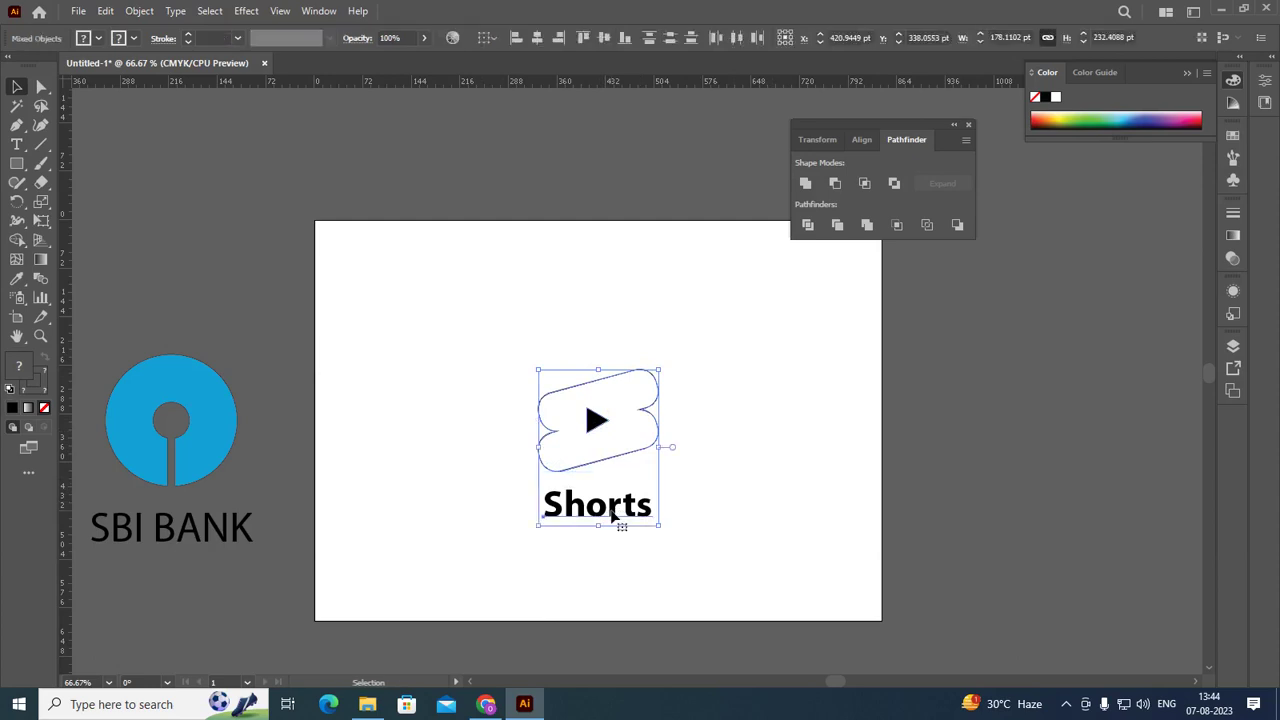
pyautogui.moveTo(614, 510); pyautogui.dragTo(427, 395)
pyautogui.click(515, 350)
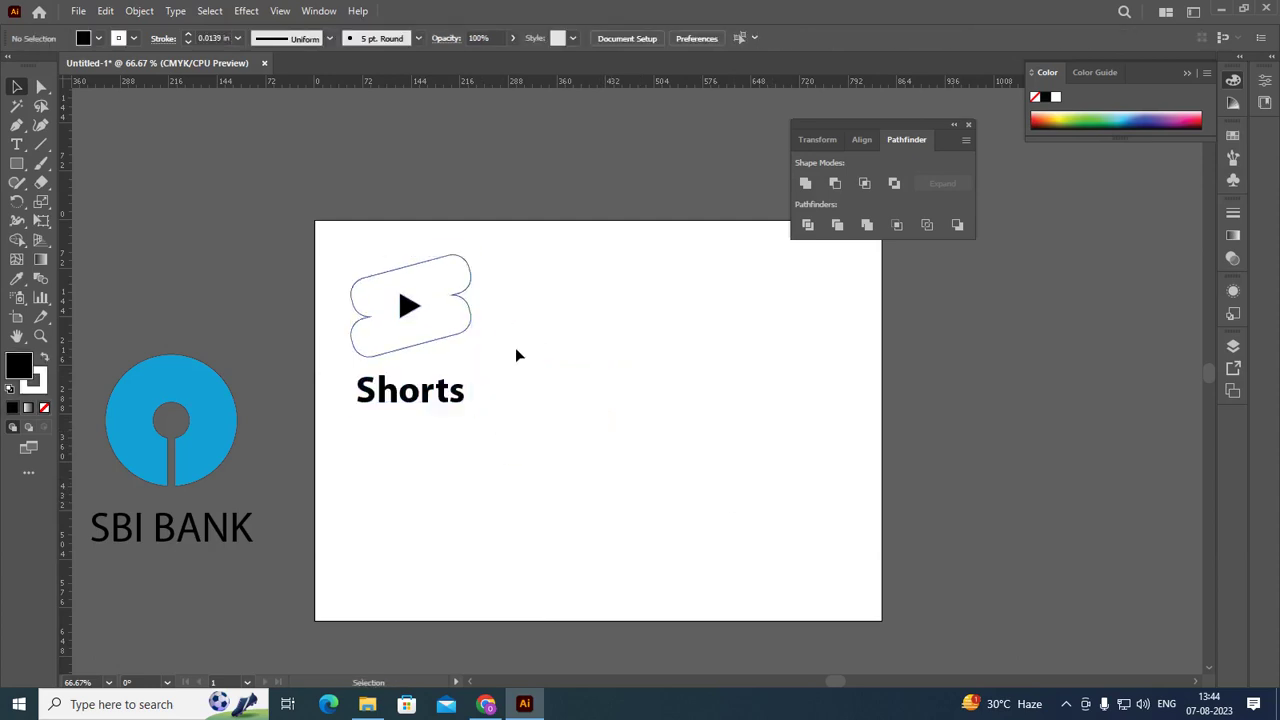
pyautogui.click(13, 166)
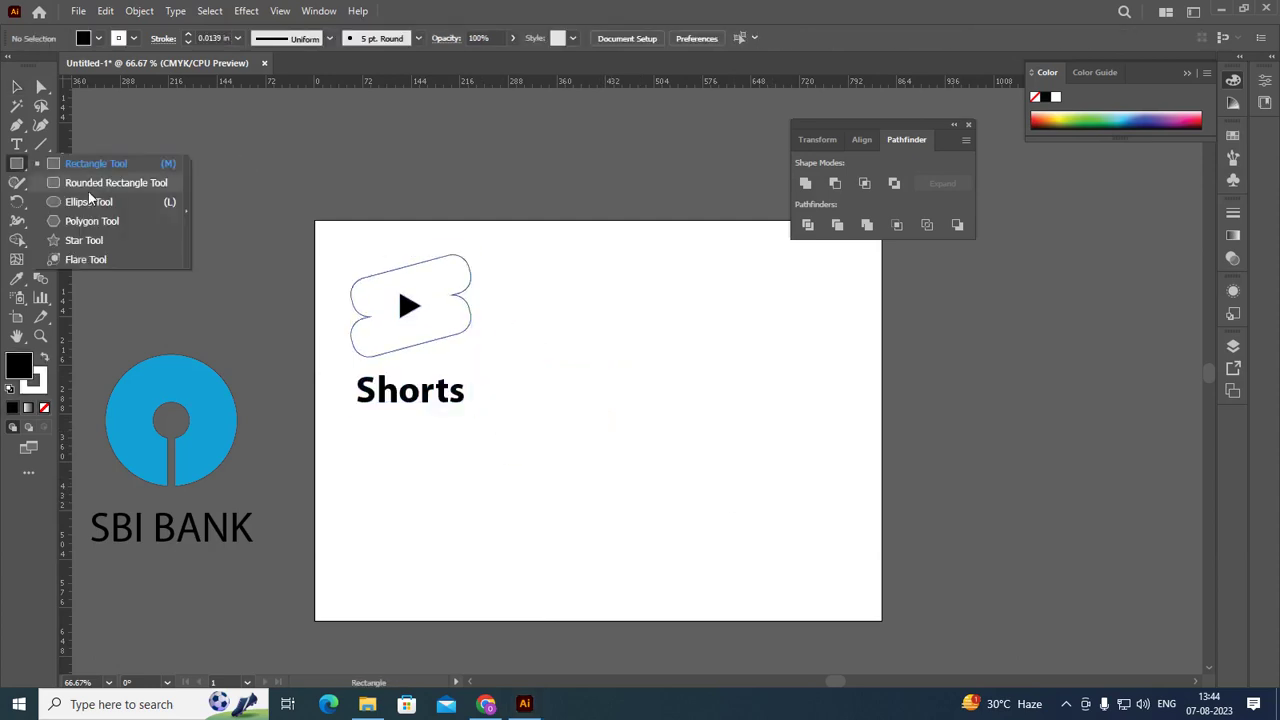
# Step: Draw a black rounded square and centre it on the artboard
pyautogui.click(88, 184)
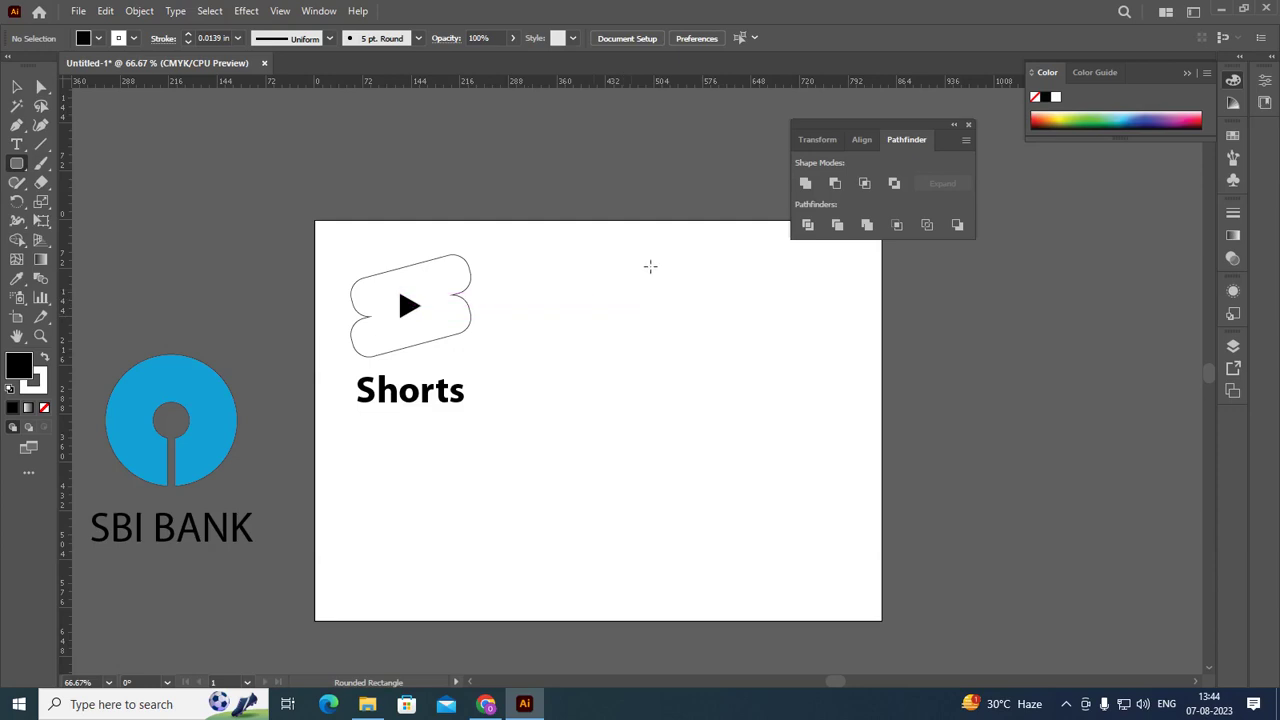
pyautogui.moveTo(637, 265)
pyautogui.mouseDown()
pyautogui.moveTo(748, 392)
pyautogui.moveTo(845, 470)
pyautogui.mouseUp()
pyautogui.click(683, 40)
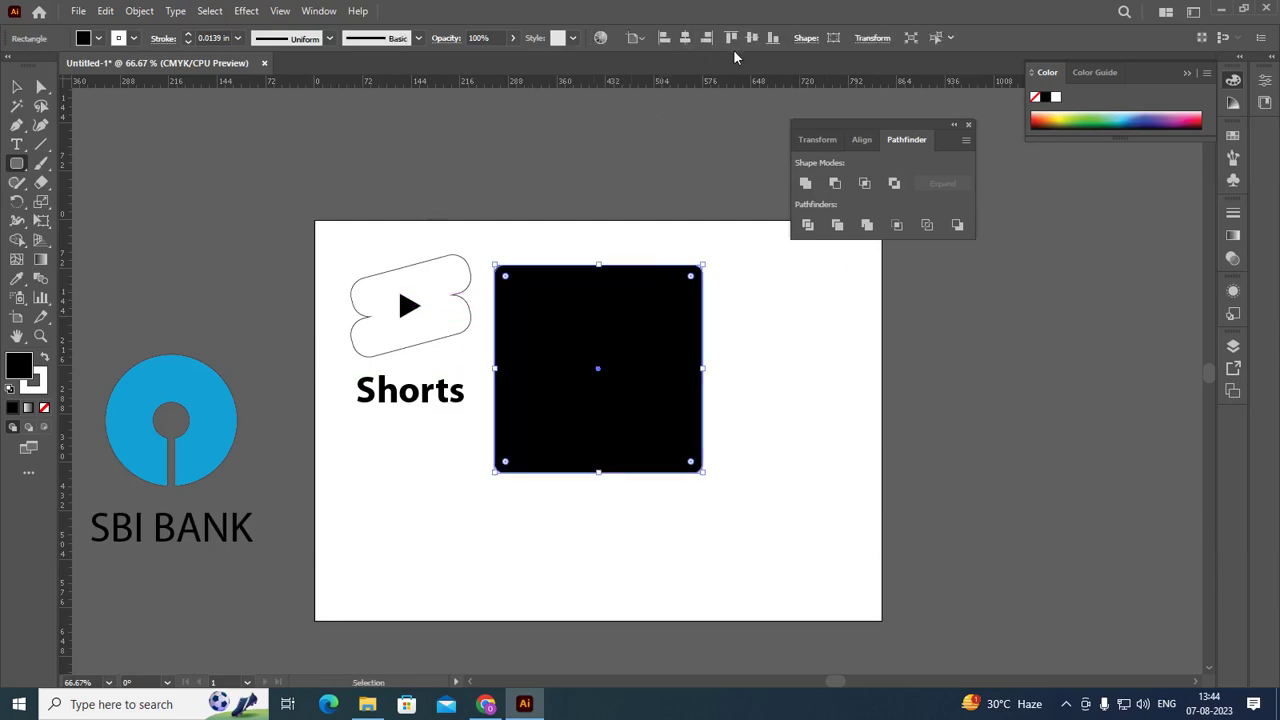
pyautogui.click(752, 38)
pyautogui.click(17, 87)
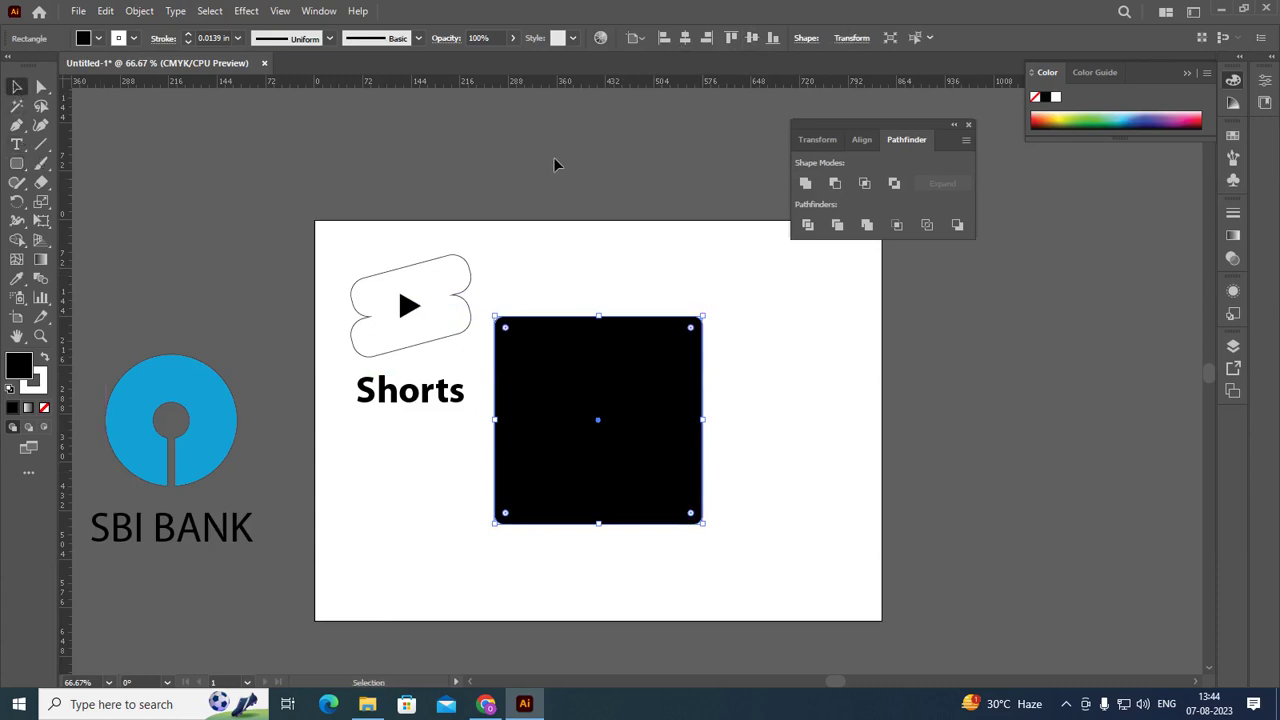
pyautogui.click(553, 157)
# Step: Group the Shorts logo with its text and move the group off the artboard, upper left
pyautogui.click(443, 400)
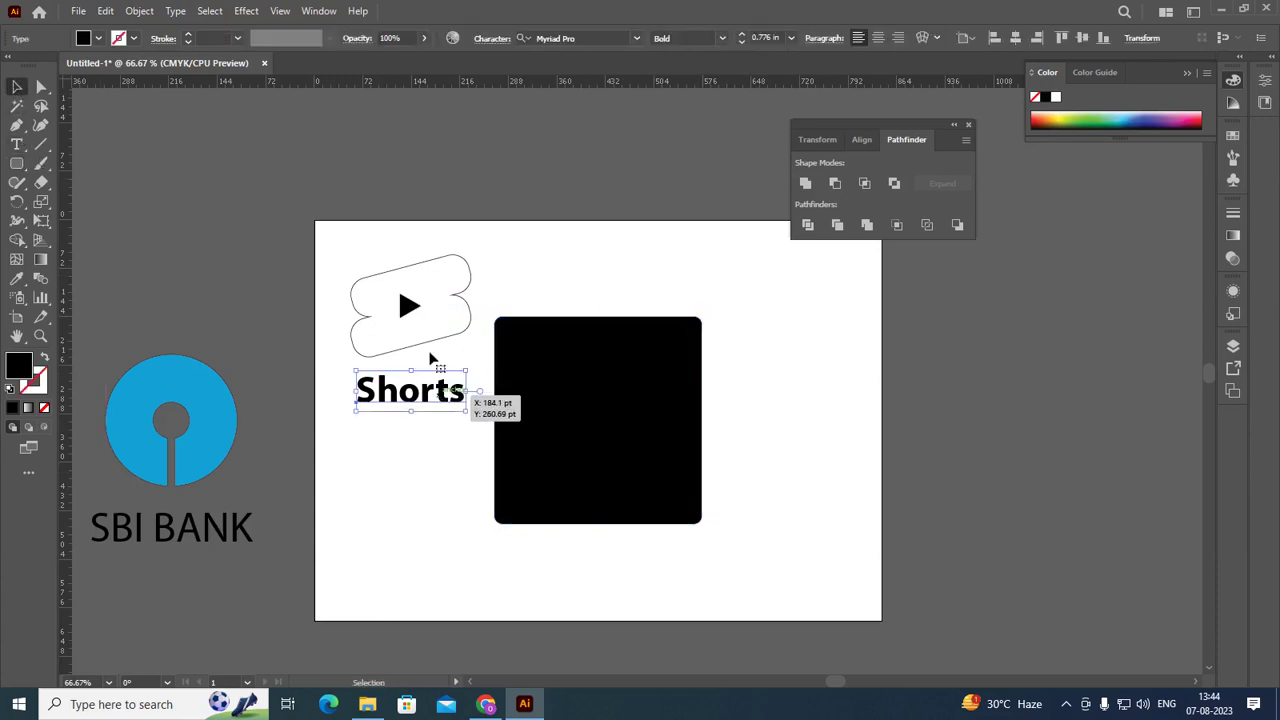
pyautogui.keyDown('shift'); pyautogui.click(417, 343); pyautogui.keyUp('shift')
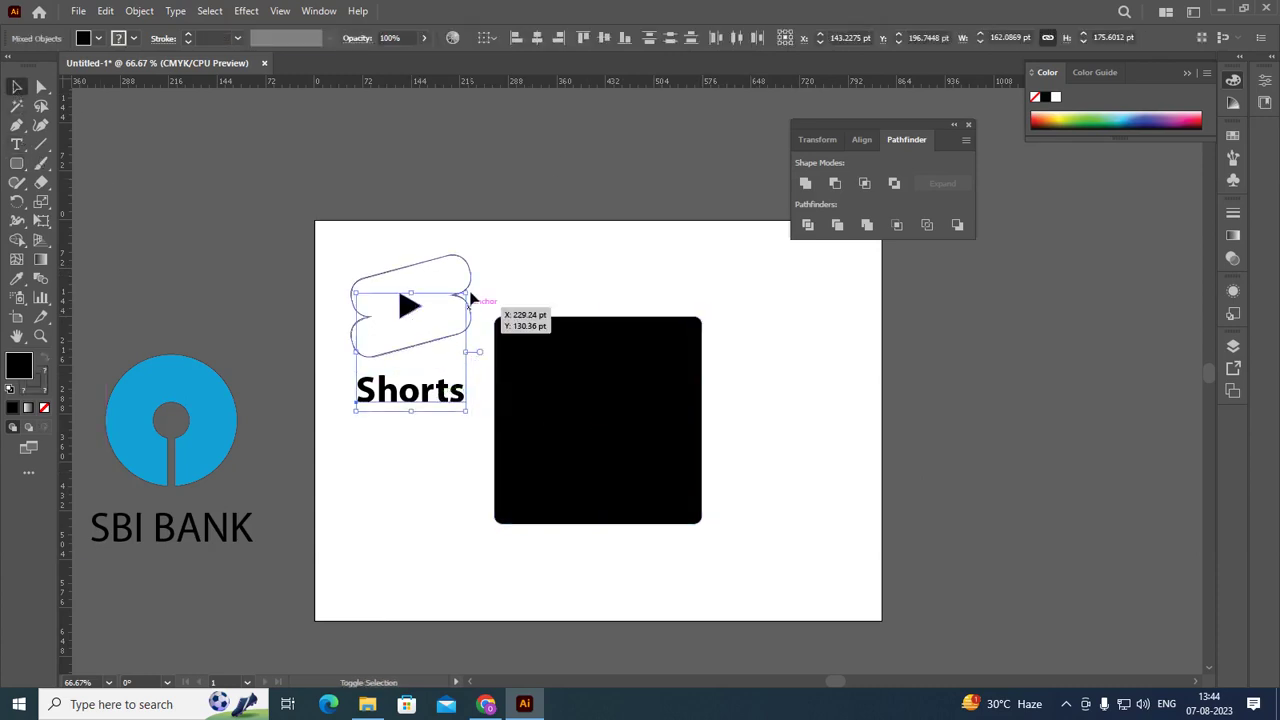
pyautogui.hotkey('ctrl', 'g')
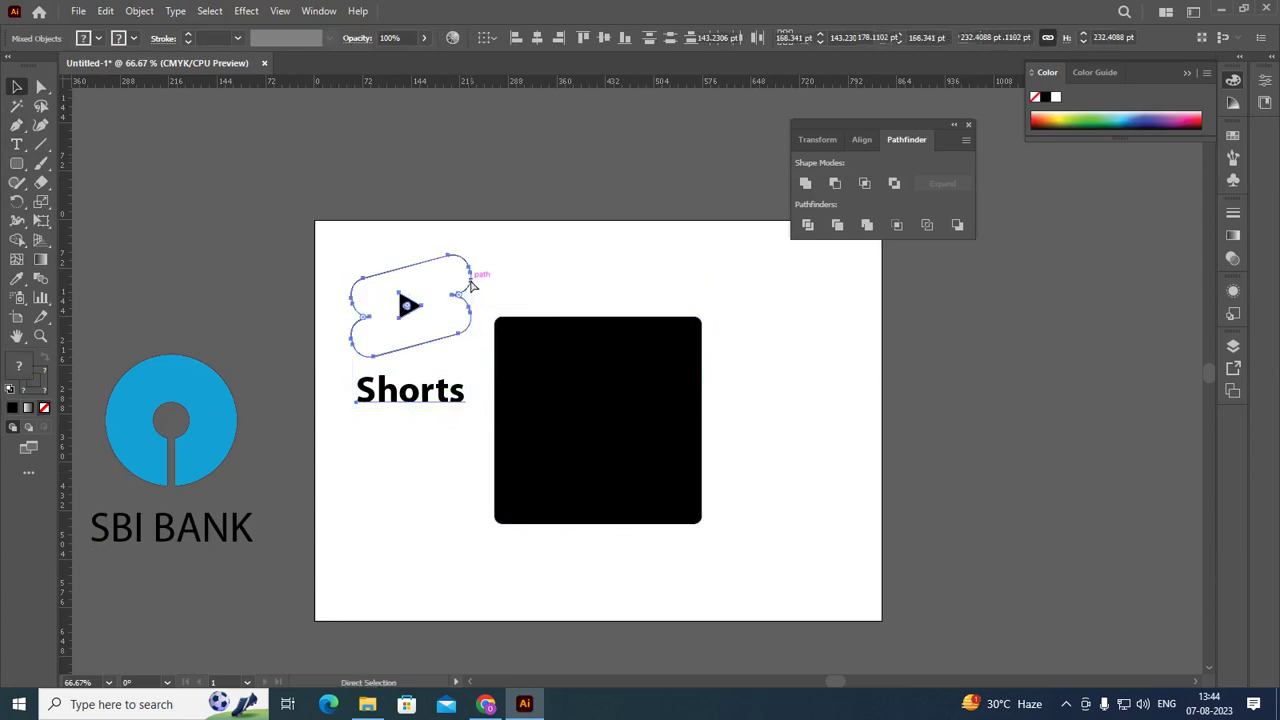
pyautogui.moveTo(432, 345); pyautogui.dragTo(239, 237)
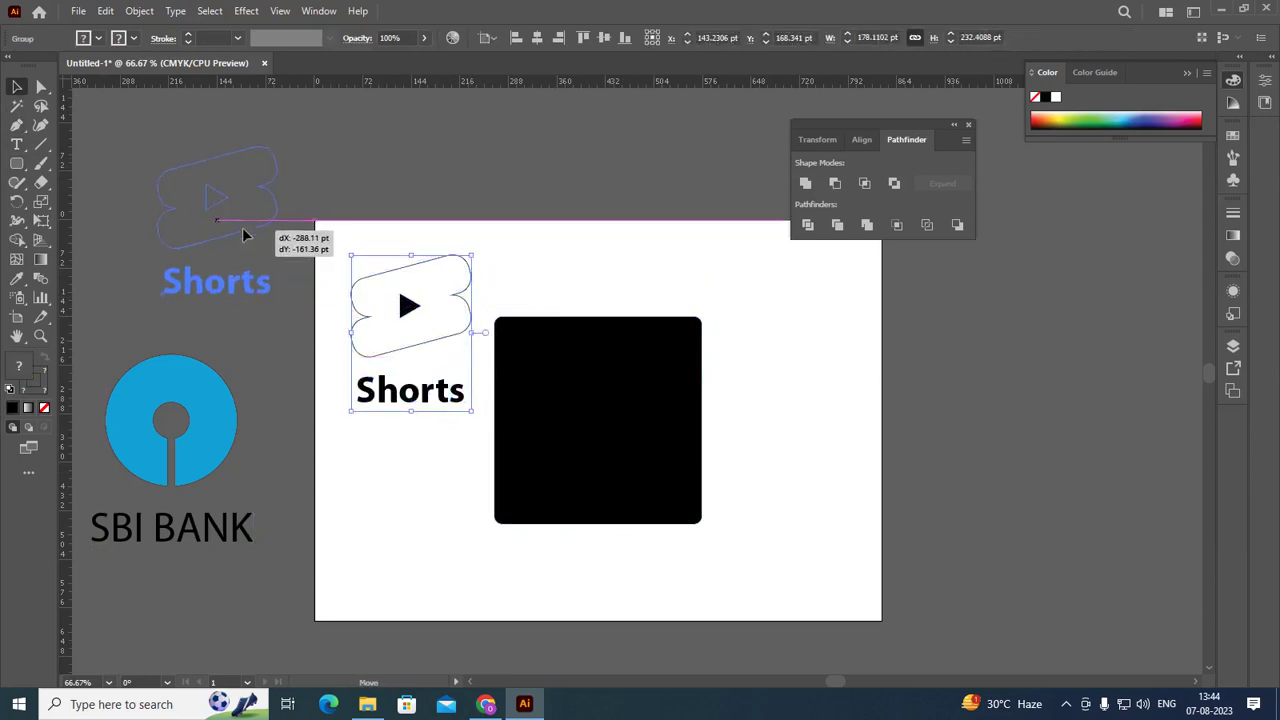
pyautogui.click(423, 187)
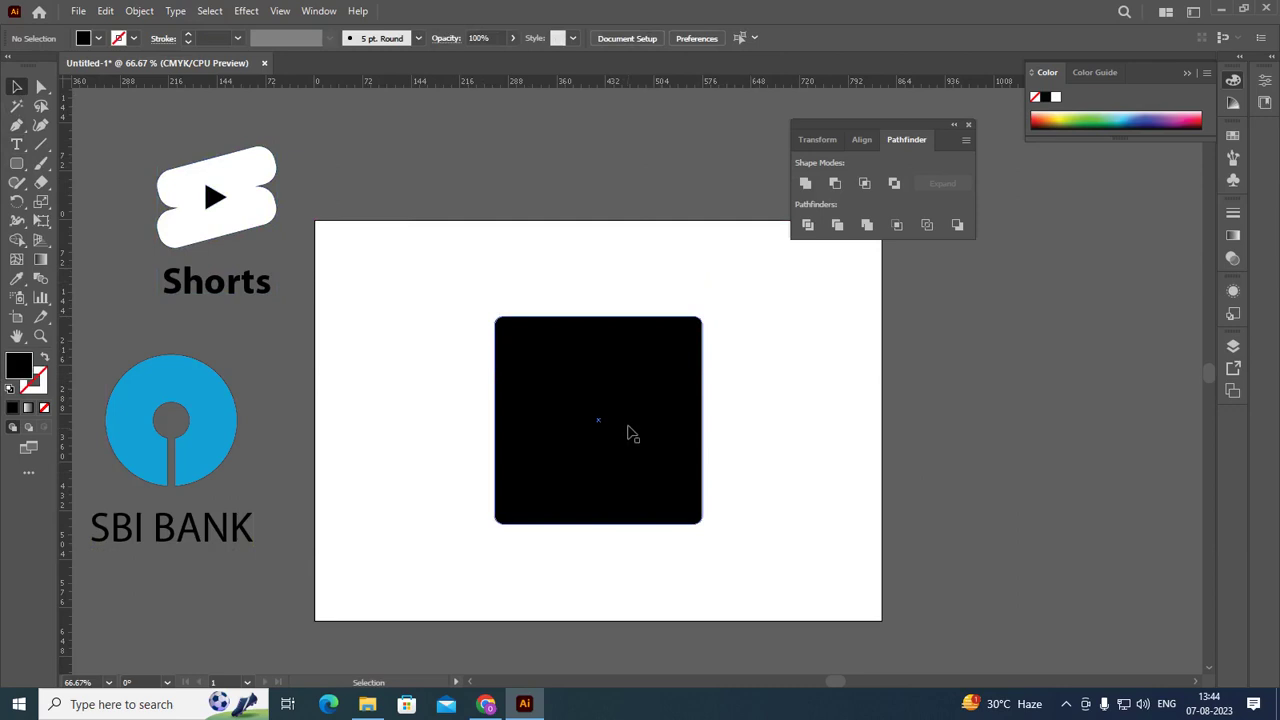
# Step: Give the black rounded square a gradient fill, trying the radial type
pyautogui.click(628, 435)
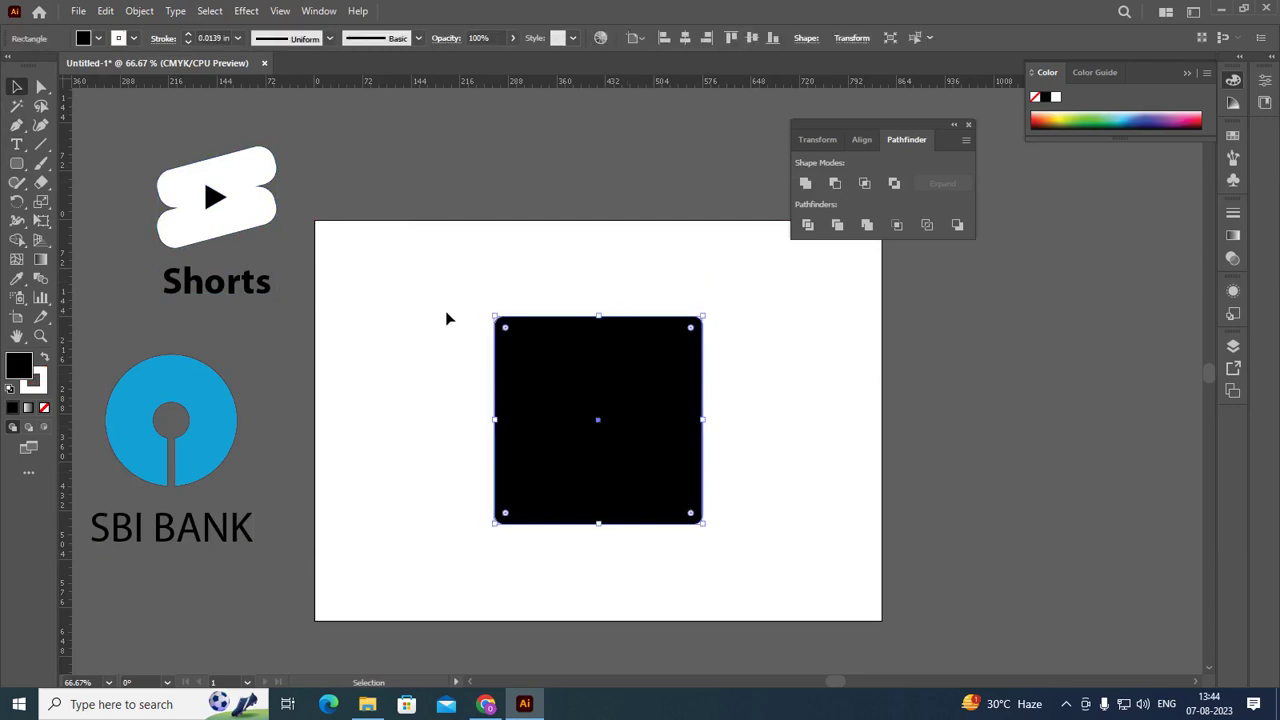
pyautogui.press('g')
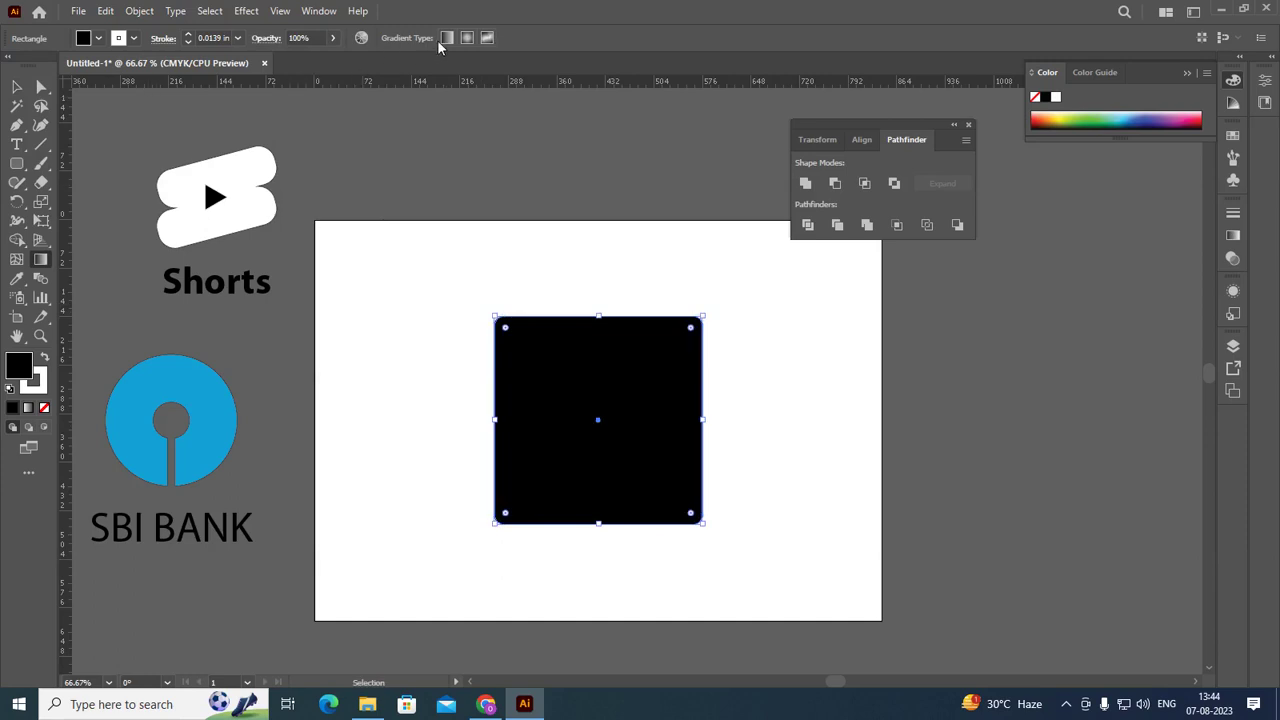
pyautogui.click(446, 38)
pyautogui.click(467, 38)
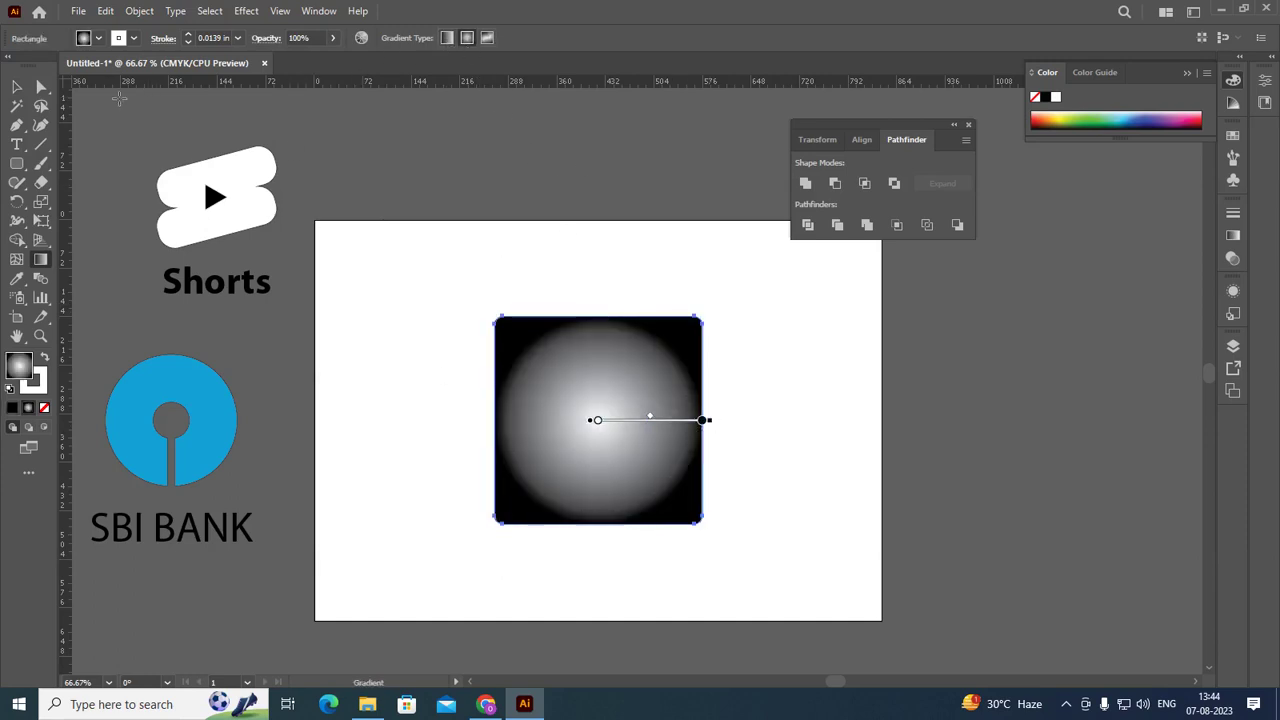
pyautogui.press('v')
# Step: Fill the square with the pink gradient from the Brights gradient library, then move the Brights panel aside
pyautogui.click(98, 38)
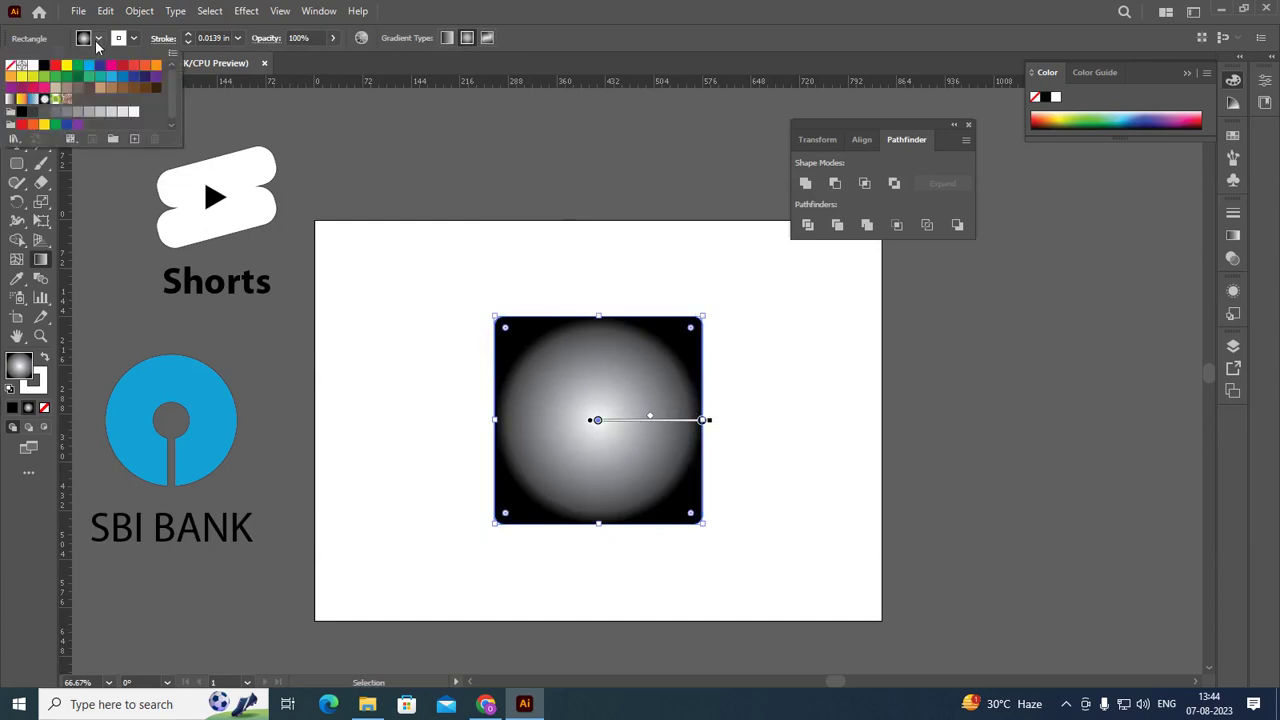
pyautogui.click(15, 139)
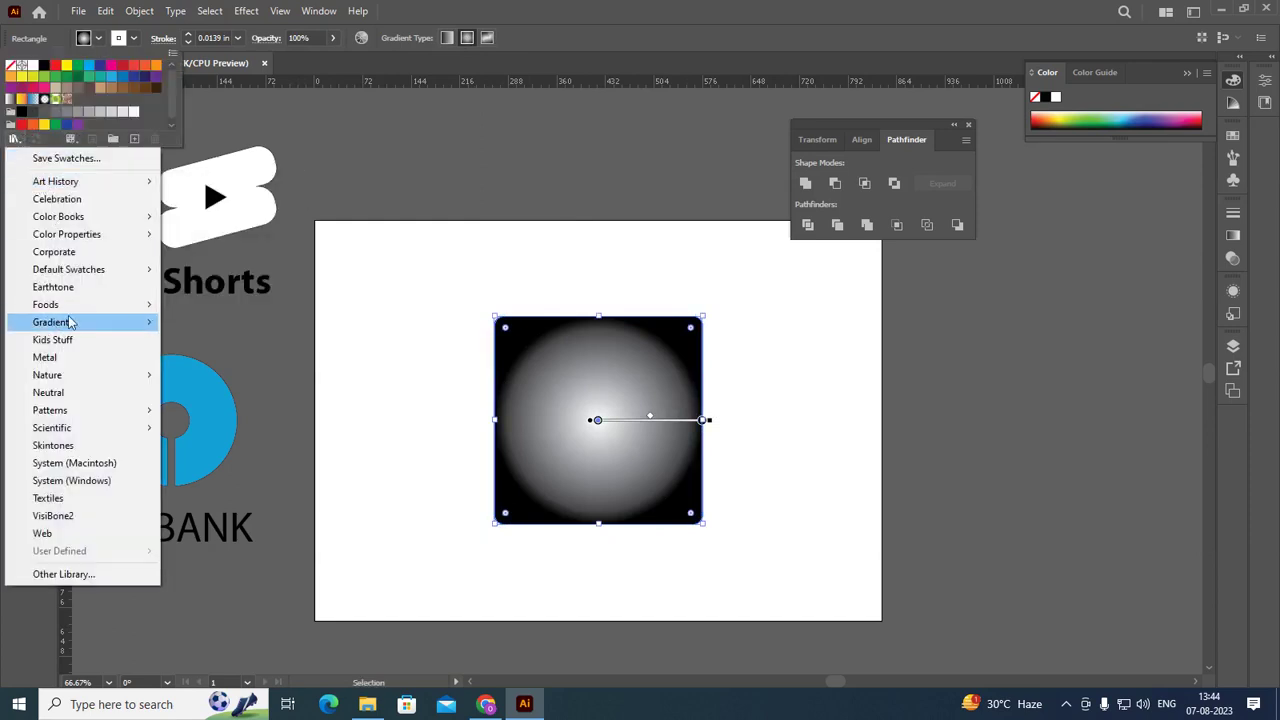
pyautogui.moveTo(53, 322)
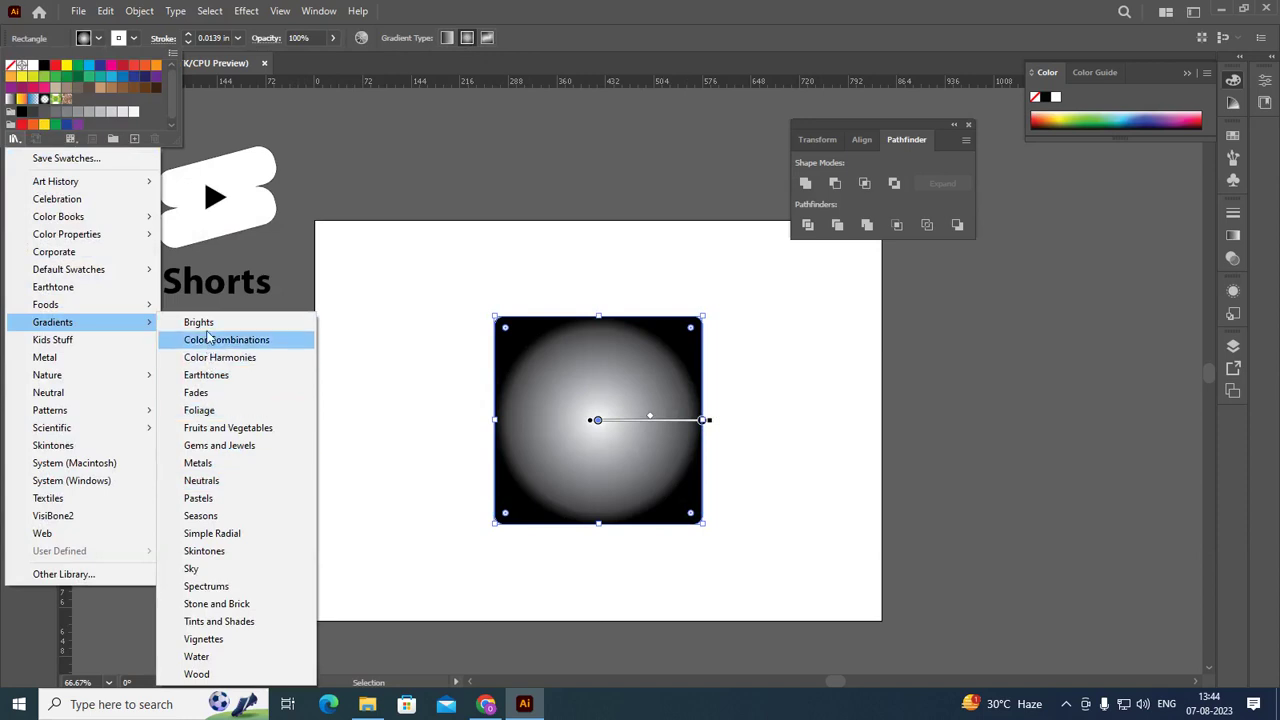
pyautogui.click(205, 323)
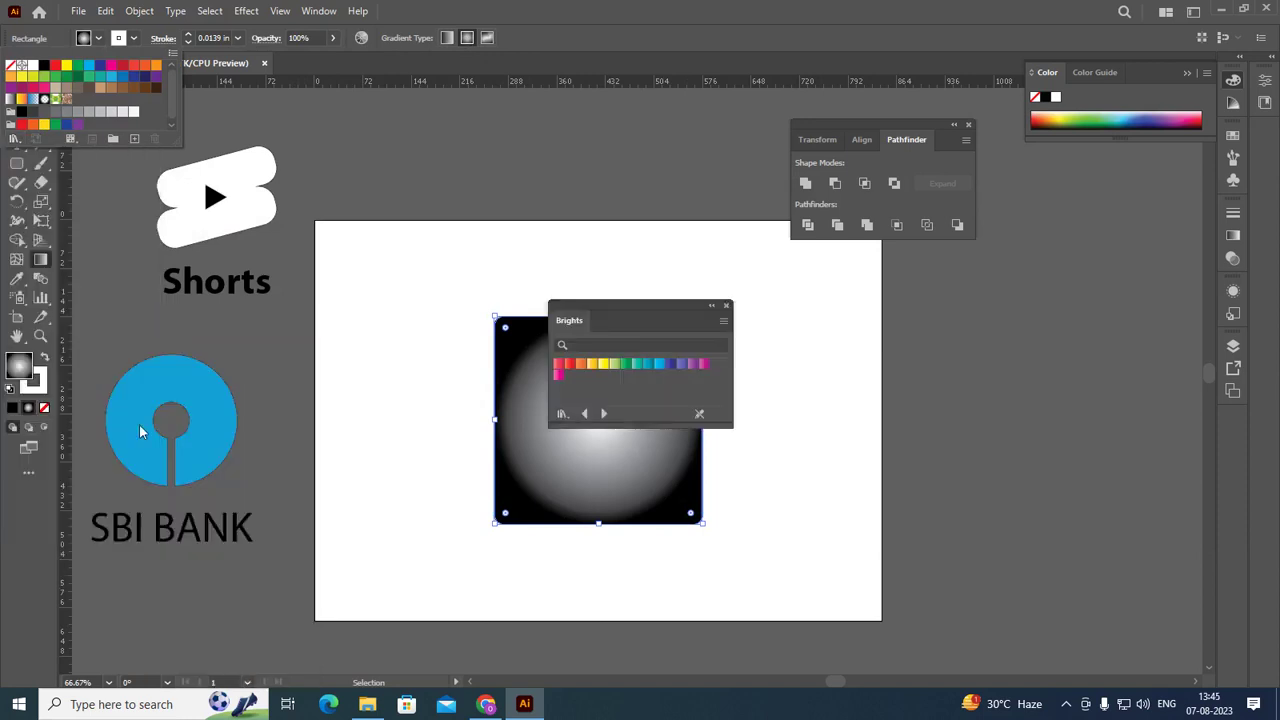
pyautogui.click(559, 380)
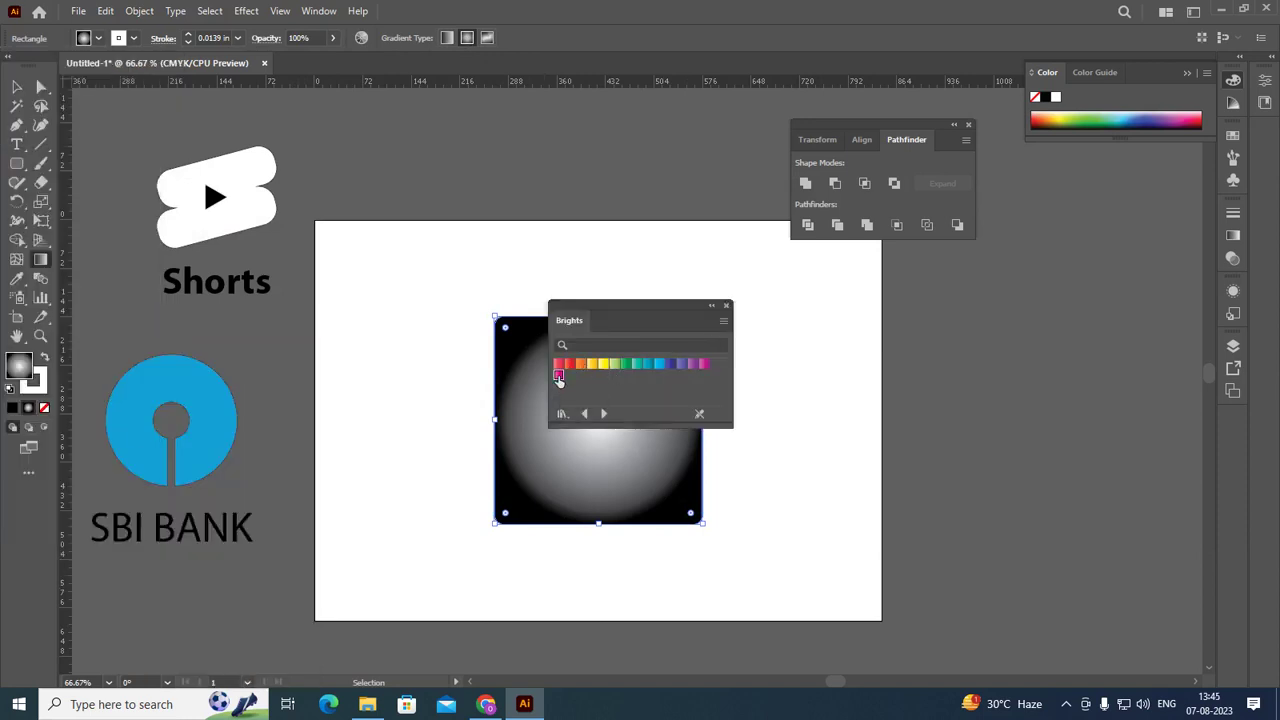
pyautogui.click(559, 376)
pyautogui.moveTo(657, 302)
pyautogui.mouseDown()
pyautogui.moveTo(1002, 320)
pyautogui.moveTo(975, 321)
pyautogui.mouseUp()
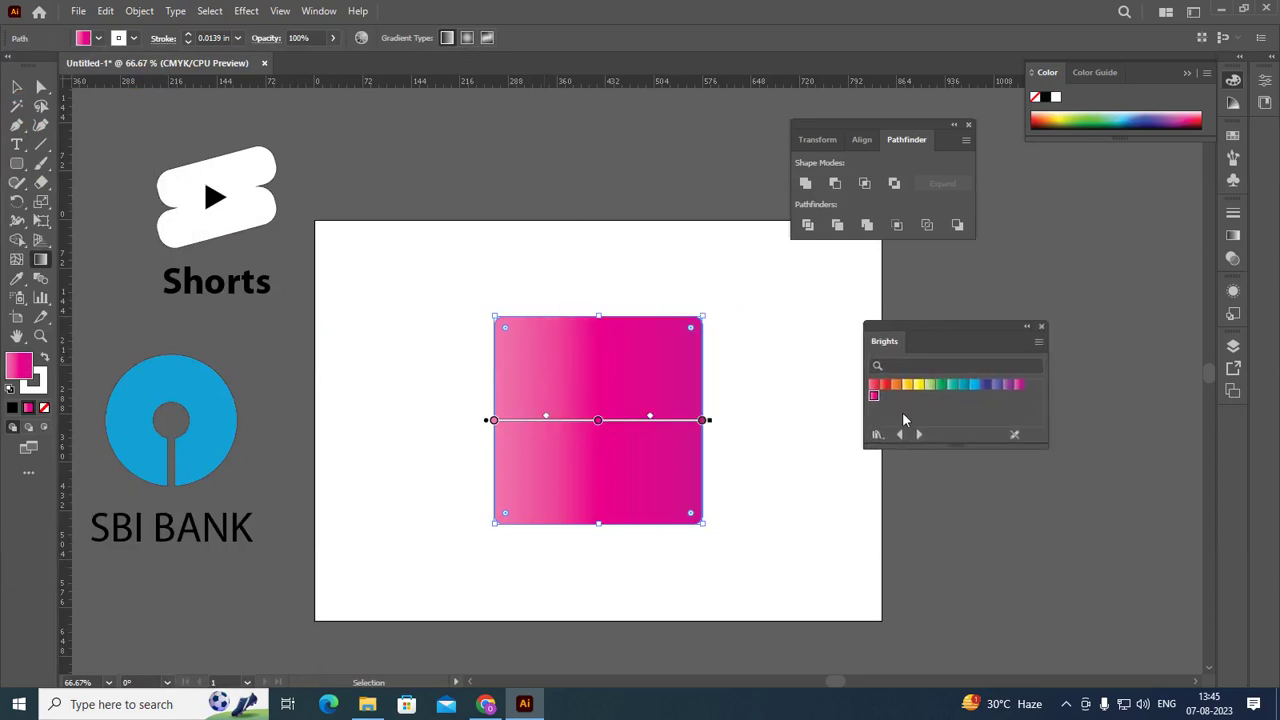
# Step: Apply the Red Orange linear gradient and rotate the square so it runs vertically
pyautogui.click(886, 386)
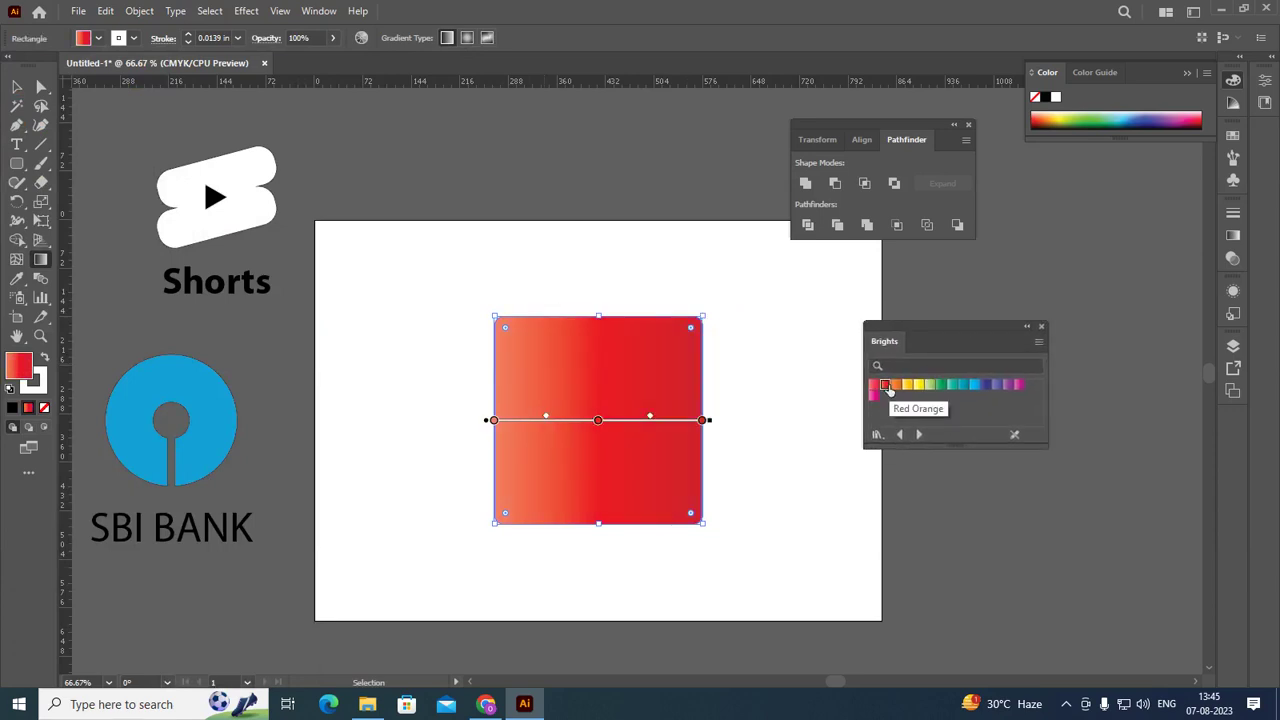
pyautogui.click(466, 38)
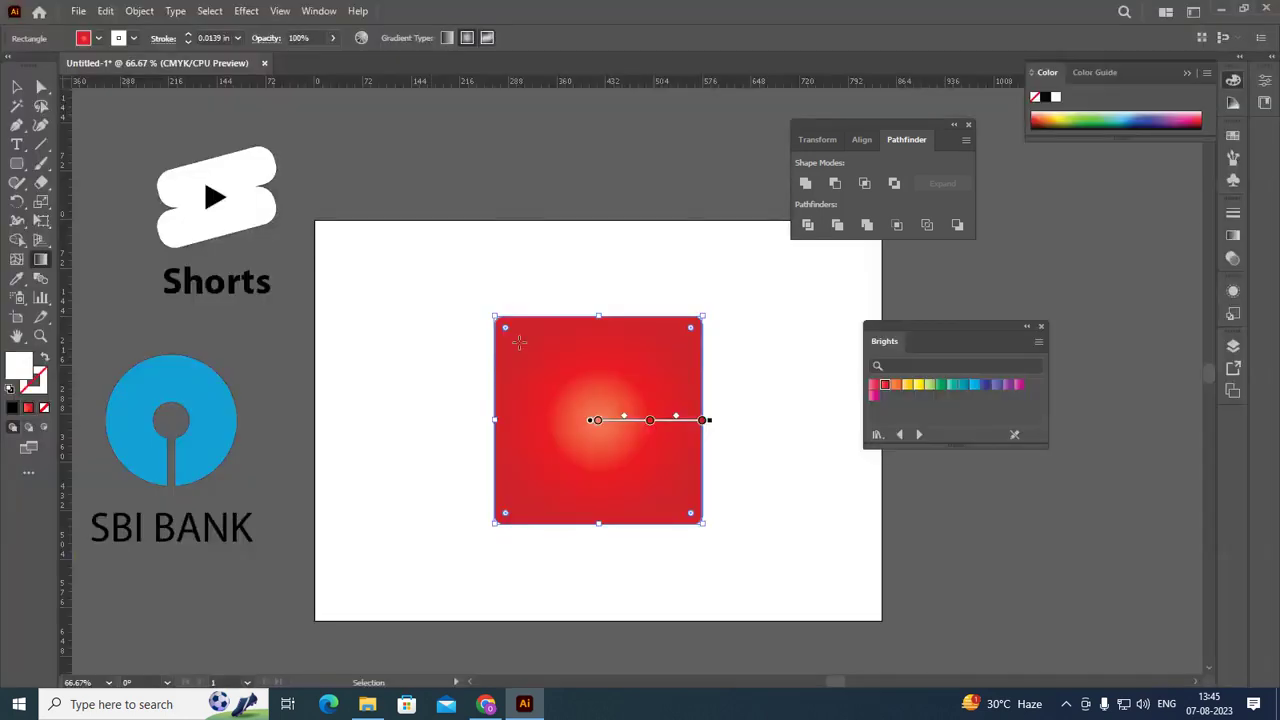
pyautogui.click(448, 38)
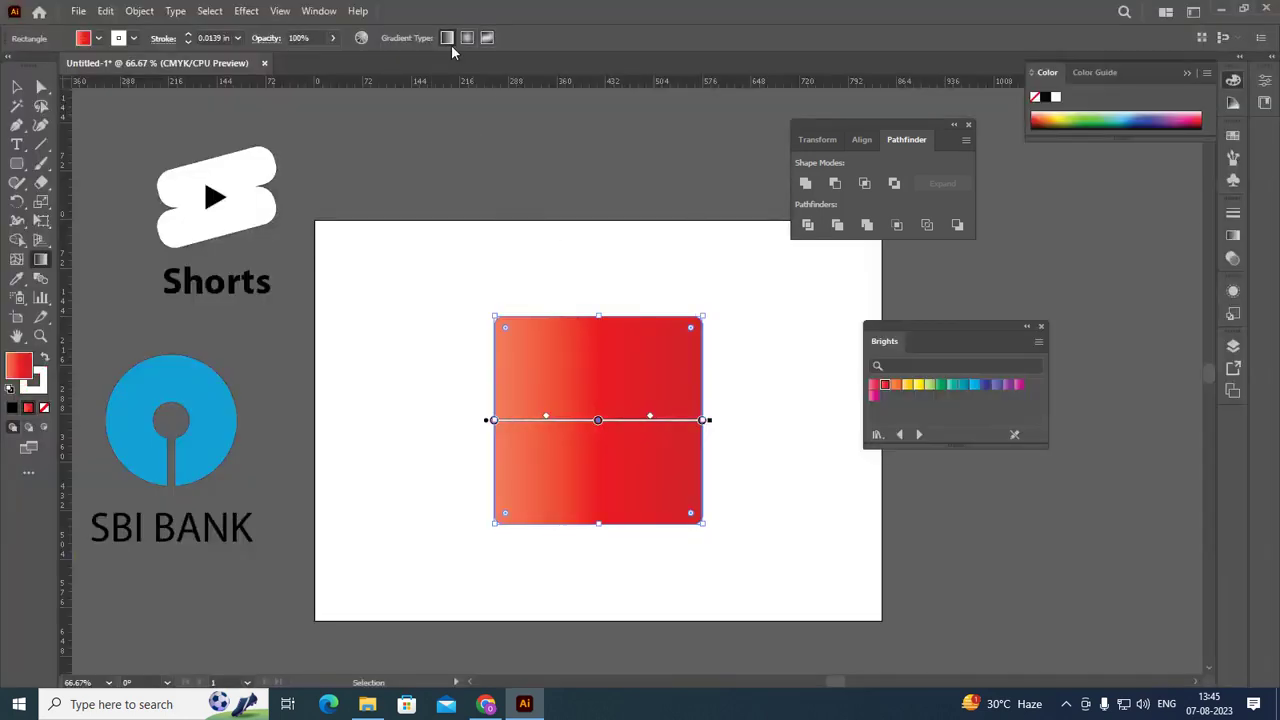
pyautogui.press('g')
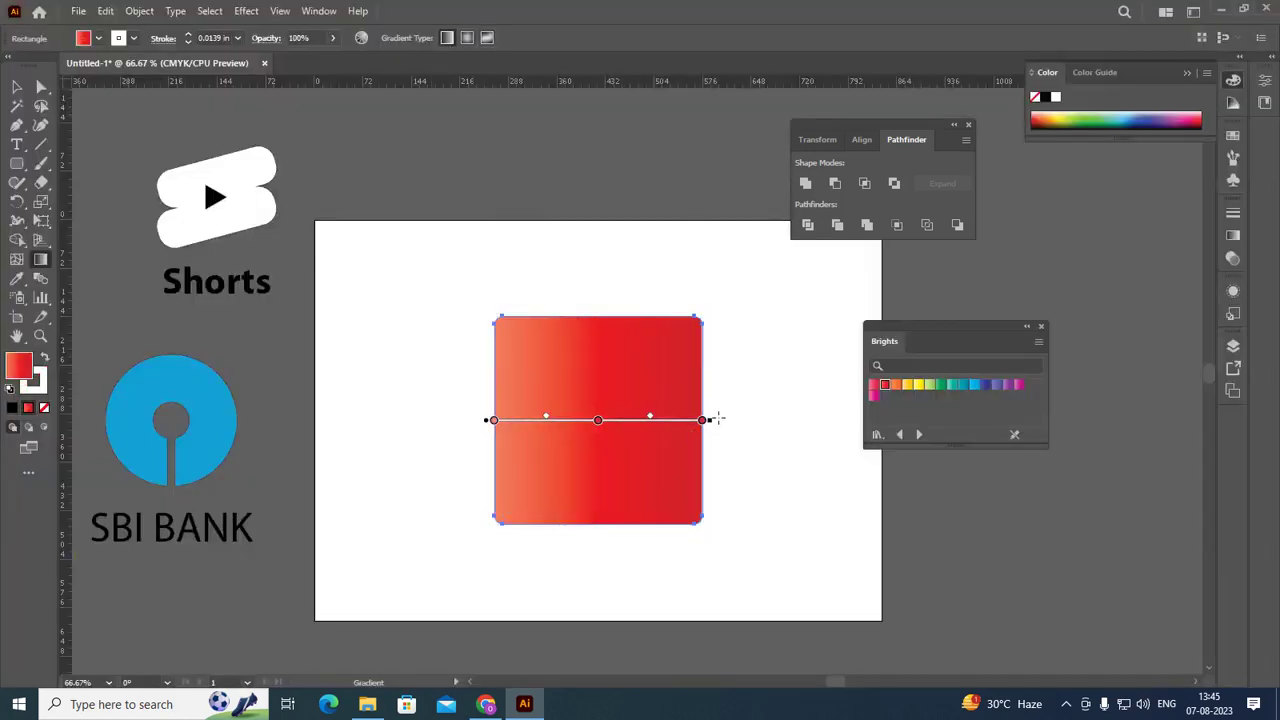
pyautogui.click(17, 87)
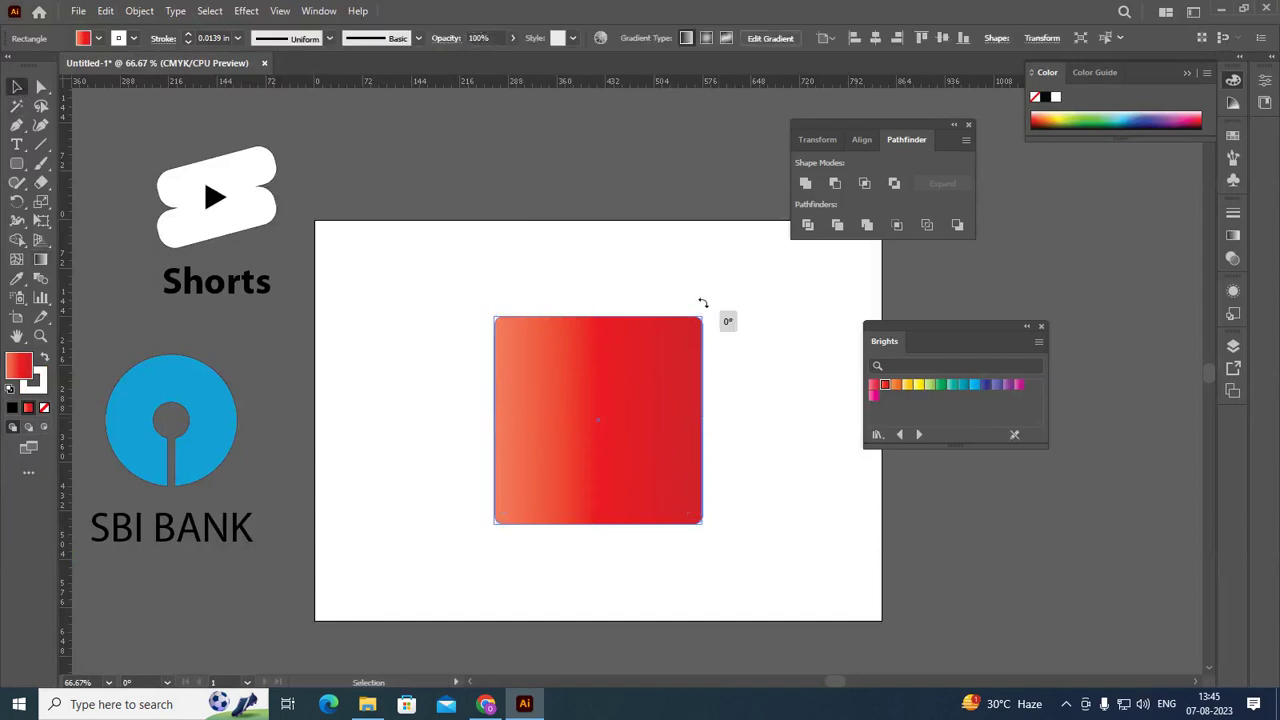
pyautogui.moveTo(707, 306)
pyautogui.mouseDown()
pyautogui.moveTo(511, 283)
pyautogui.moveTo(471, 297)
pyautogui.mouseUp()
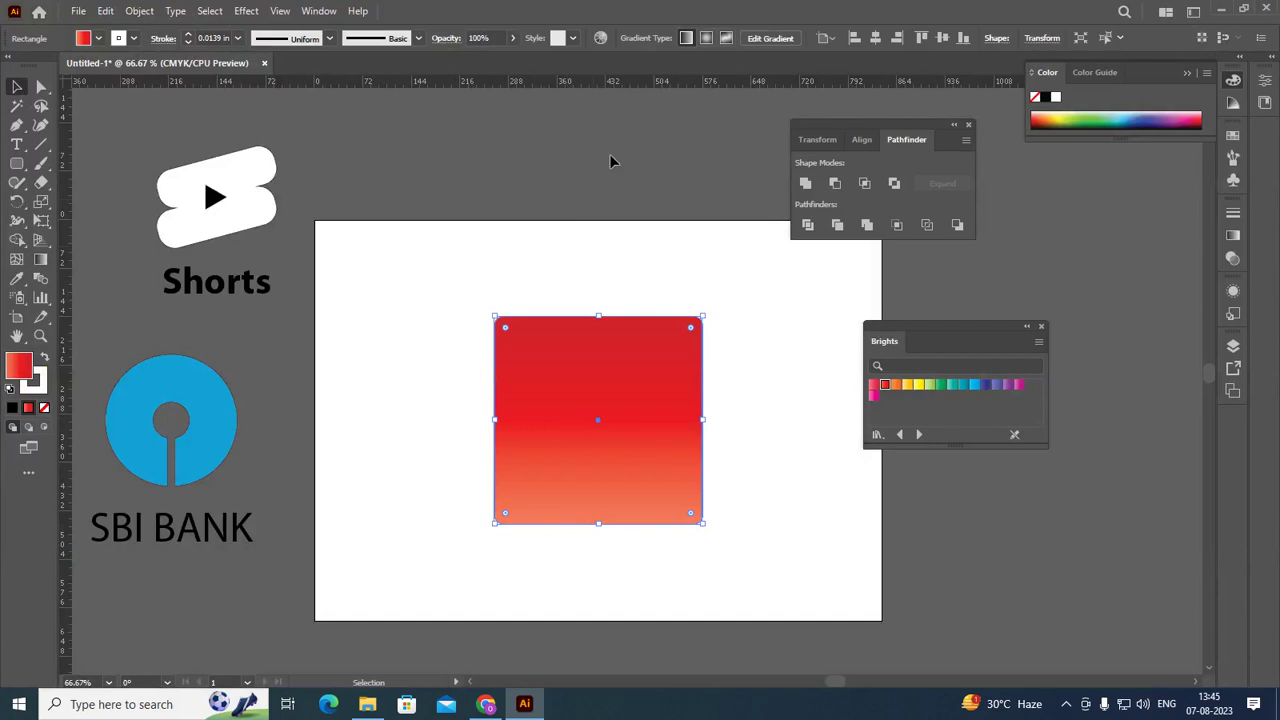
pyautogui.click(630, 280)
pyautogui.click(646, 426)
pyautogui.click(576, 165)
pyautogui.click(597, 418)
pyautogui.click(771, 38)
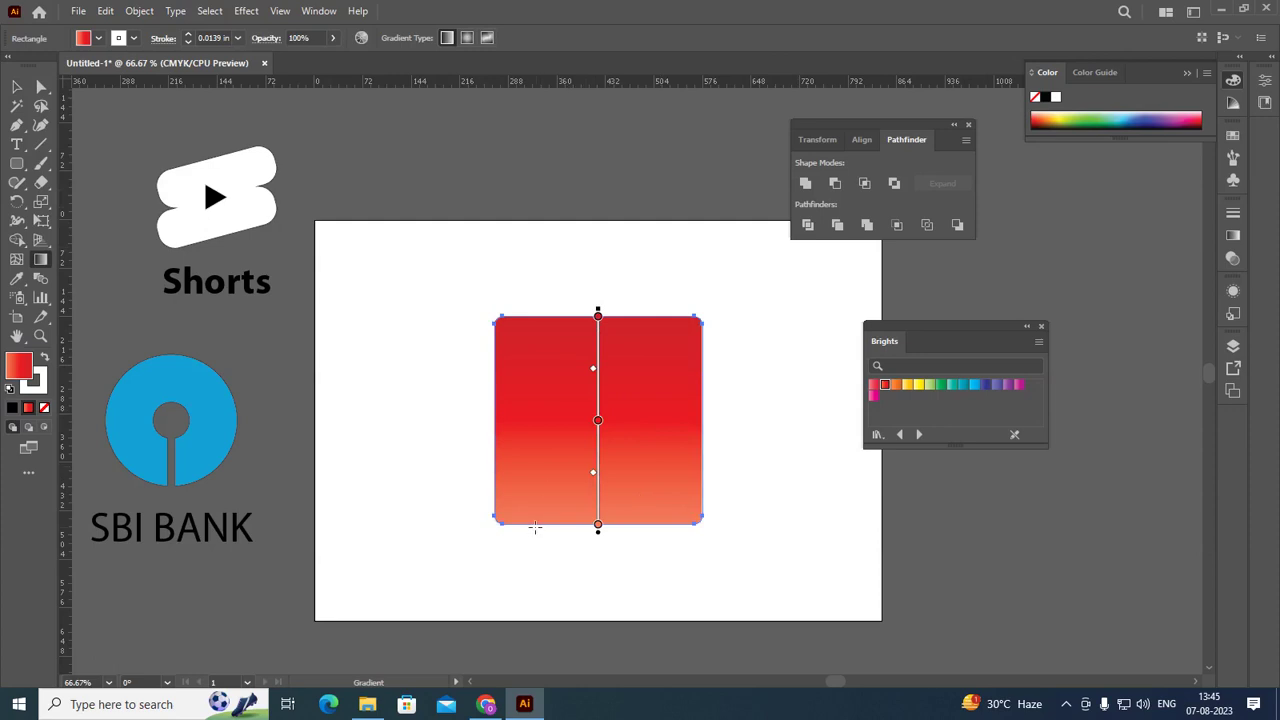
pyautogui.moveTo(508, 572); pyautogui.dragTo(553, 459)
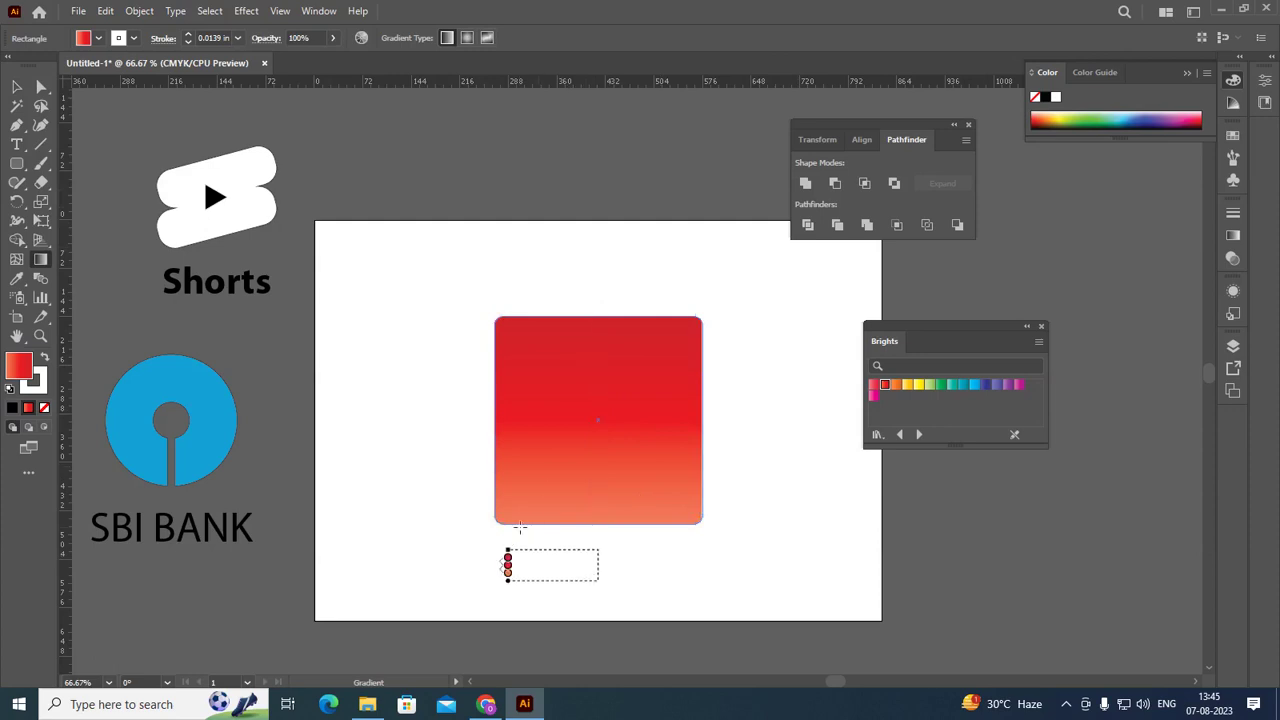
pyautogui.moveTo(476, 541); pyautogui.dragTo(566, 454)
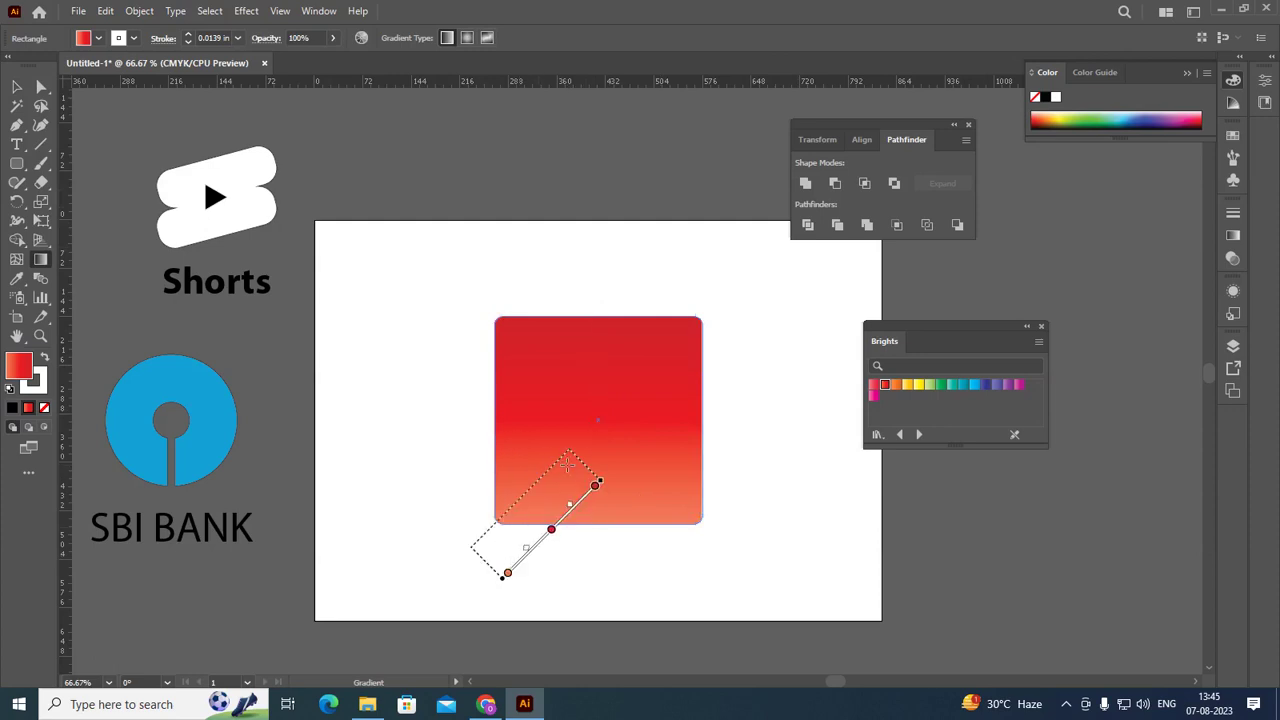
pyautogui.hotkey('ctrl', 'z')
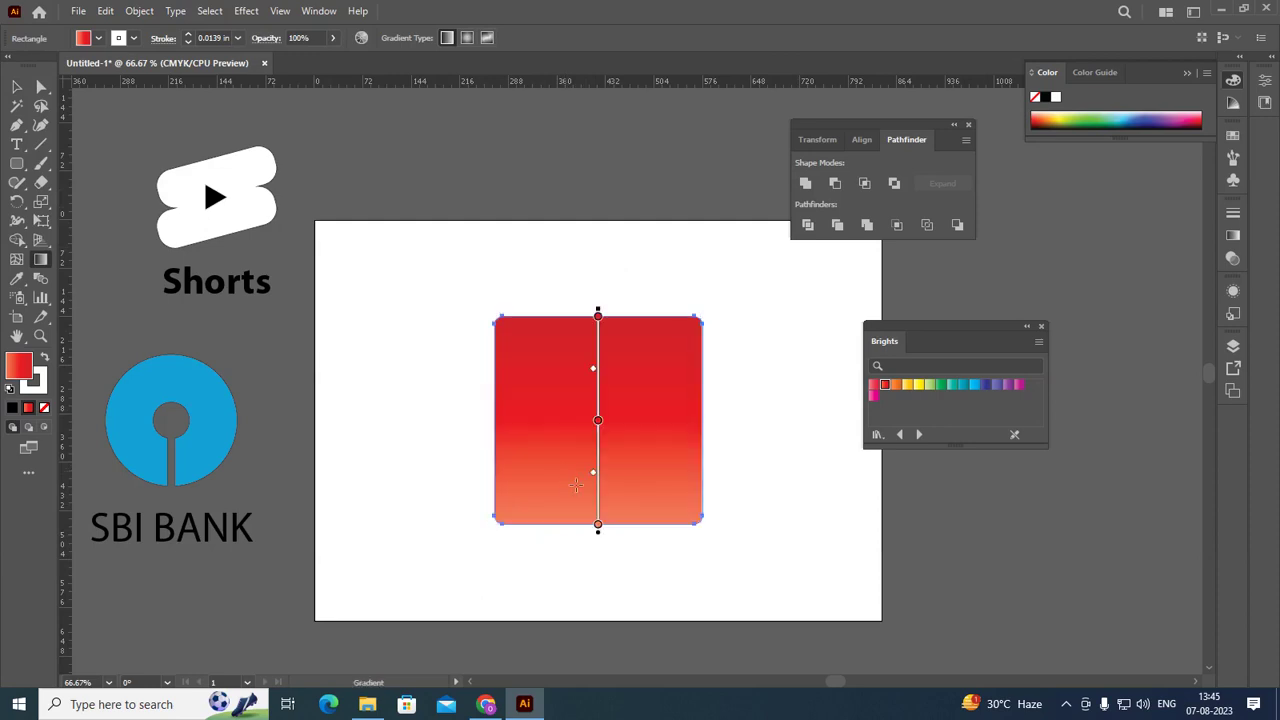
pyautogui.click(18, 88)
pyautogui.click(450, 251)
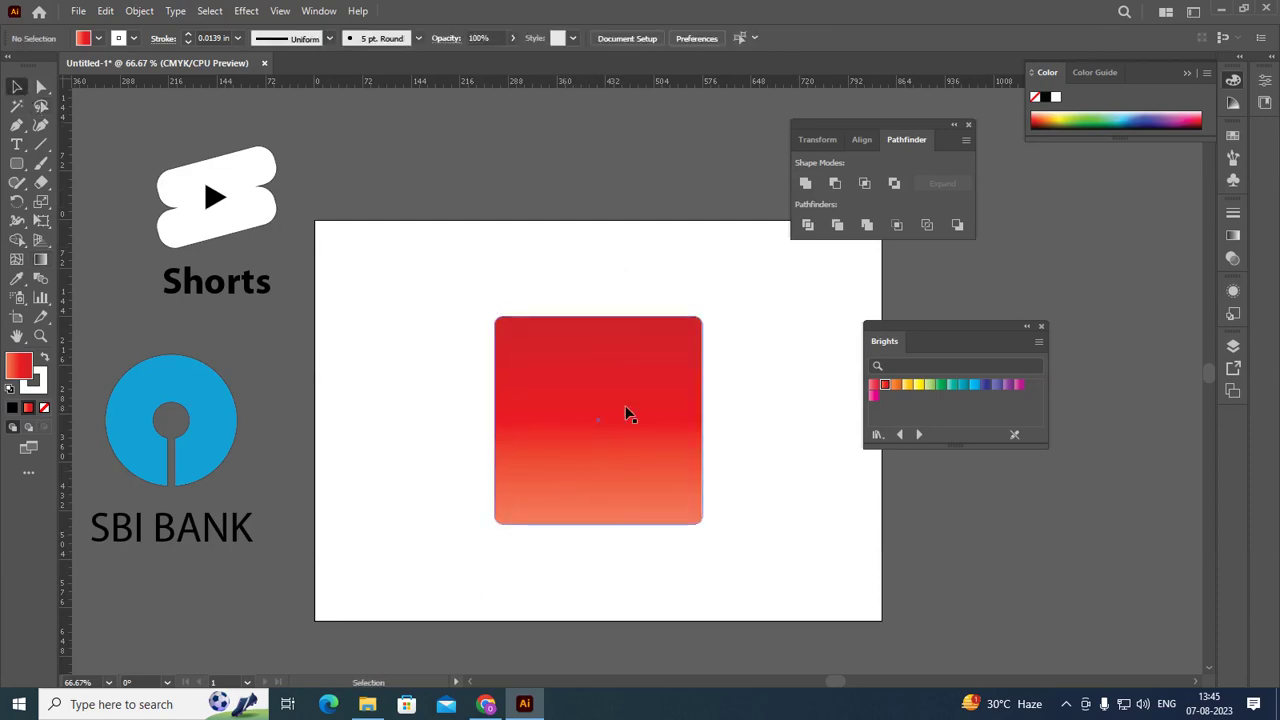
pyautogui.click(565, 465)
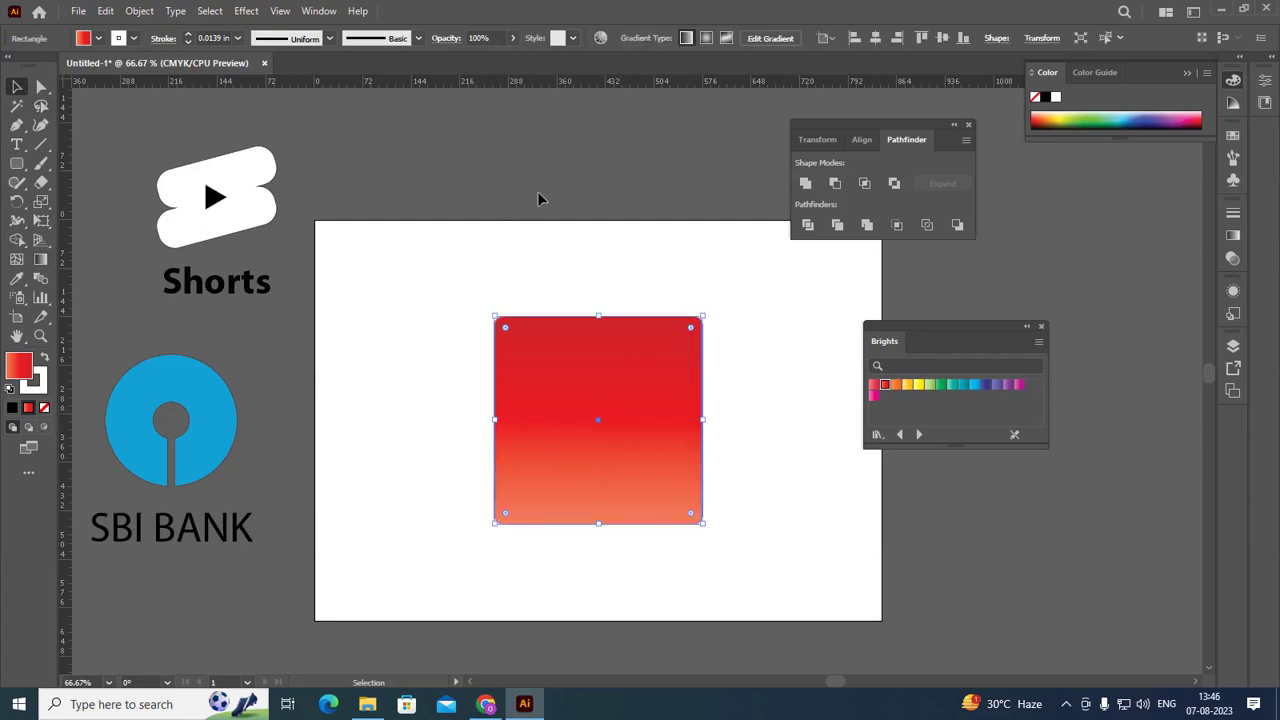
pyautogui.click(560, 175)
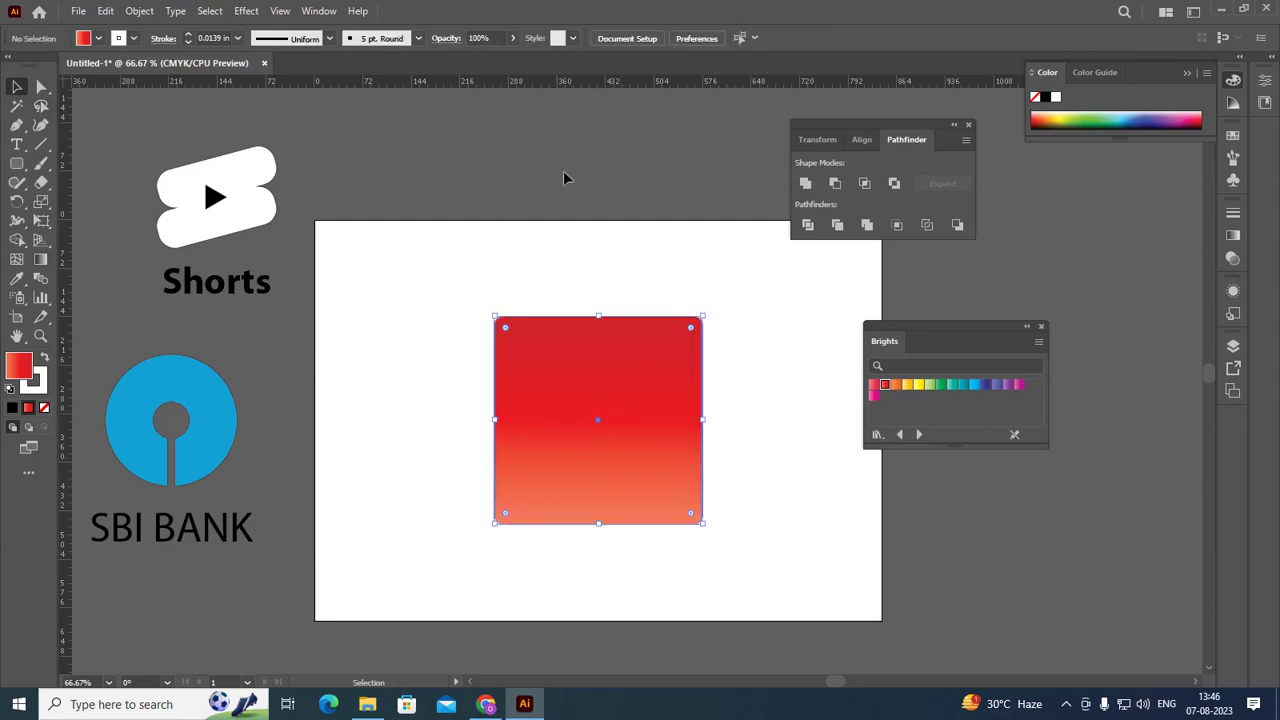
# Step: Draw a circle with the Ellipse tool over the square's lower-left corner
pyautogui.click(19, 168)
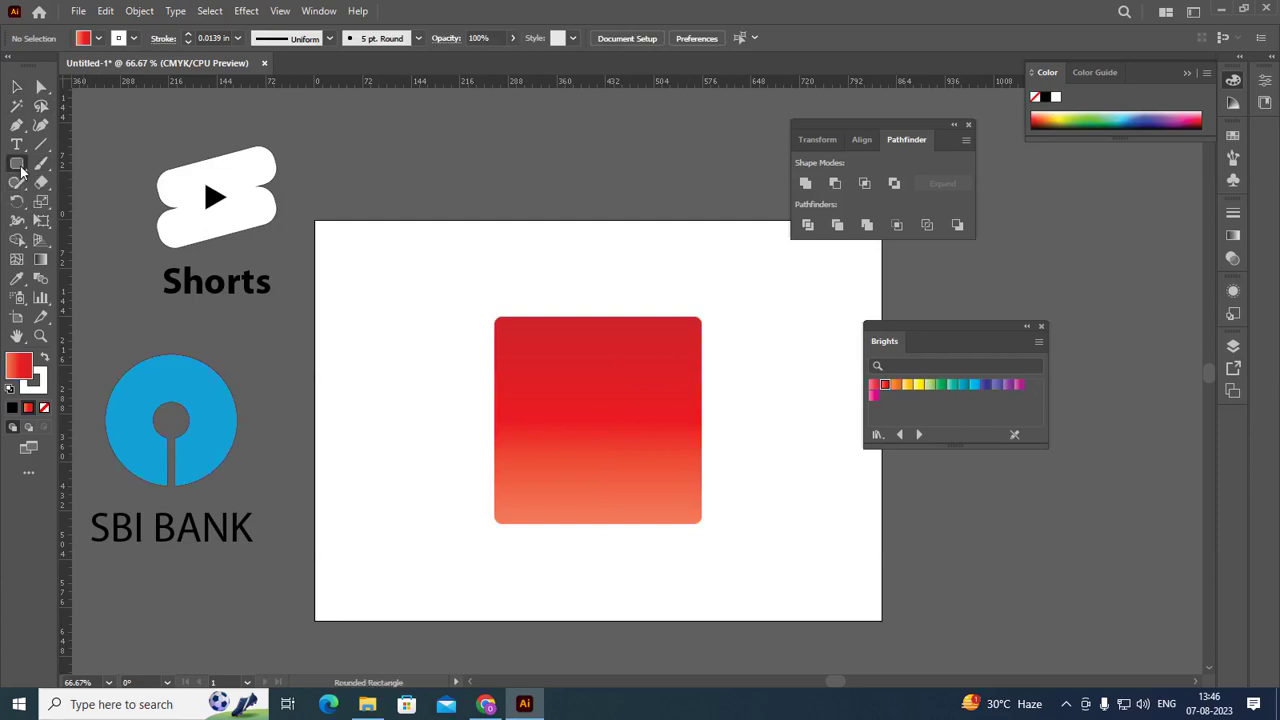
pyautogui.click(80, 201)
pyautogui.moveTo(406, 467); pyautogui.dragTo(540, 570)
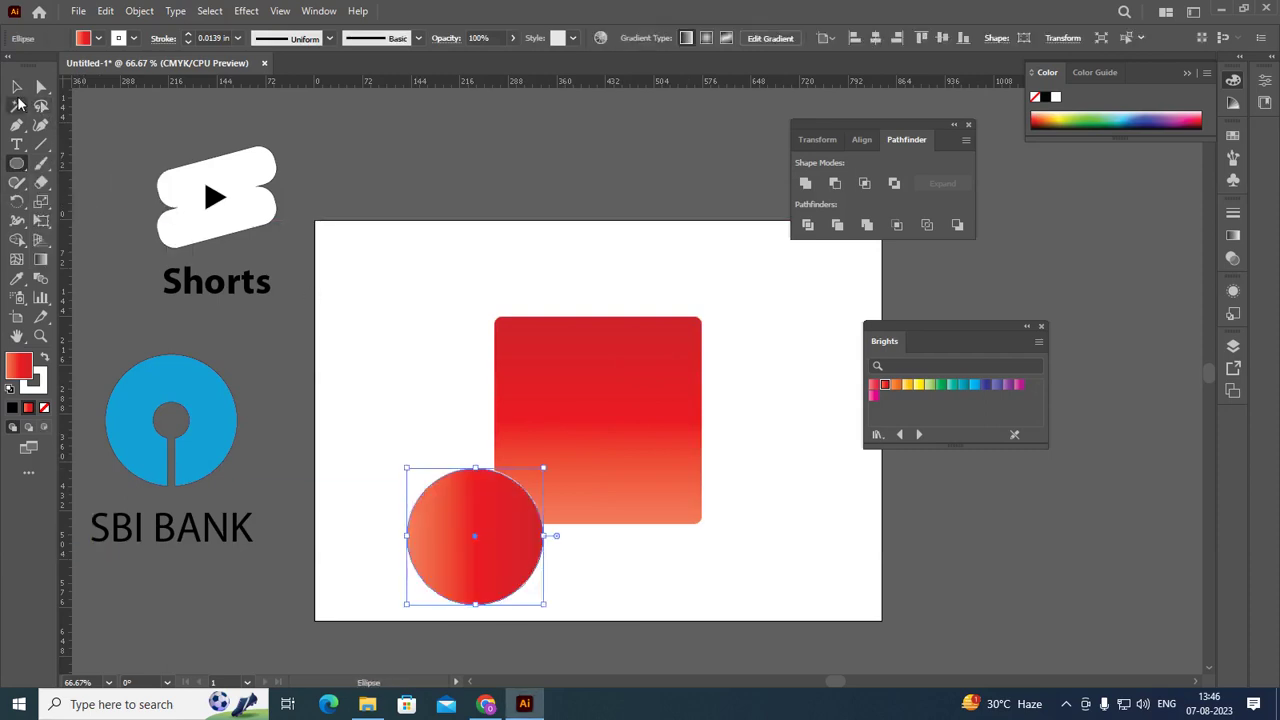
pyautogui.press('v')
pyautogui.moveTo(509, 583); pyautogui.dragTo(537, 561)
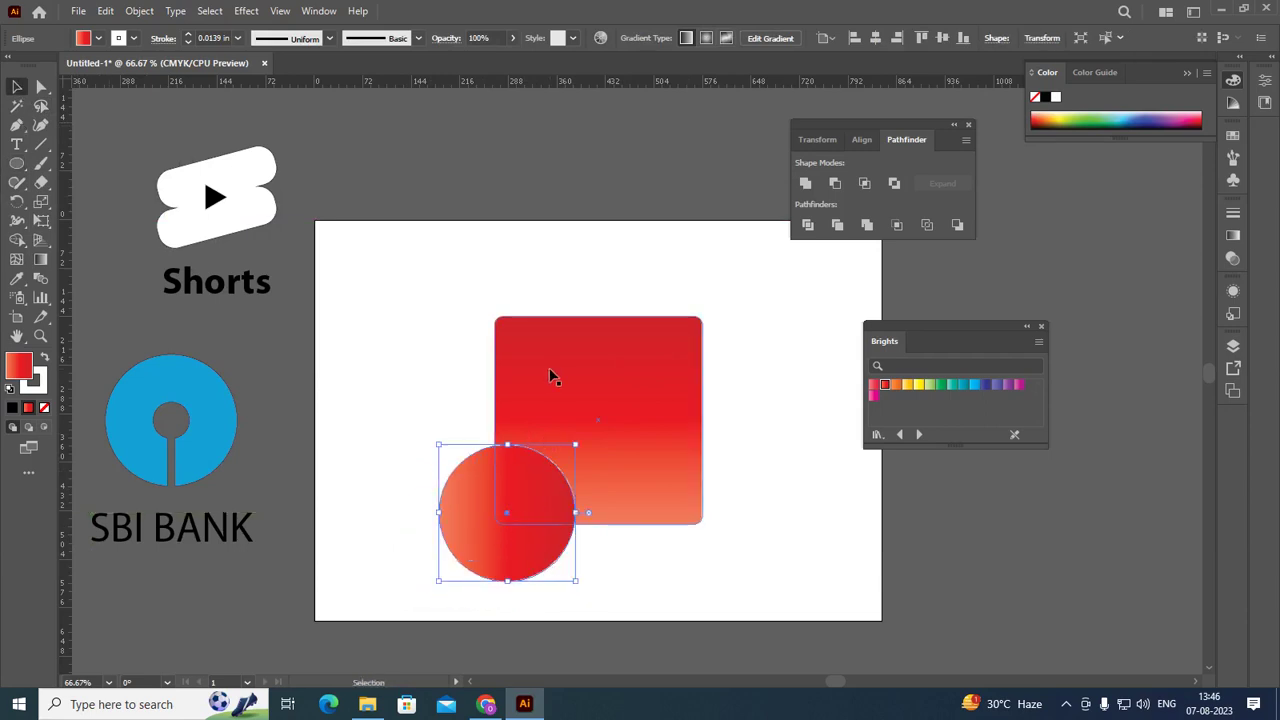
# Step: Nudge the circle into place and give it a Hot Pink radial gradient fill
pyautogui.hotkey('shift', 'x')
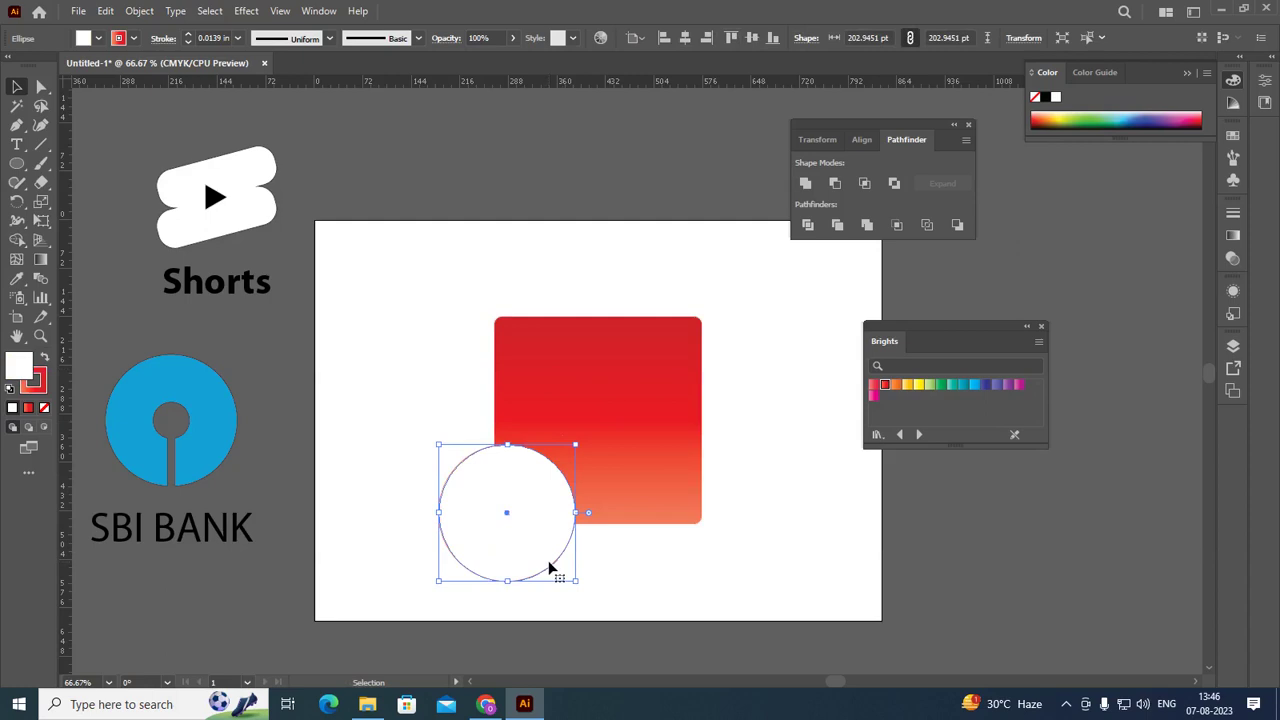
pyautogui.press('.')
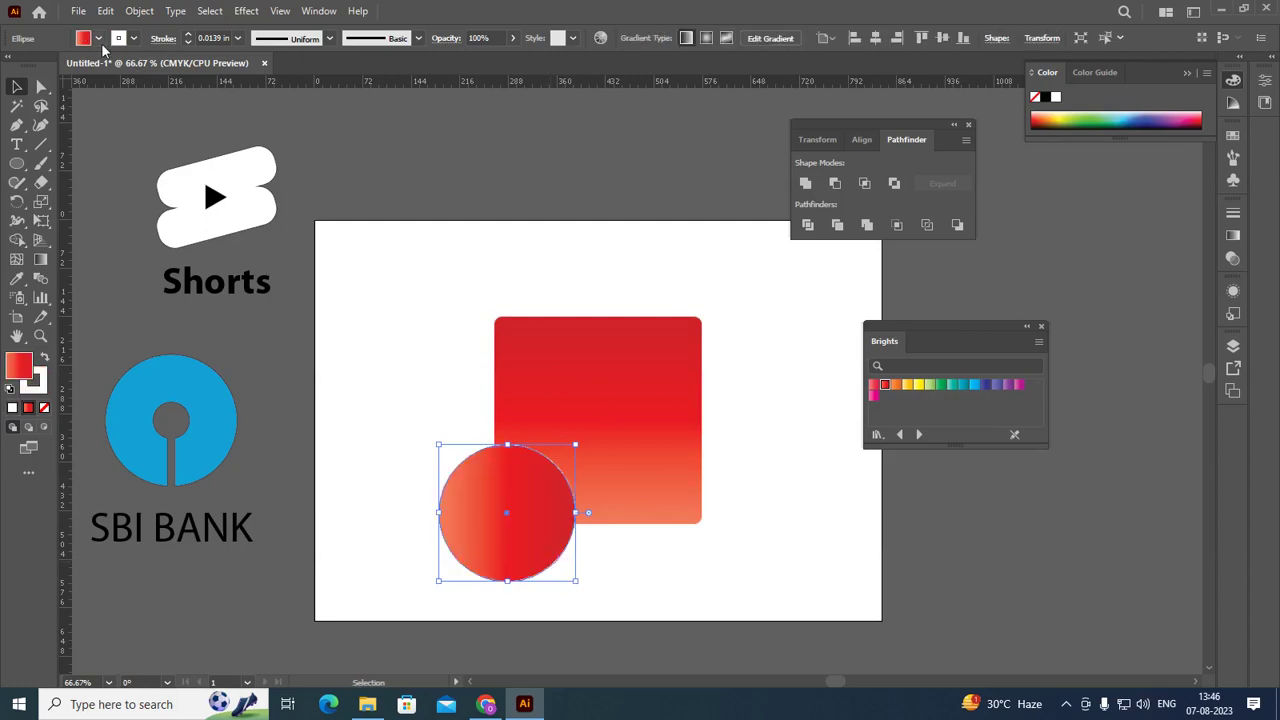
pyautogui.click(99, 39)
pyautogui.click(10, 66)
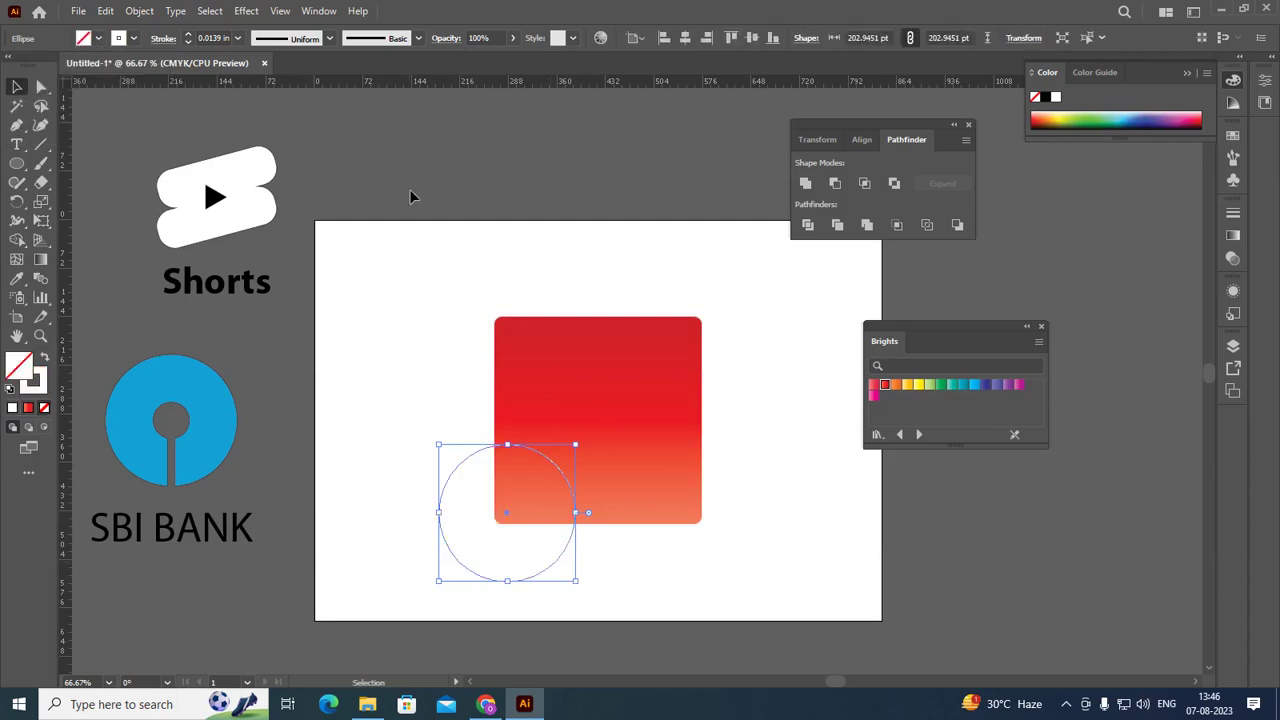
pyautogui.press('Left')
pyautogui.press('Left')
pyautogui.press('Left')
pyautogui.press('Left')
pyautogui.press('Left')
pyautogui.press('Left')
pyautogui.press('Left')
pyautogui.press('Left')
pyautogui.press('Left')
pyautogui.press('Down')
pyautogui.press('Down')
pyautogui.press('Down')
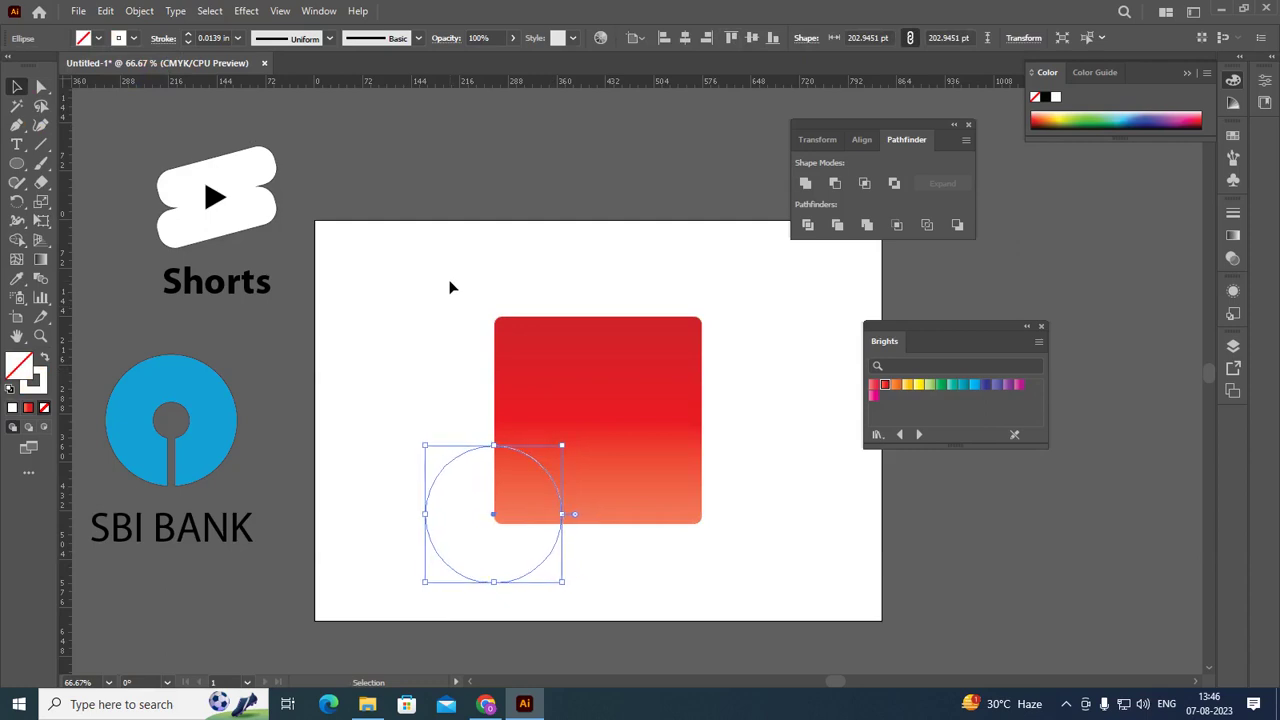
pyautogui.press('Down')
pyautogui.press('Down')
pyautogui.press('Down')
pyautogui.press('Down')
pyautogui.press('Down')
pyautogui.press('Down')
pyautogui.press('Right')
pyautogui.press('Right')
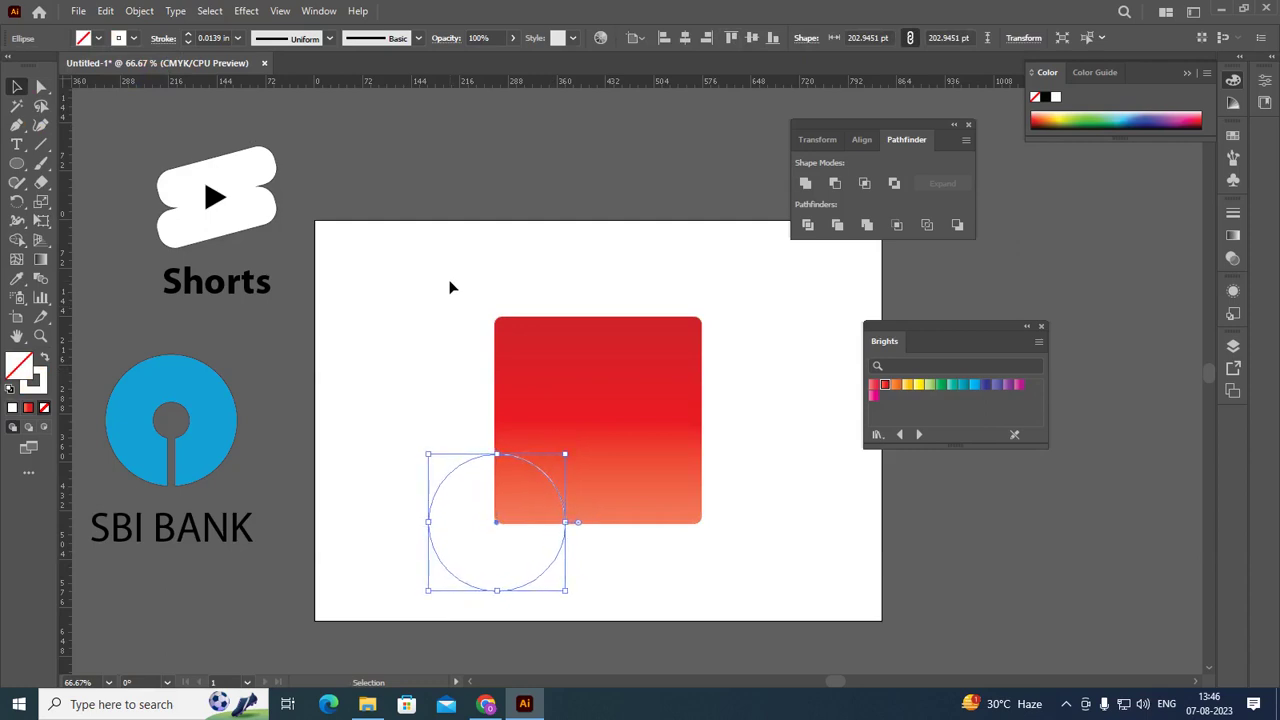
pyautogui.click(874, 395)
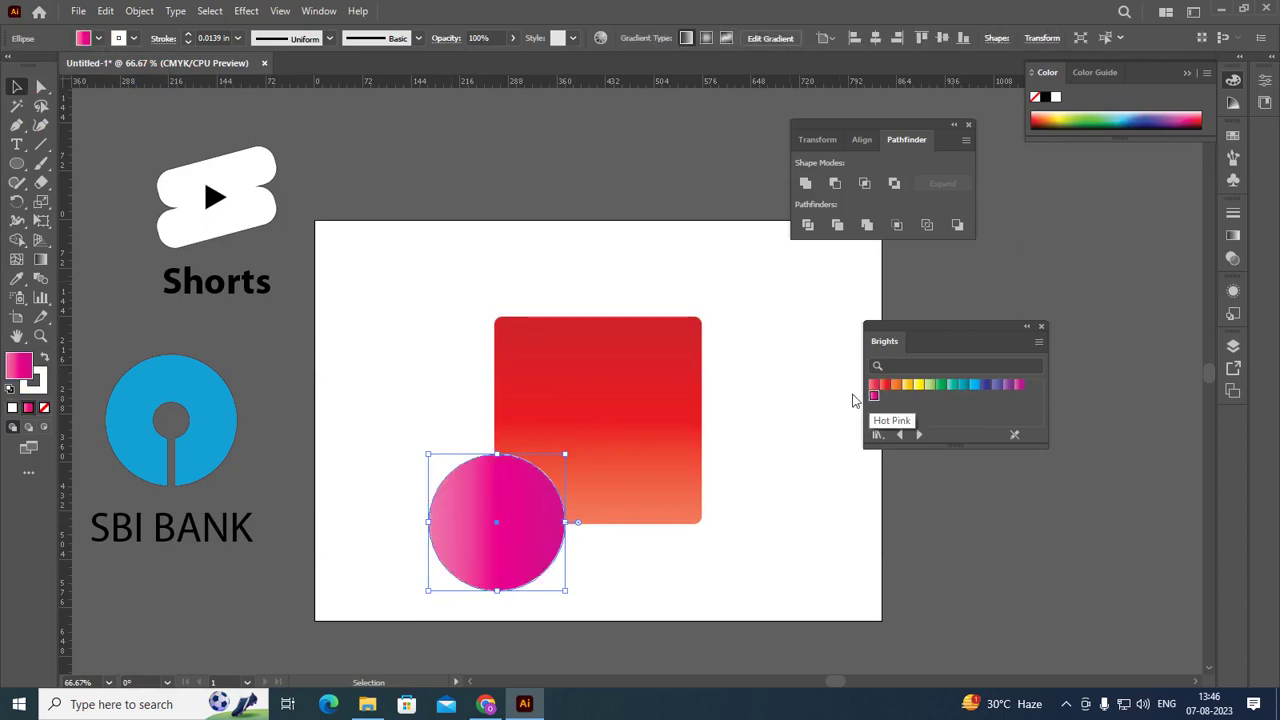
pyautogui.click(706, 38)
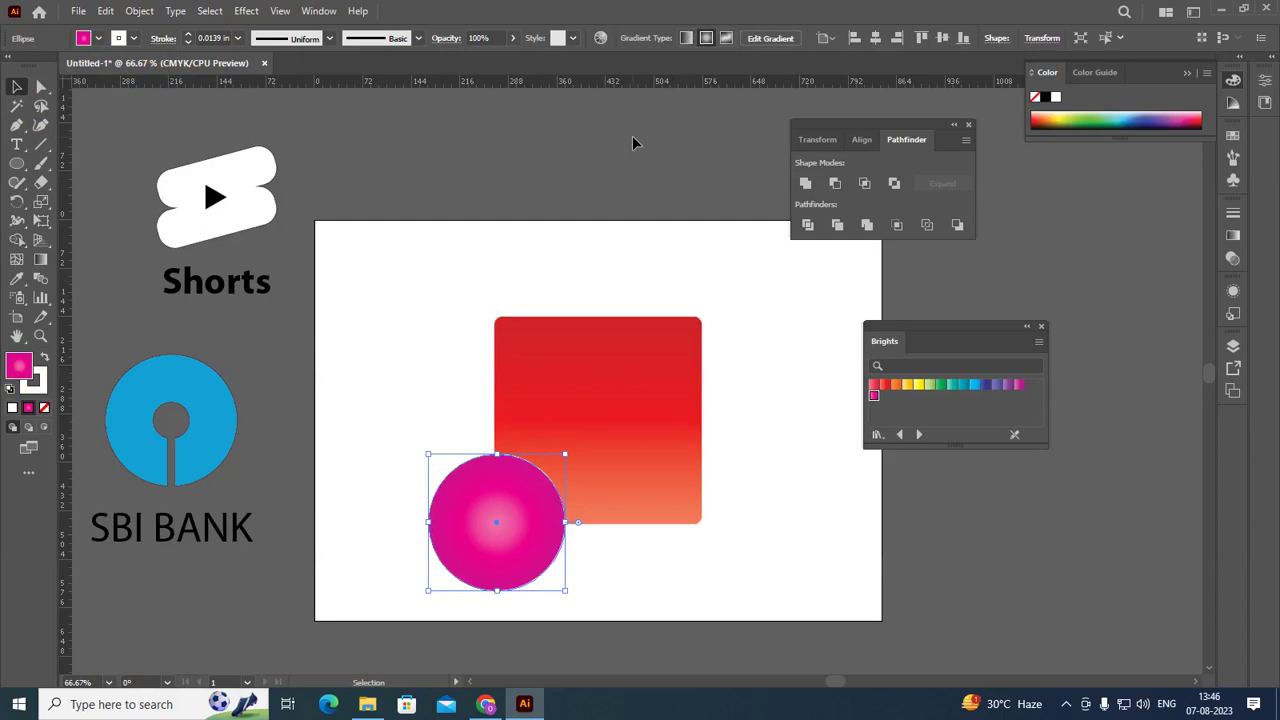